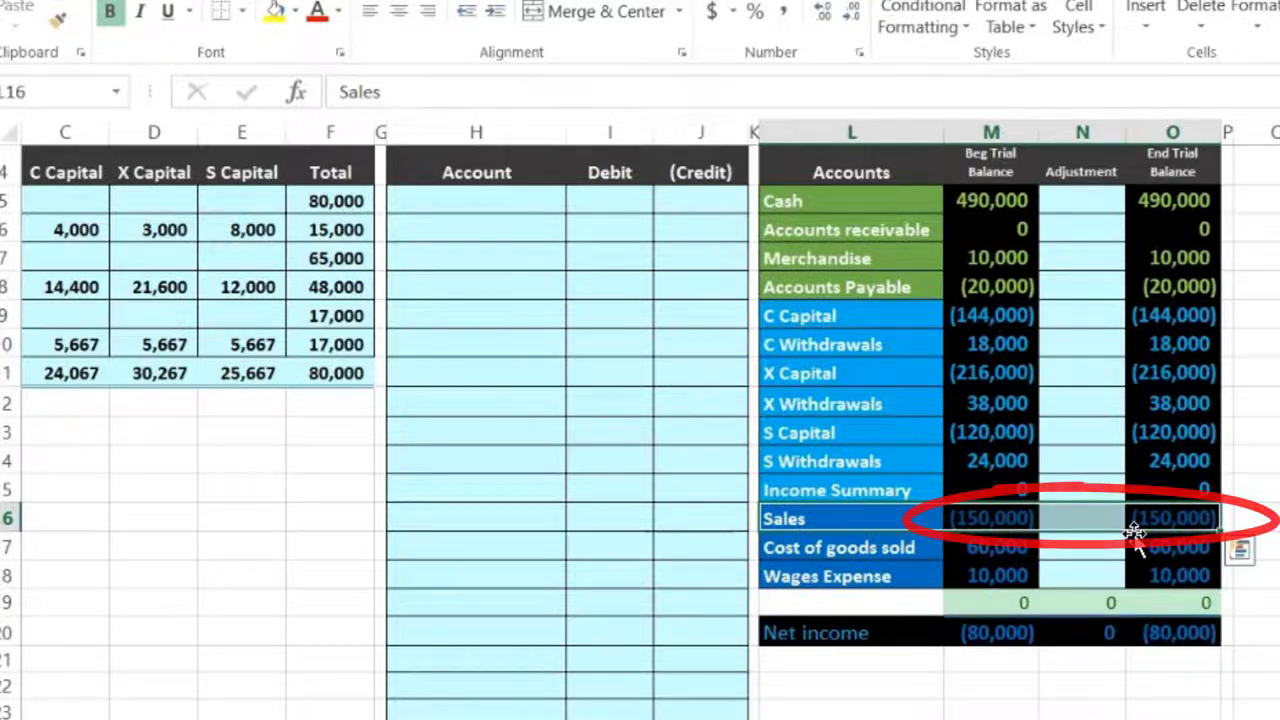
Step: Copy the Sales account name from the trial balance into the first journal entry row (H5) as values only
{"action": "right_click", "coordinate": [858, 516]}
{"action": "left_click", "coordinate": [900, 20]}
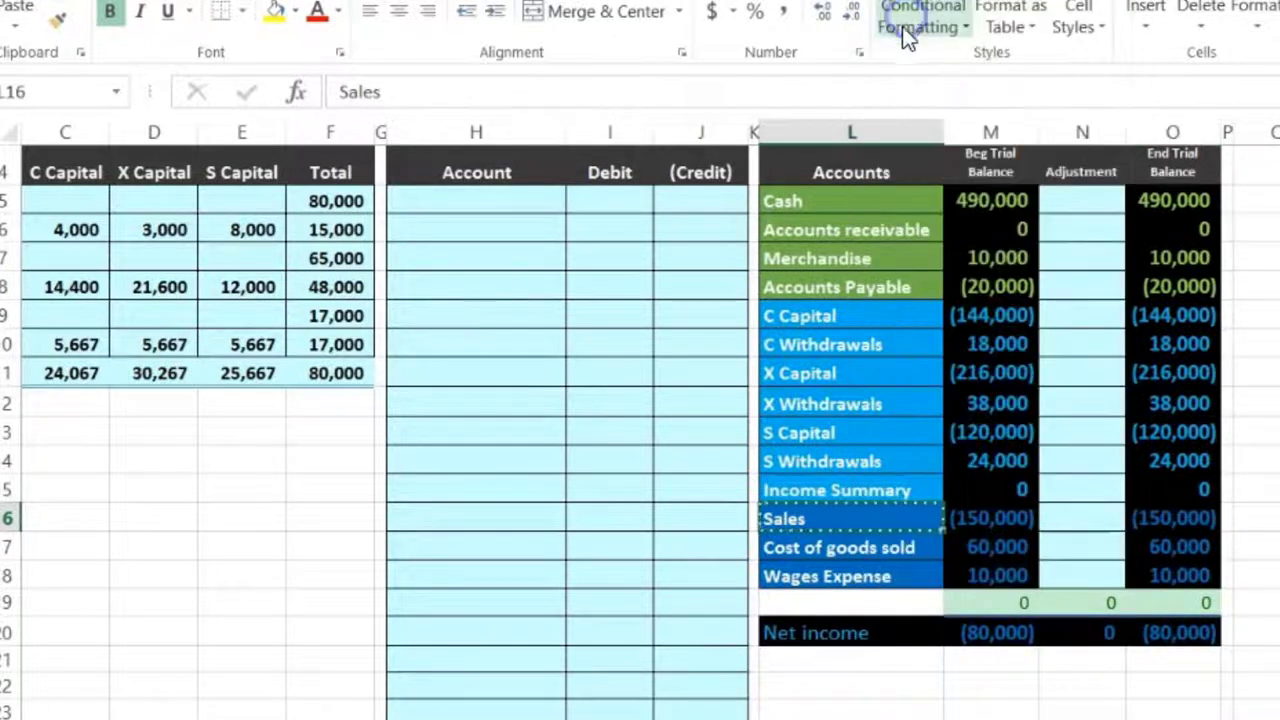
{"action": "left_click", "coordinate": [465, 197]}
{"action": "right_click", "coordinate": [465, 198]}
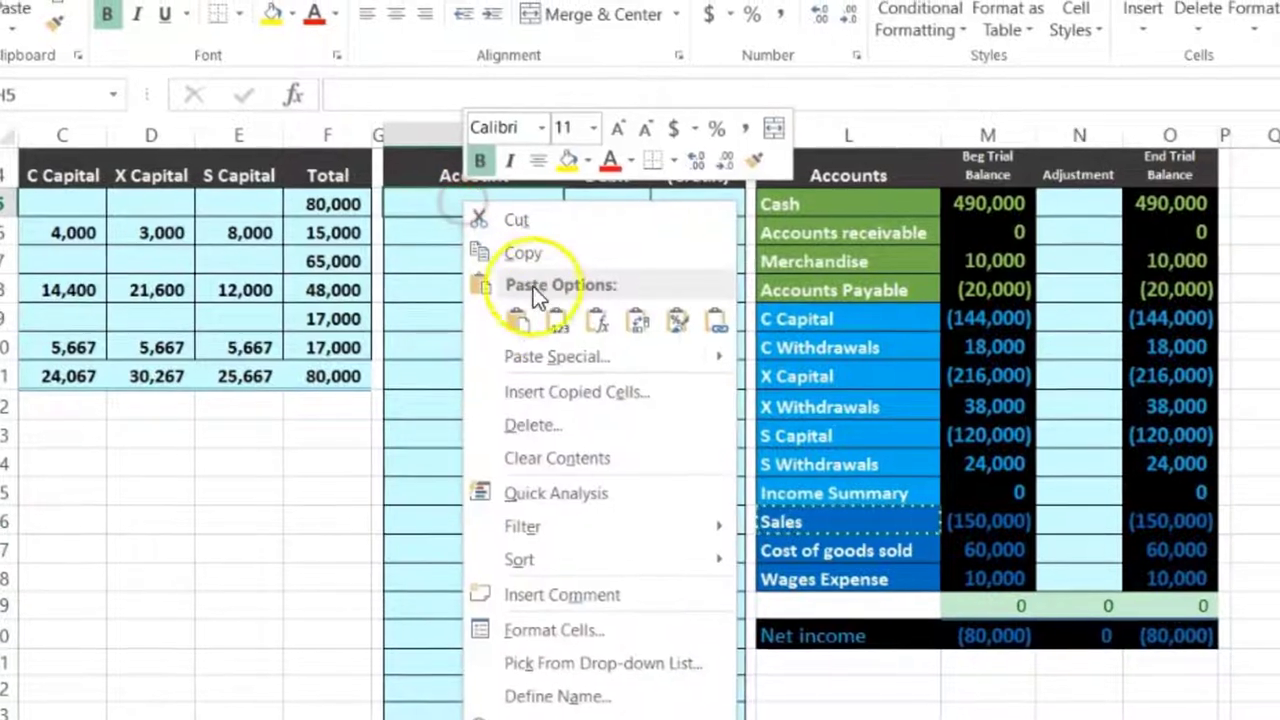
{"action": "left_click", "coordinate": [533, 322]}
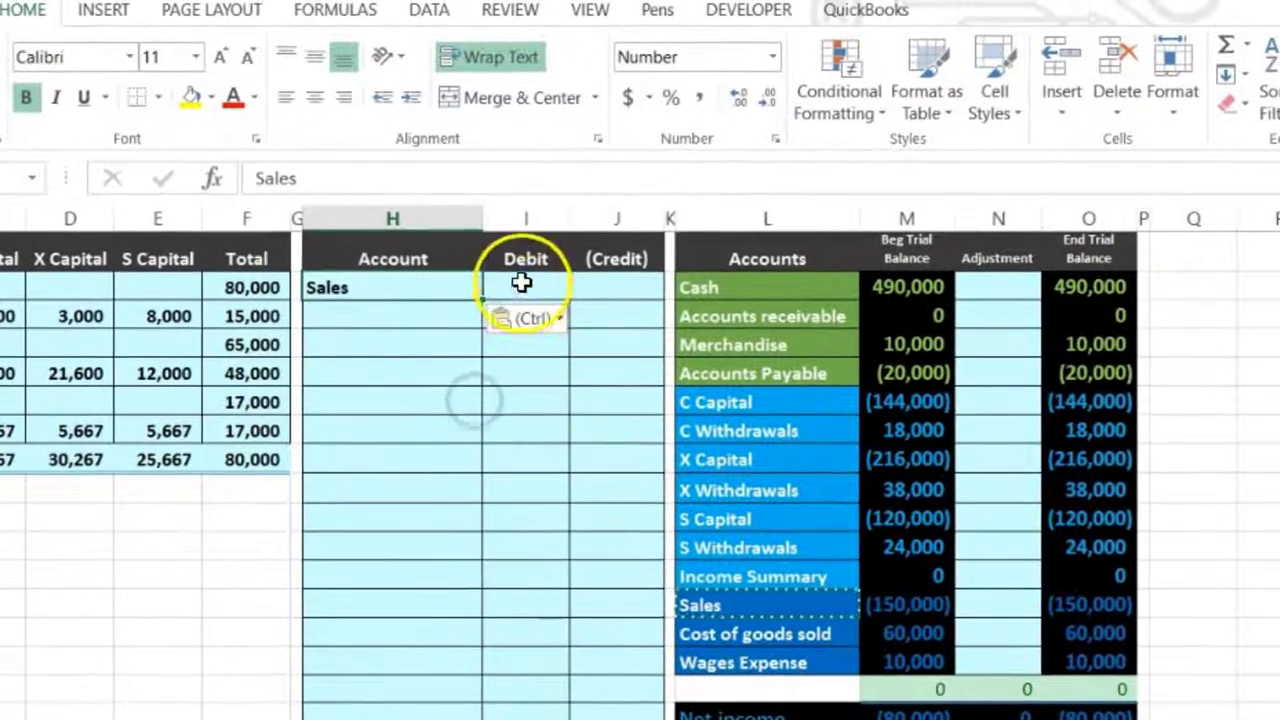
Step: Enter a 150,000 debit for Sales in I5 and the offsetting credit in J6 with the formula -I5
{"action": "left_click", "coordinate": [532, 277]}
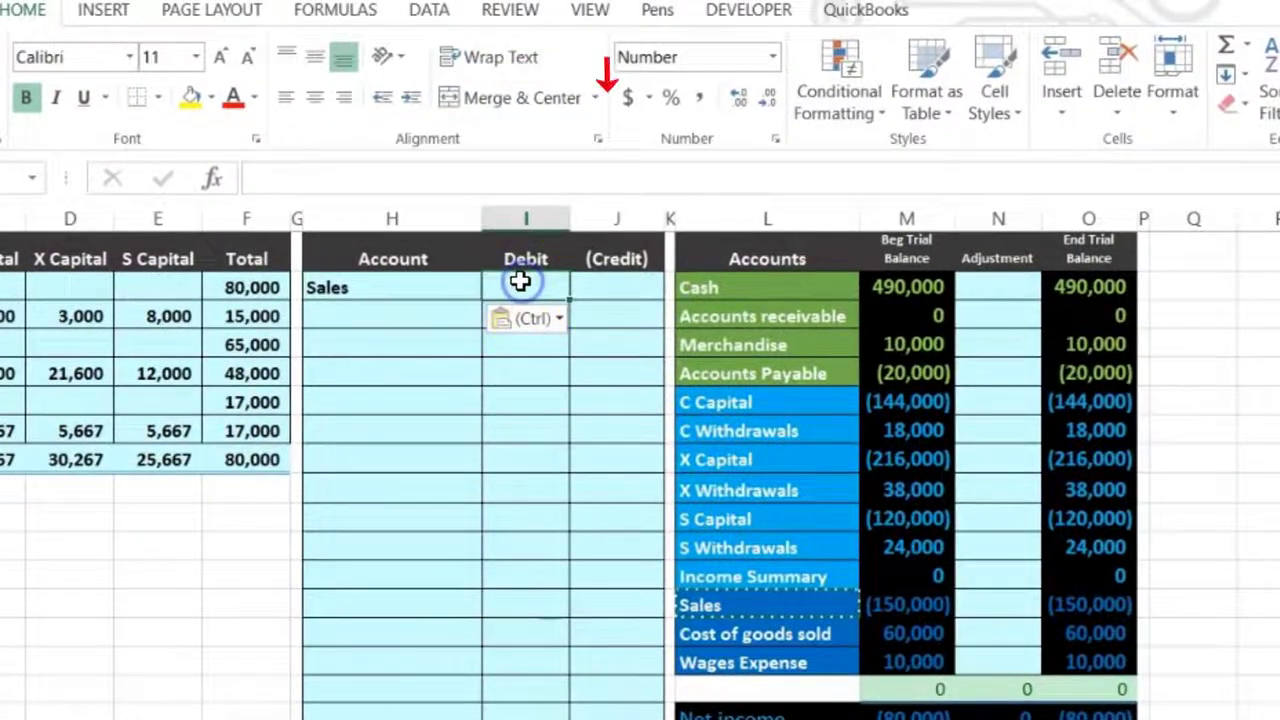
{"action": "type", "text": "150"}
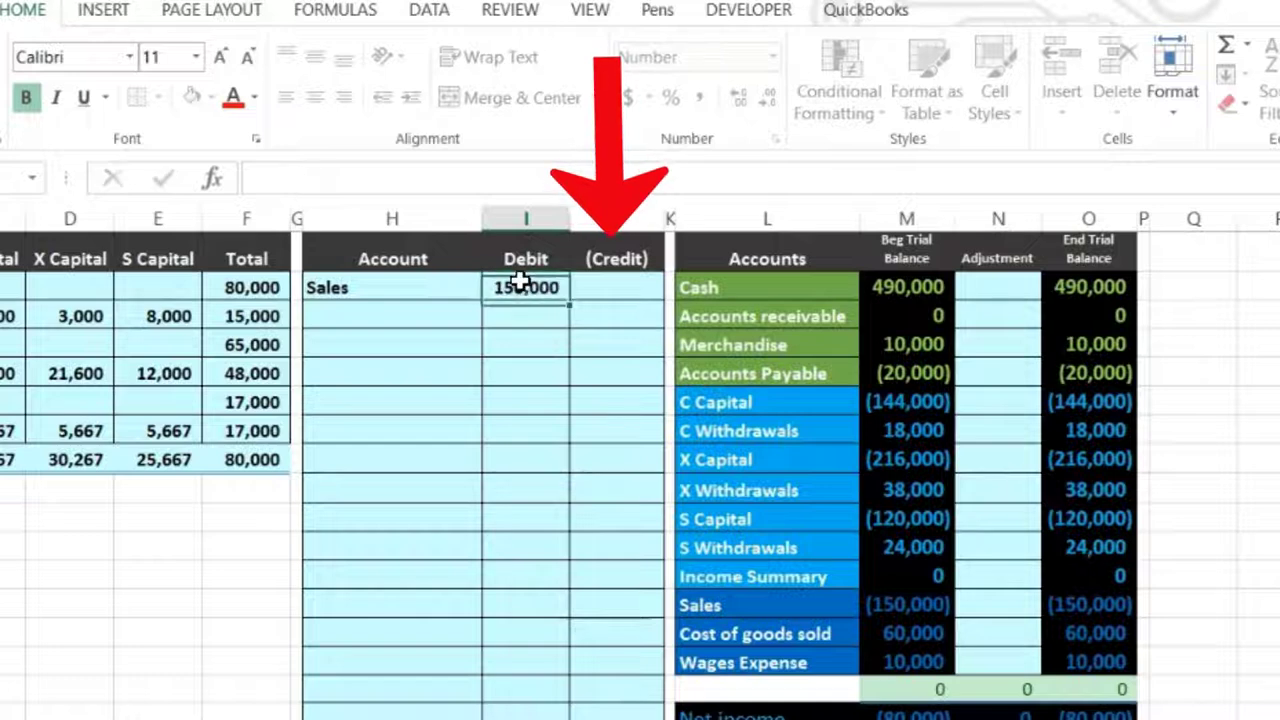
{"action": "key", "text": "Return"}
{"action": "key", "text": "Right"}
{"action": "type", "text": "-"}
{"action": "key", "text": "Left"}
{"action": "key", "text": "Up"}
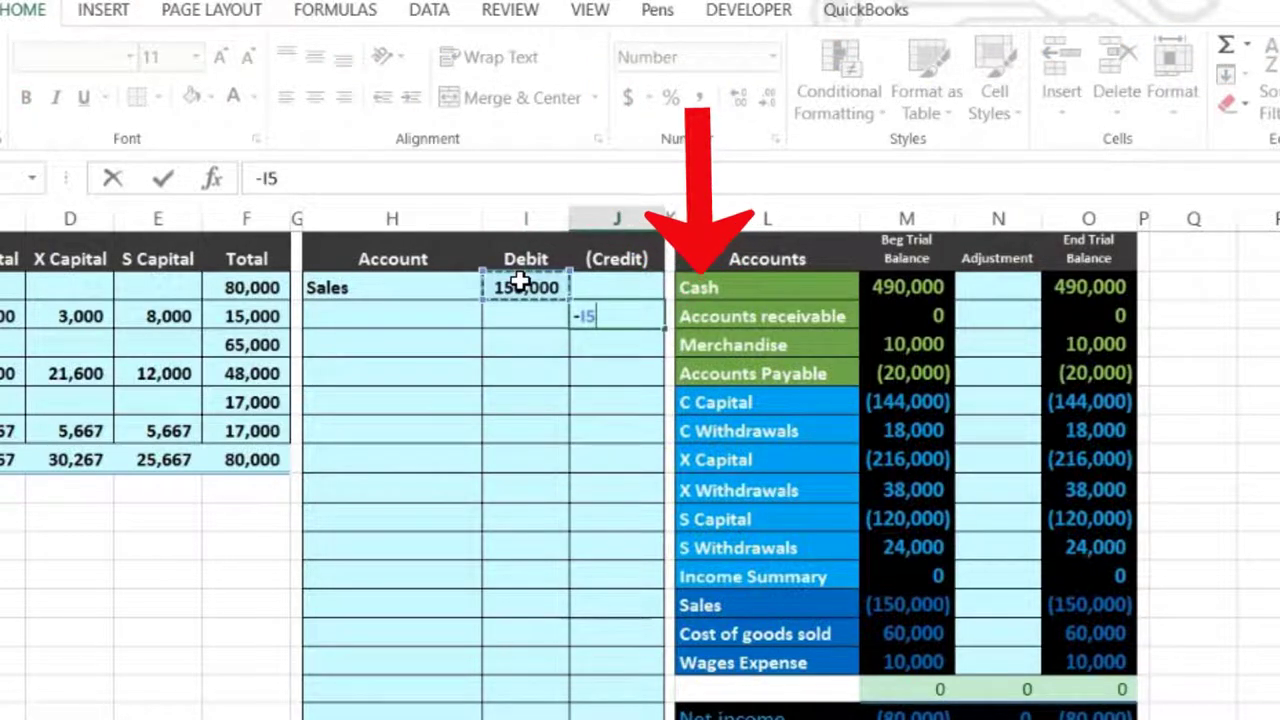
{"action": "key", "text": "Return"}
{"action": "left_click", "coordinate": [611, 345]}
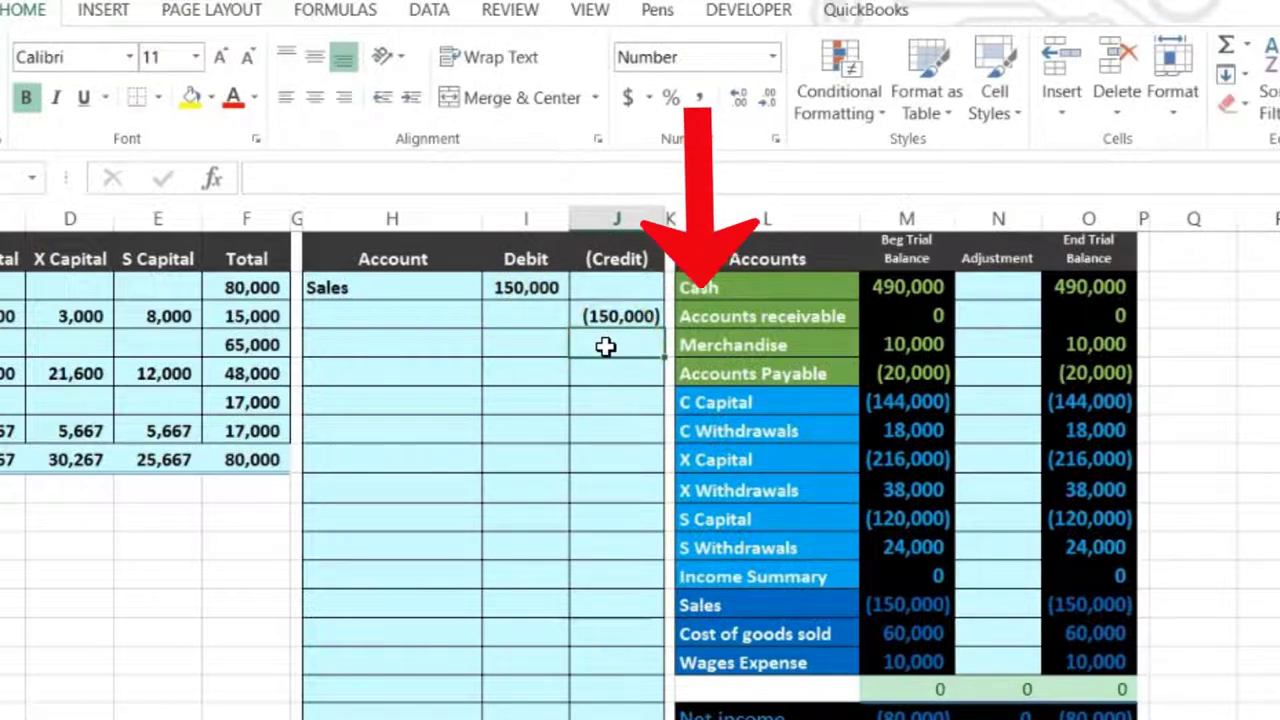
{"action": "left_click", "coordinate": [601, 394]}
Step: Copy the Income Summary account name from the trial balance into H6, beside the credit, as values only
{"action": "left_click", "coordinate": [775, 578]}
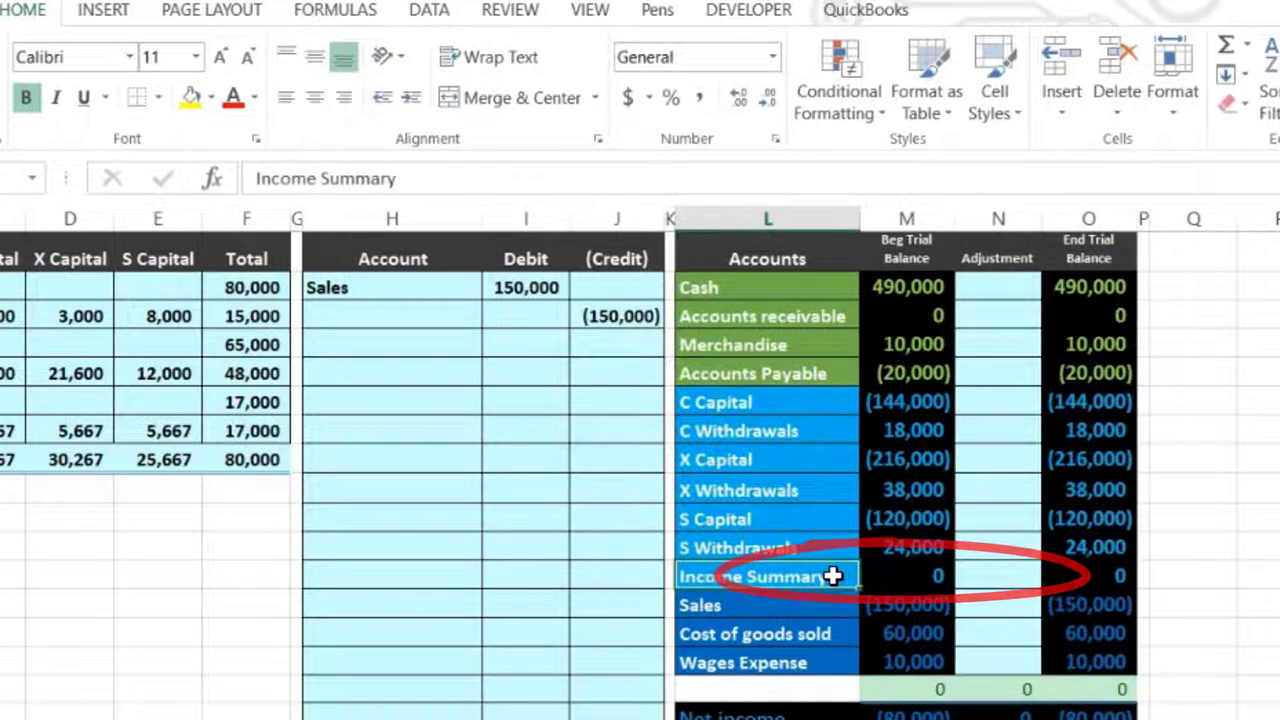
{"action": "right_click", "coordinate": [833, 580]}
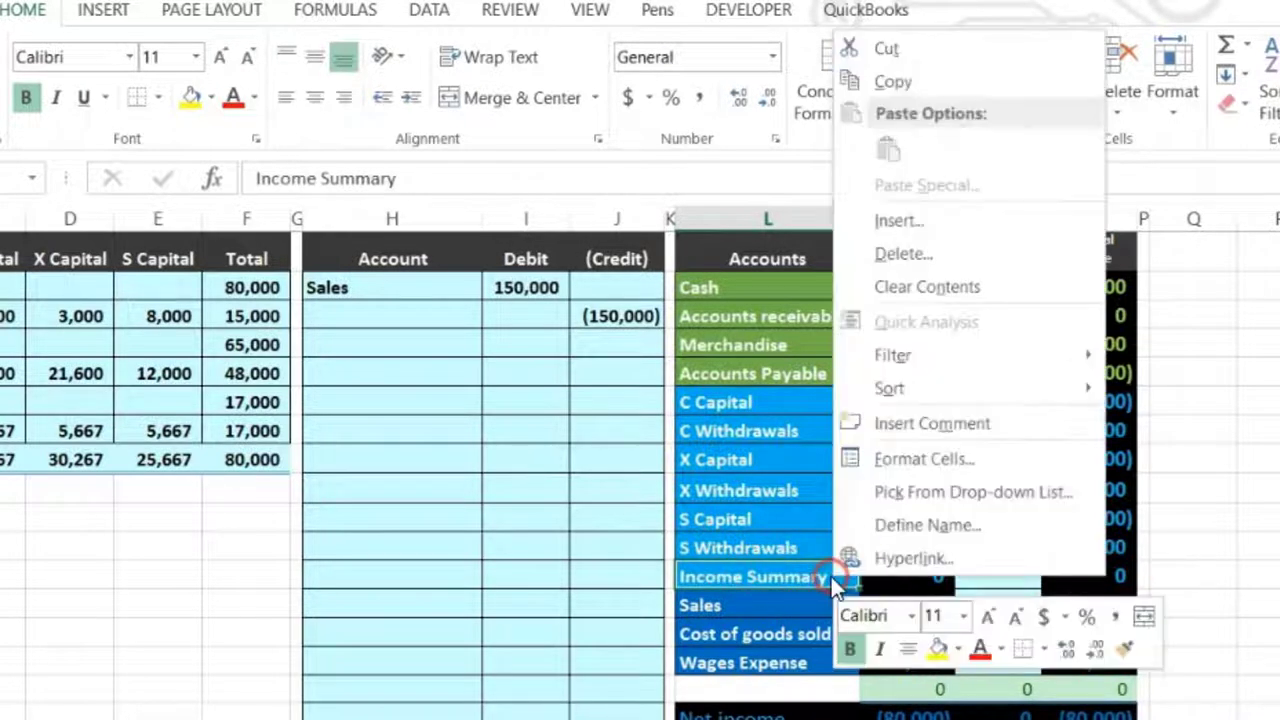
{"action": "left_click", "coordinate": [878, 83]}
{"action": "left_click", "coordinate": [437, 316]}
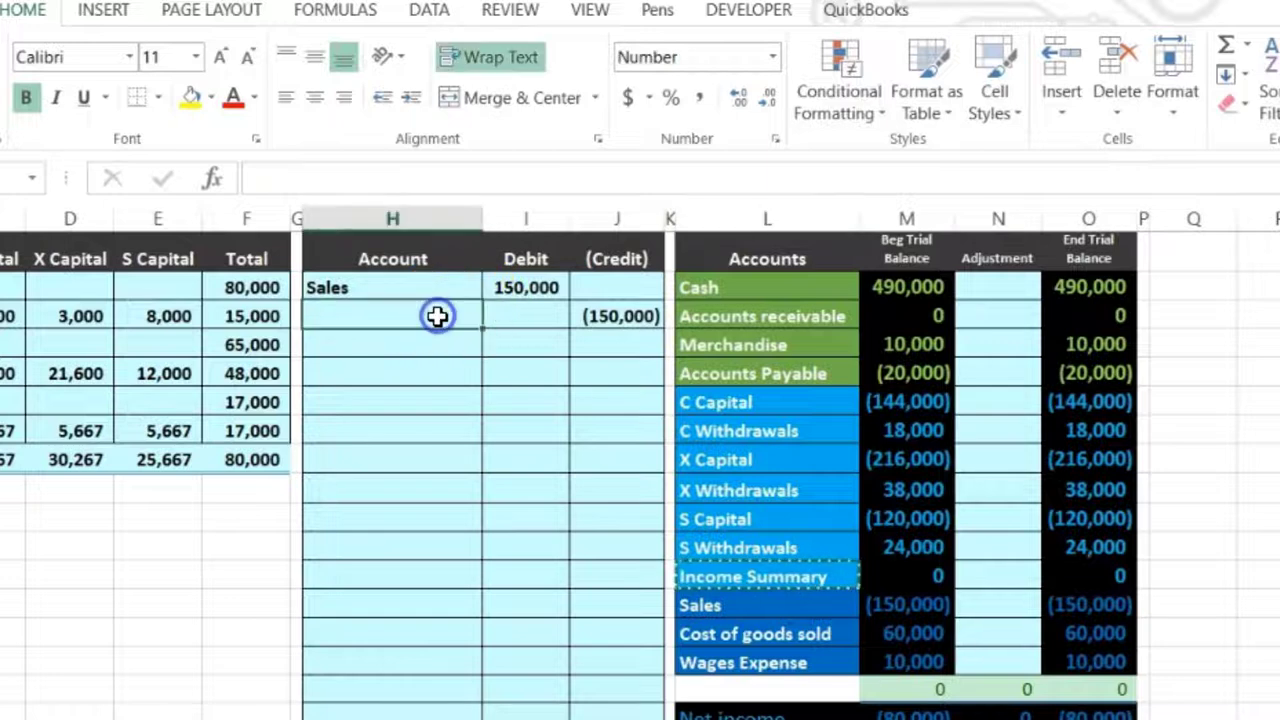
{"action": "right_click", "coordinate": [441, 316]}
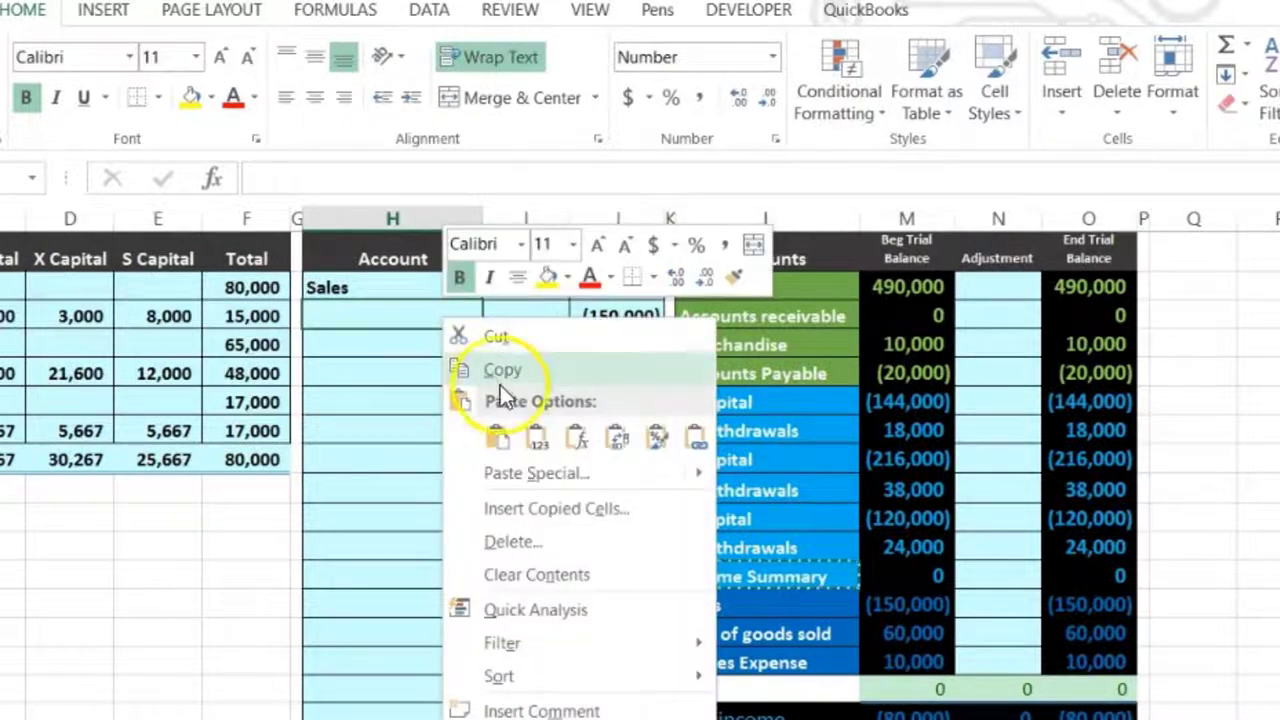
{"action": "left_click", "coordinate": [533, 435]}
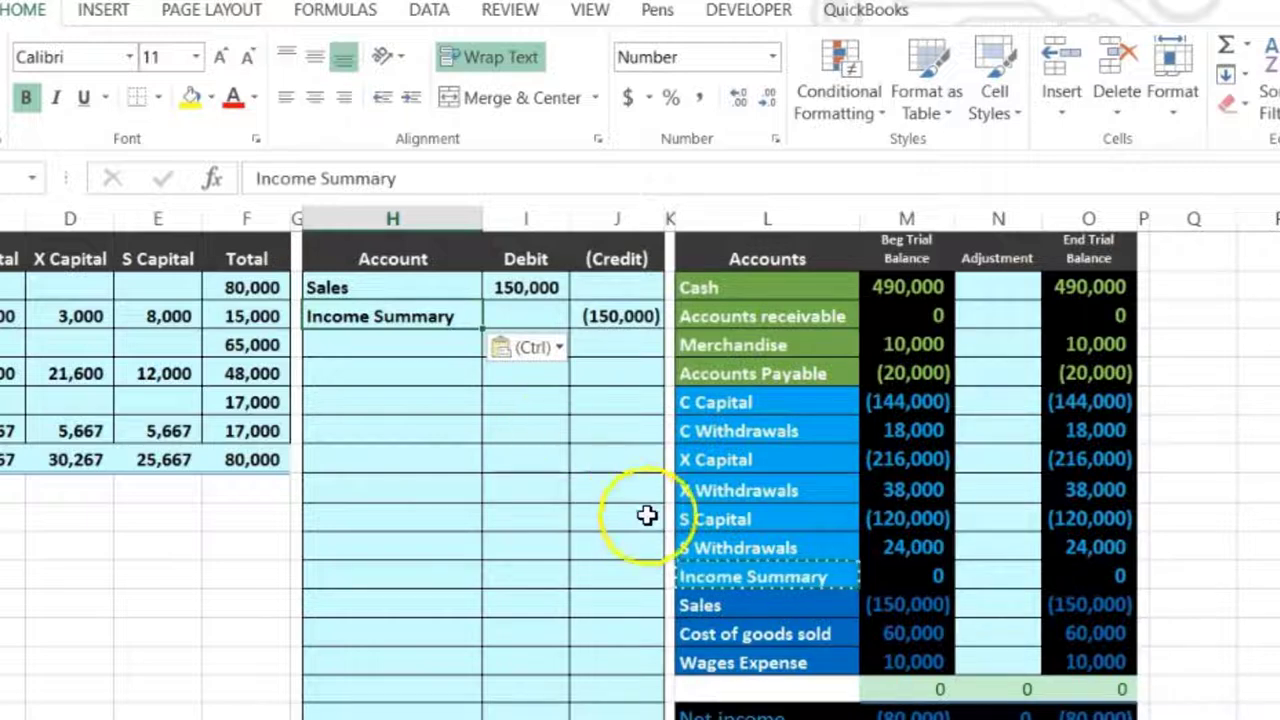
Step: Post the Sales debit to the Sales row of the Adjustment column with the formula =I5
{"action": "left_click", "coordinate": [985, 607]}
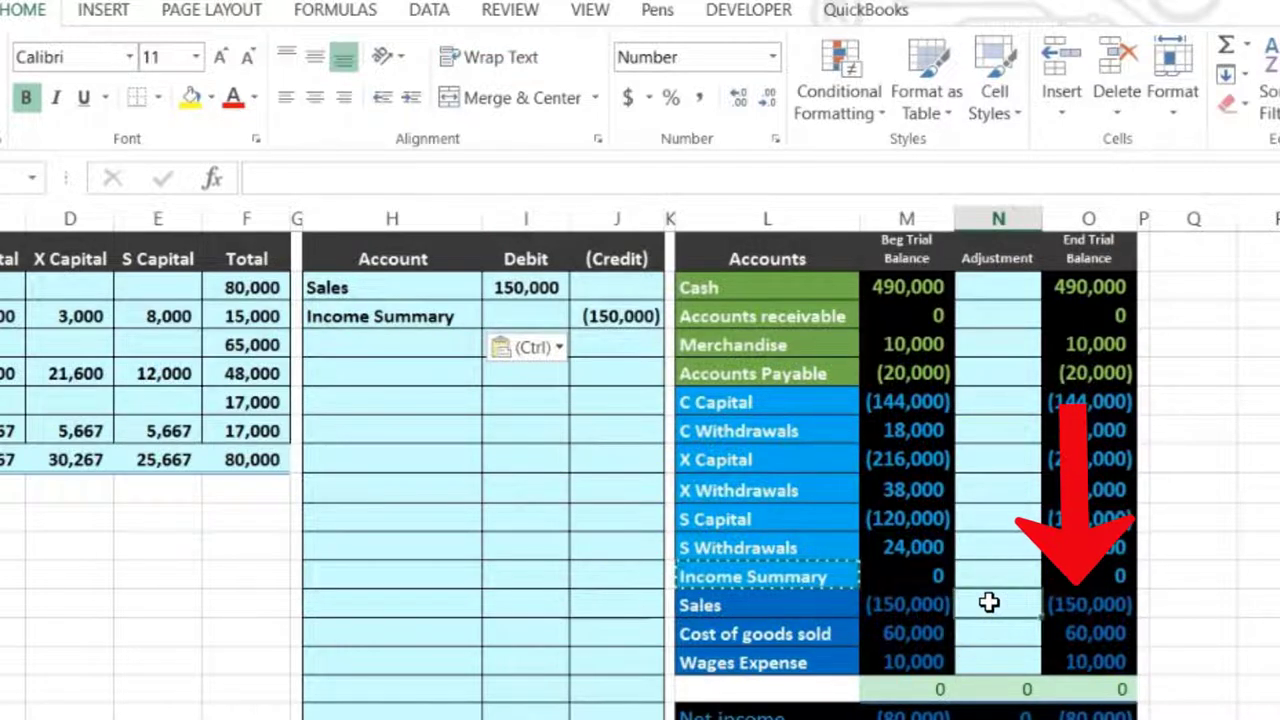
{"action": "left_click", "coordinate": [947, 646]}
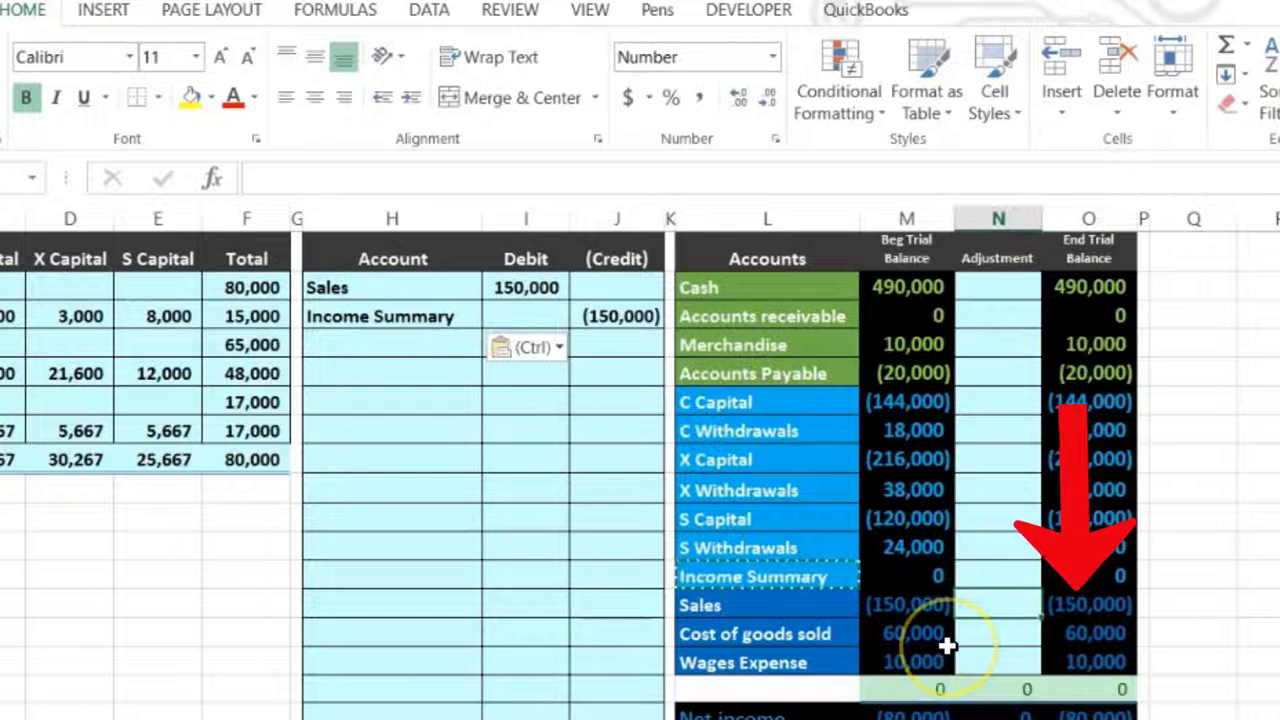
{"action": "type", "text": "="}
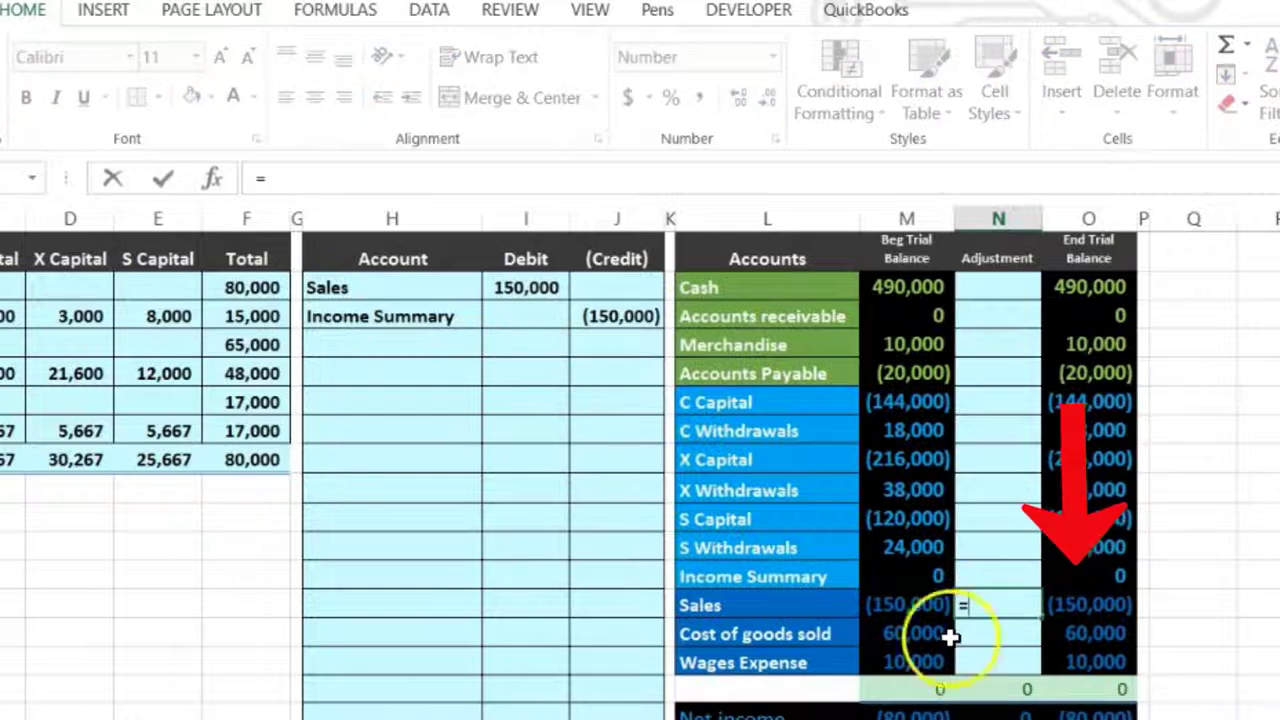
{"action": "left_click", "coordinate": [552, 289]}
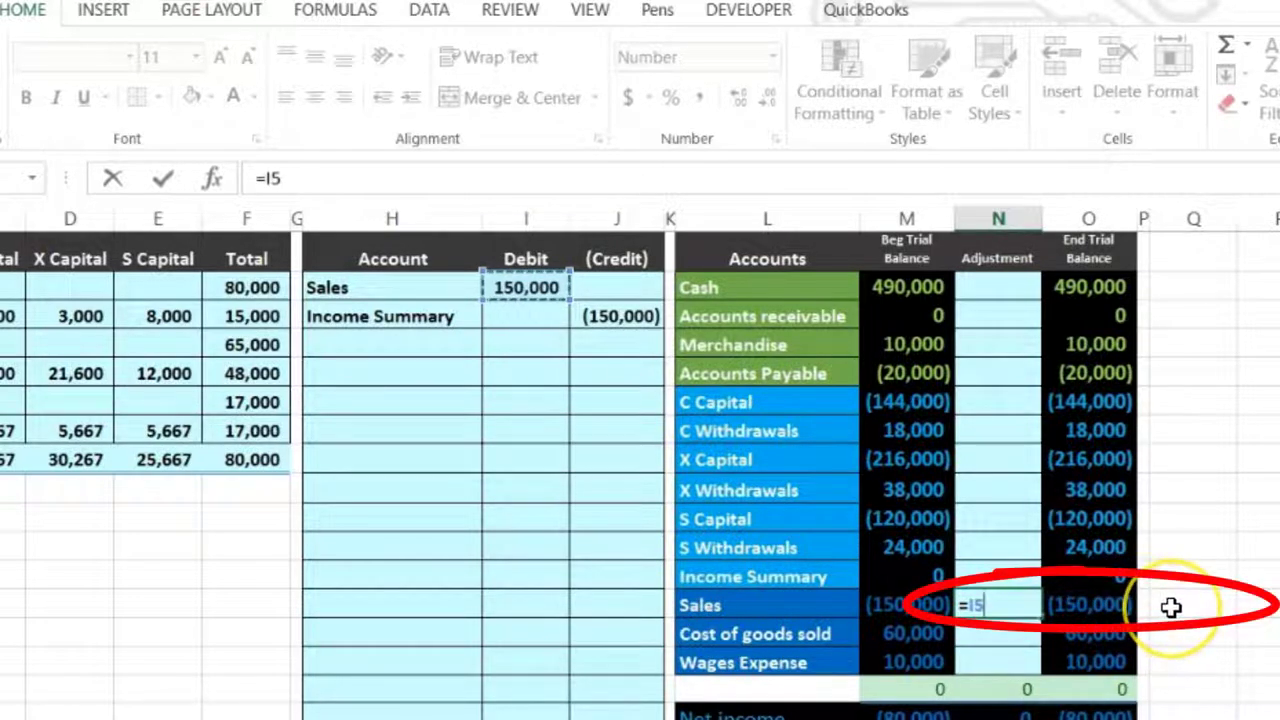
{"action": "key", "text": "Return"}
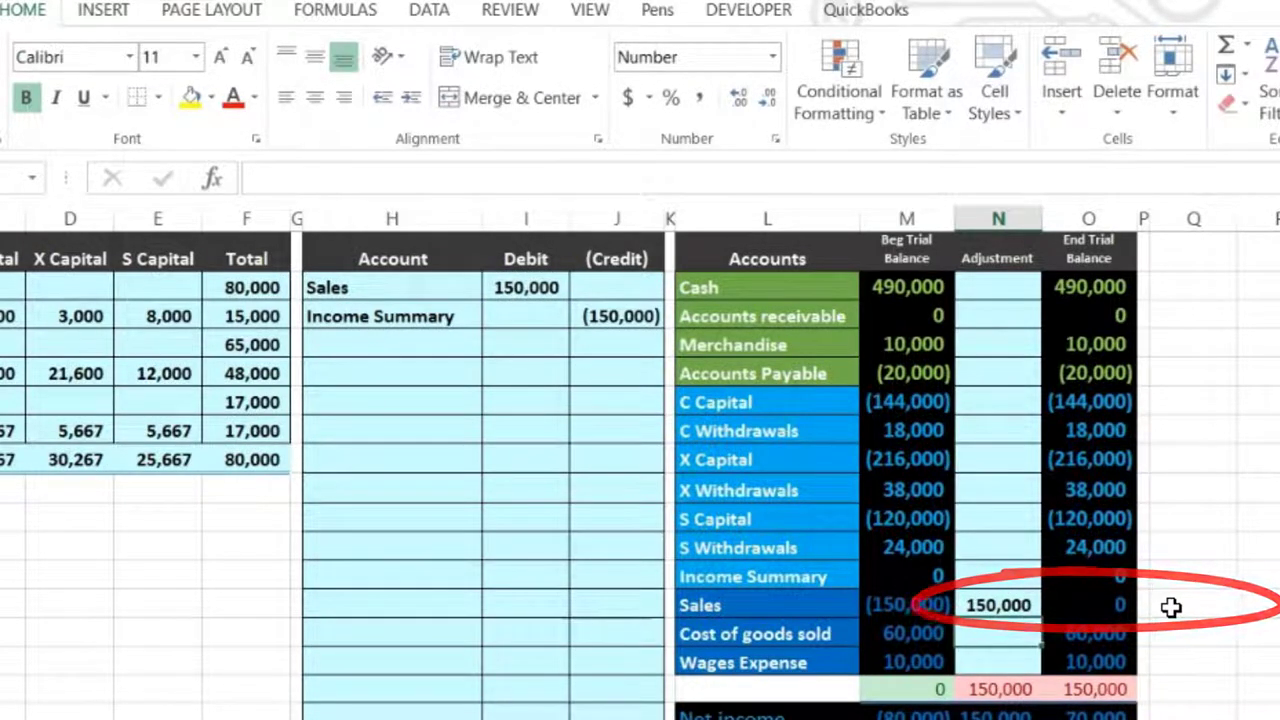
Step: Post the Income Summary credit to its Adjustment cell with the formula =J6 and check the ending trial balance total
{"action": "left_click", "coordinate": [994, 570]}
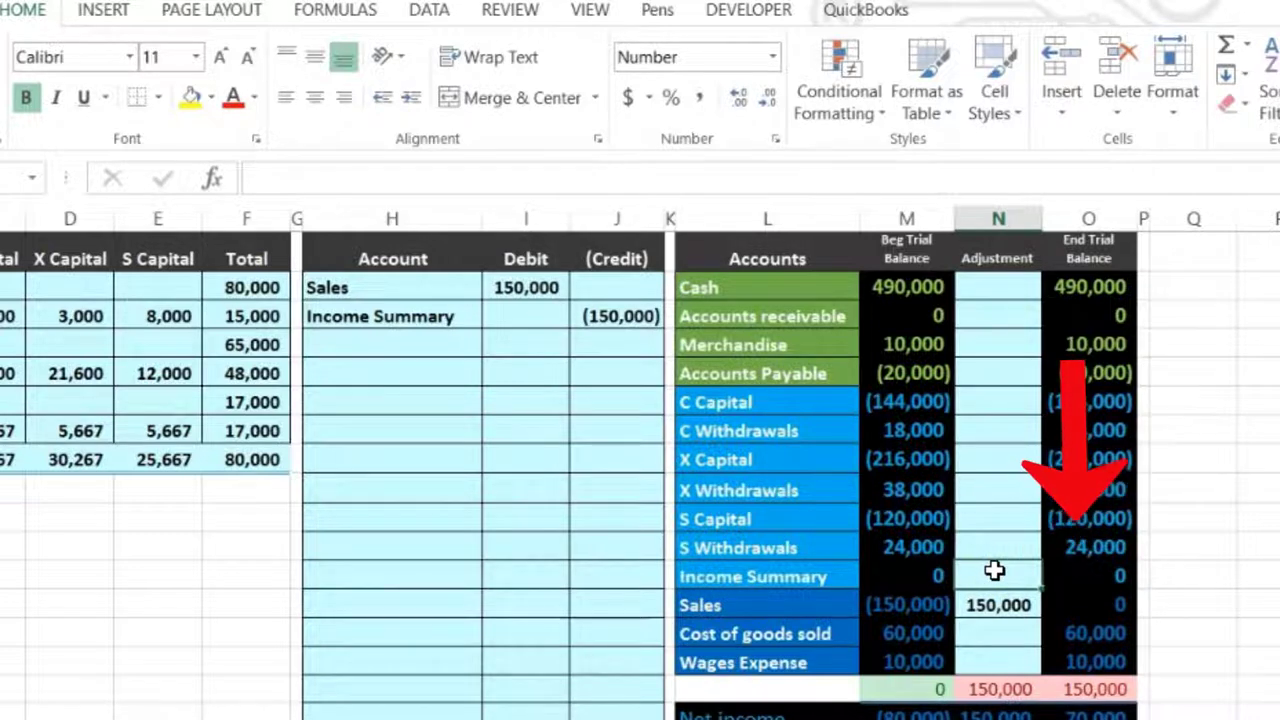
{"action": "type", "text": "="}
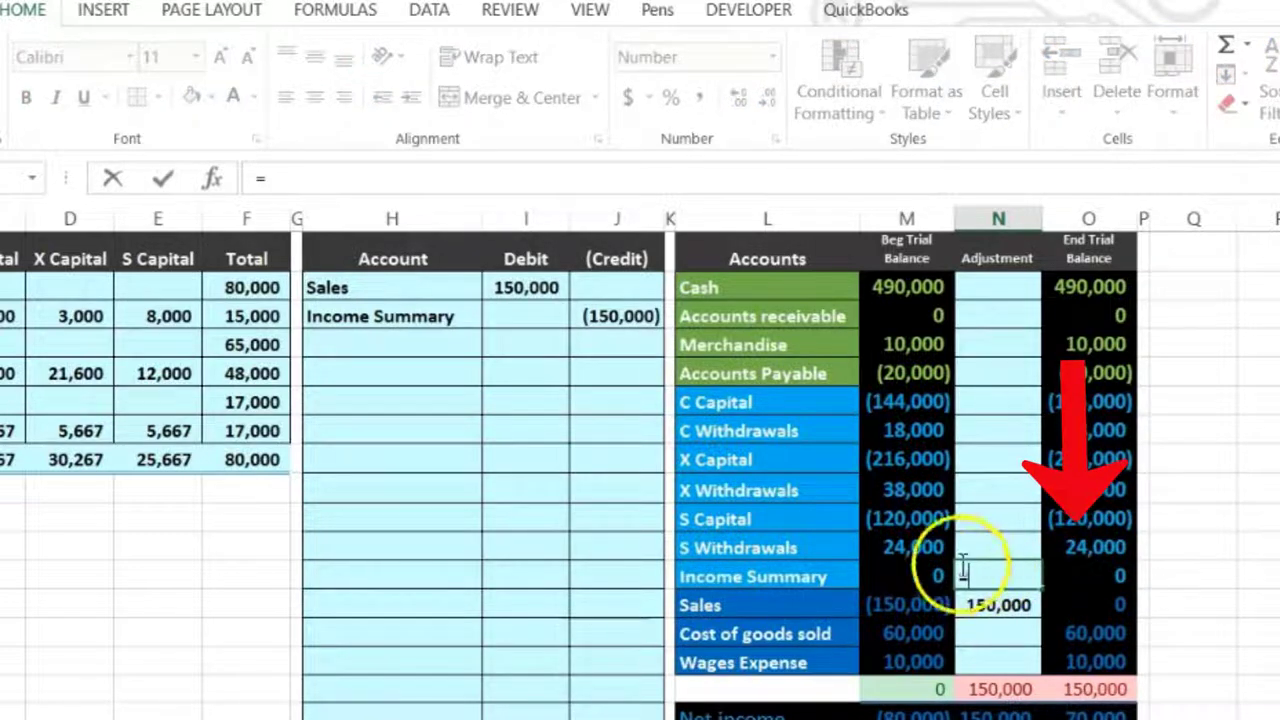
{"action": "left_click", "coordinate": [617, 316]}
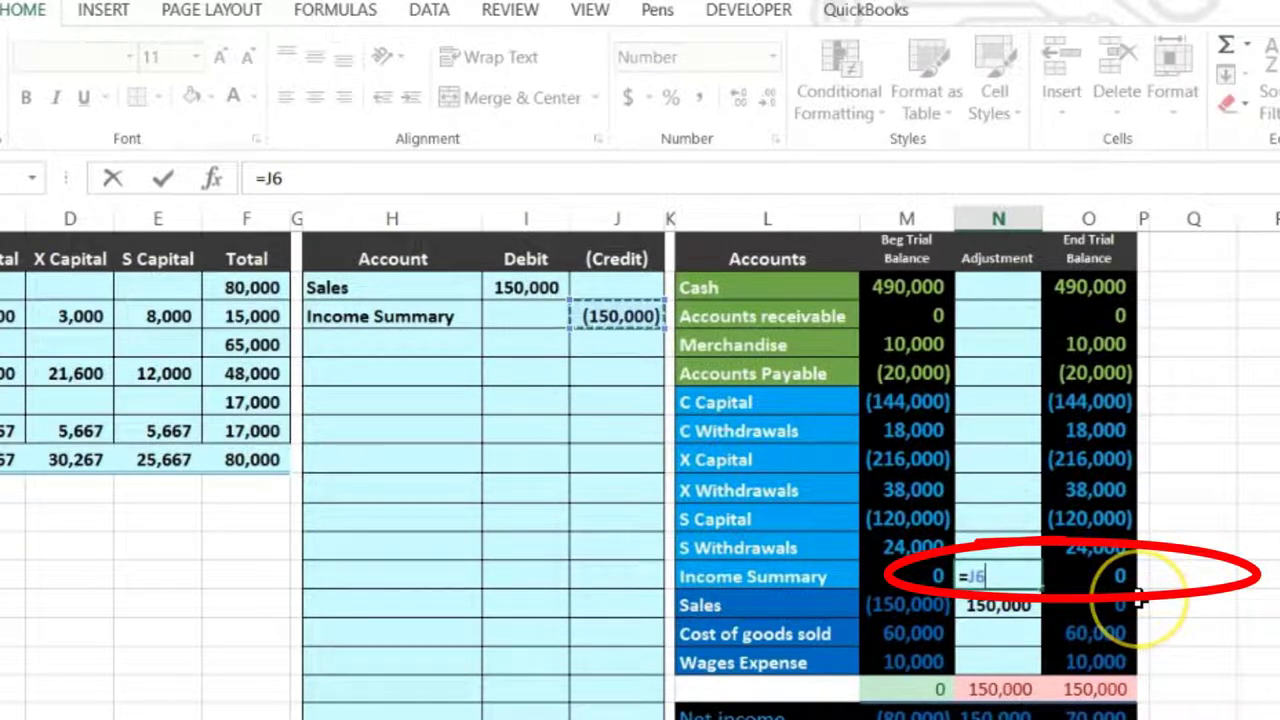
{"action": "key", "text": "Return"}
{"action": "left_click", "coordinate": [1127, 690]}
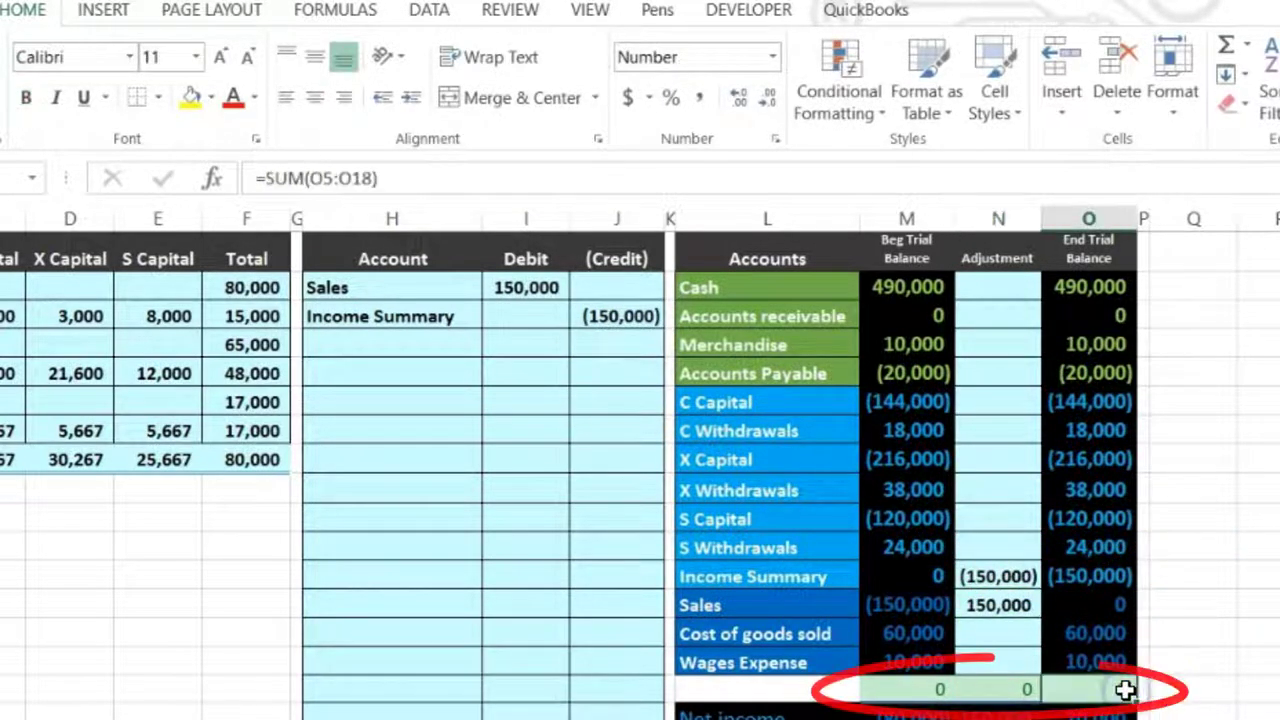
{"action": "left_click", "coordinate": [1063, 693]}
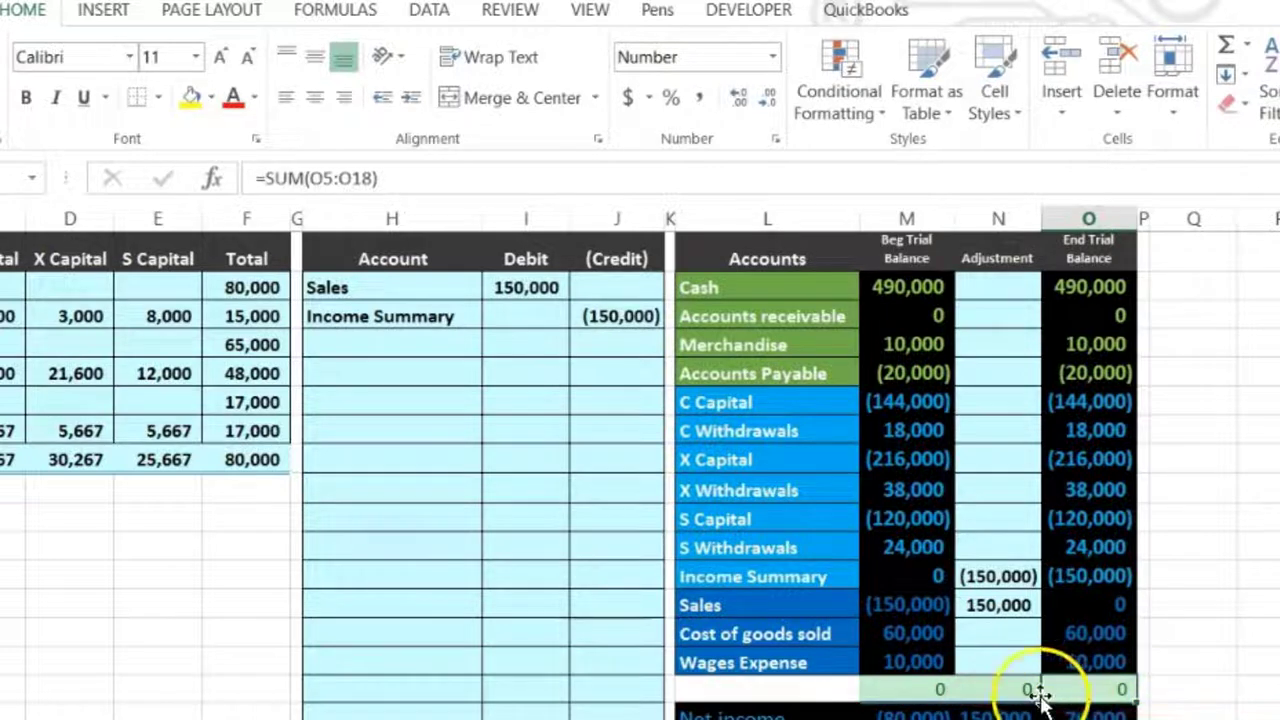
Step: Copy the Cost of goods sold and Wages Expense account names from the trial balance into H9:H10 as values only
{"action": "left_click_drag", "start_coordinate": [771, 634], "coordinate": [762, 655]}
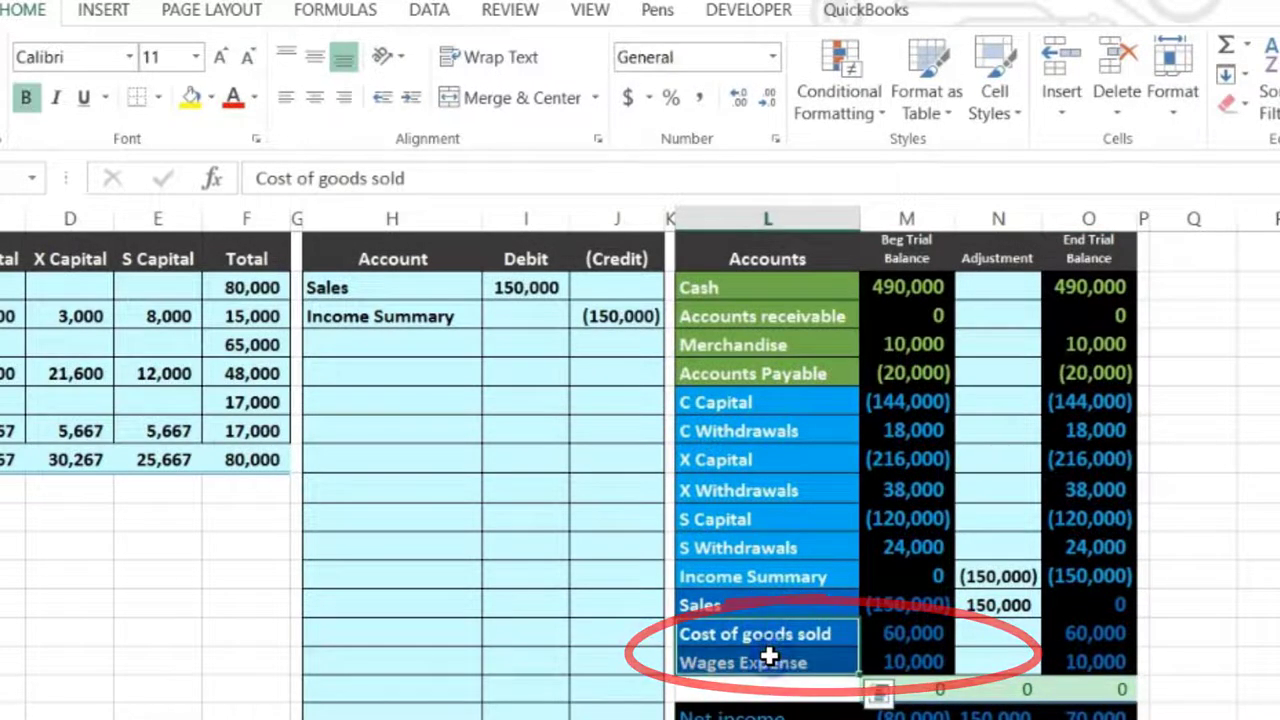
{"action": "left_click_drag", "start_coordinate": [903, 640], "coordinate": [914, 651]}
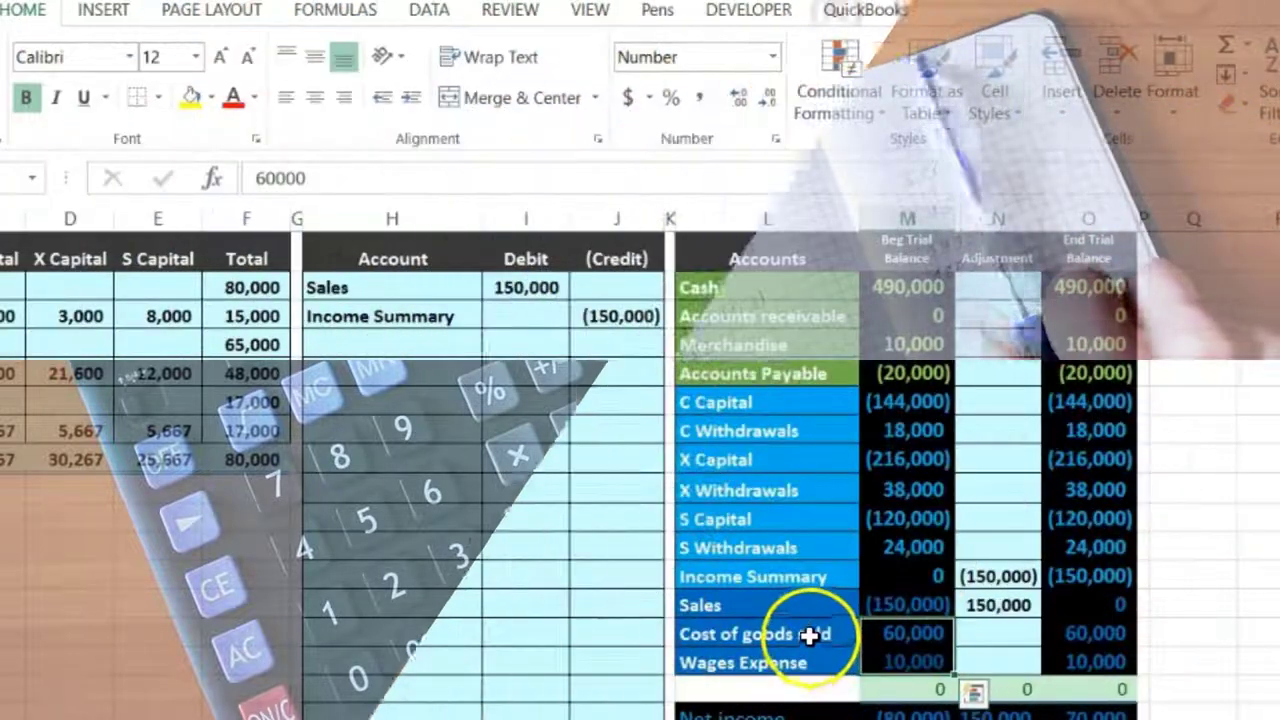
{"action": "left_click", "coordinate": [807, 637]}
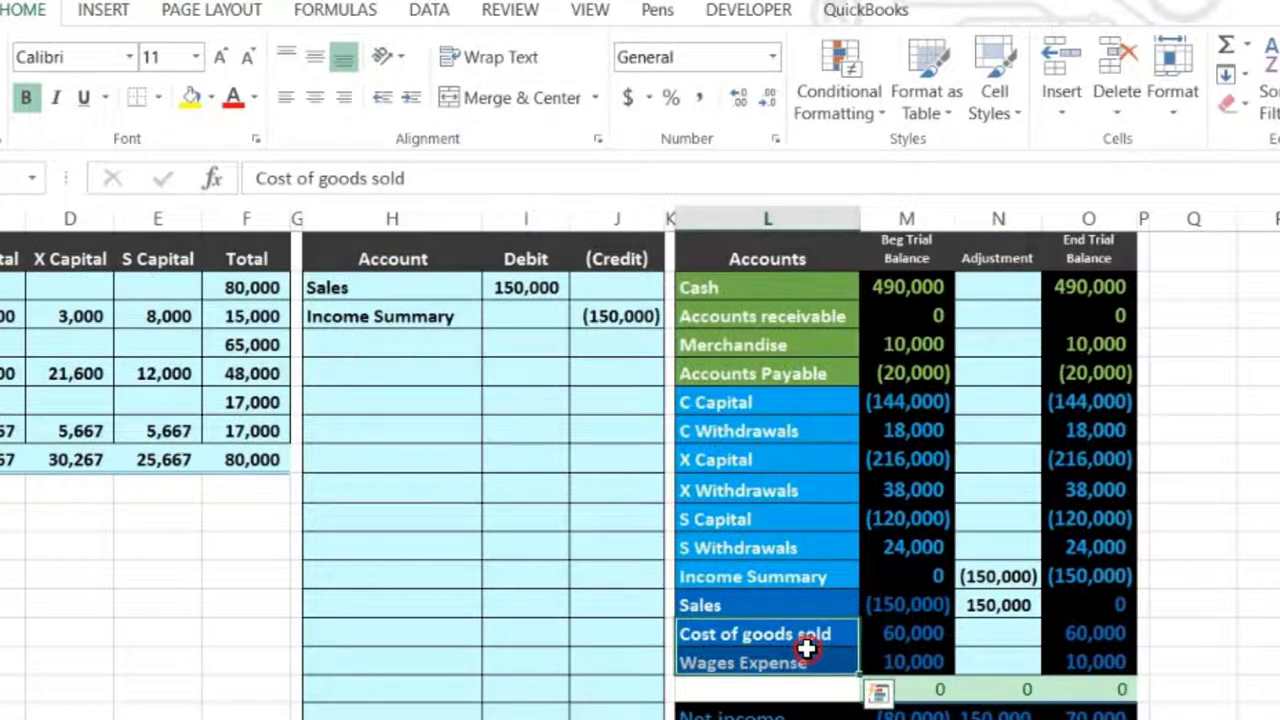
{"action": "right_click", "coordinate": [807, 648]}
{"action": "left_click", "coordinate": [872, 155]}
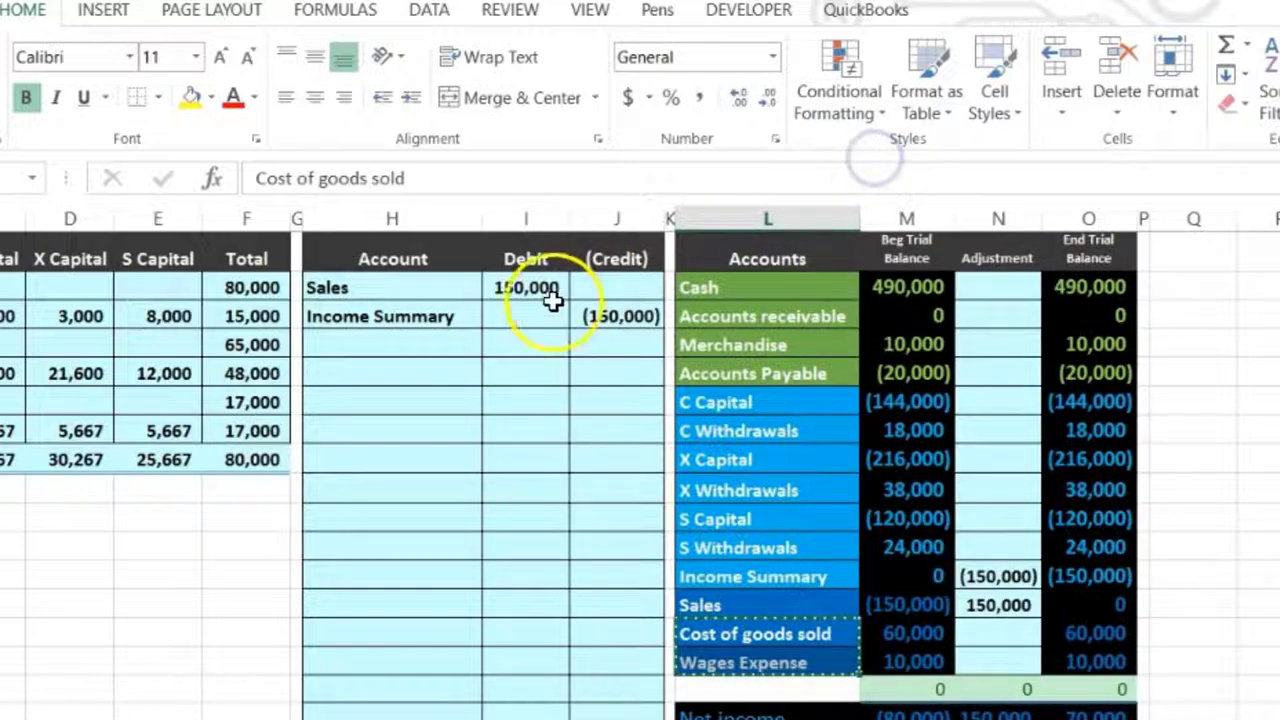
{"action": "left_click", "coordinate": [431, 402]}
{"action": "left_click", "coordinate": [431, 373]}
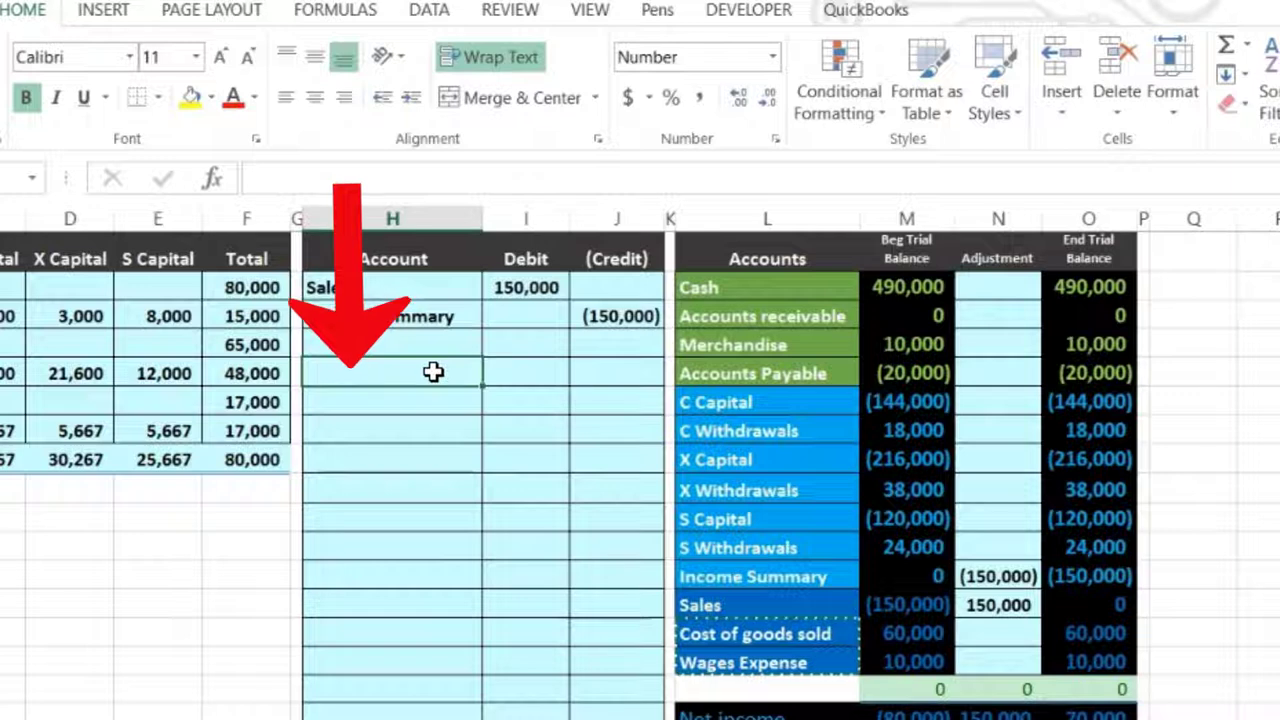
{"action": "left_click", "coordinate": [418, 399]}
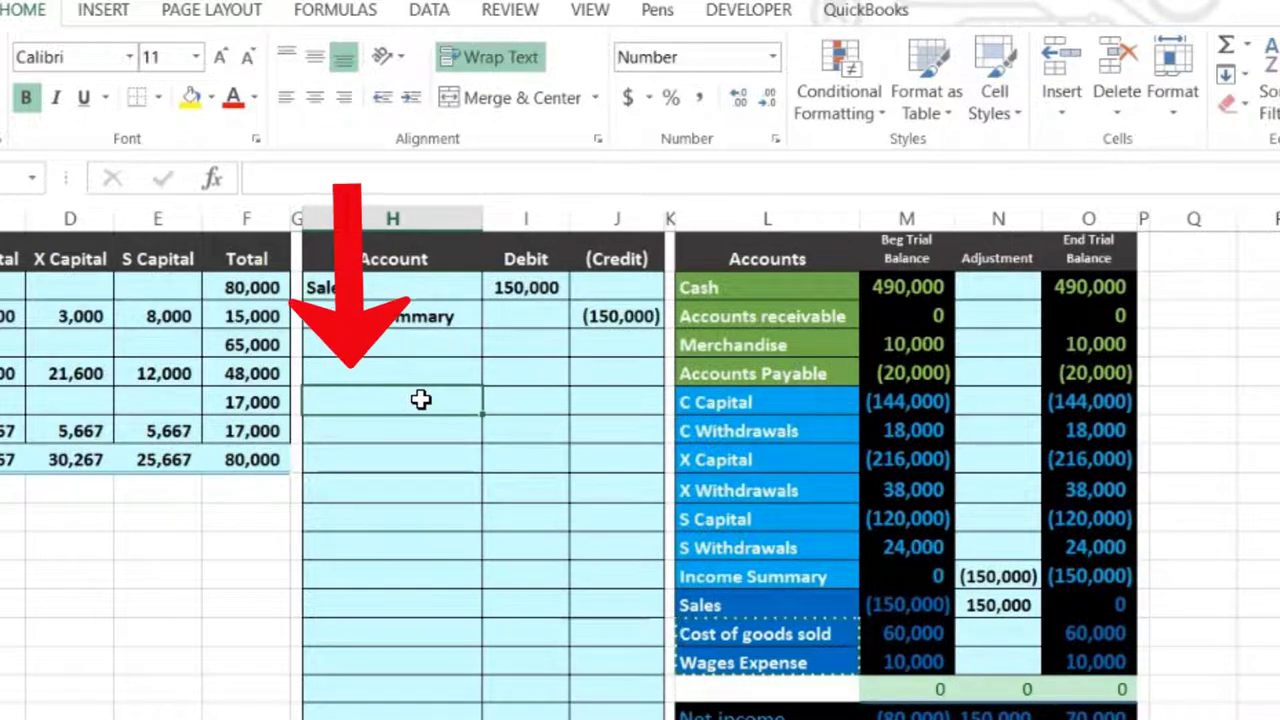
{"action": "left_click", "coordinate": [420, 399]}
{"action": "right_click", "coordinate": [420, 399]}
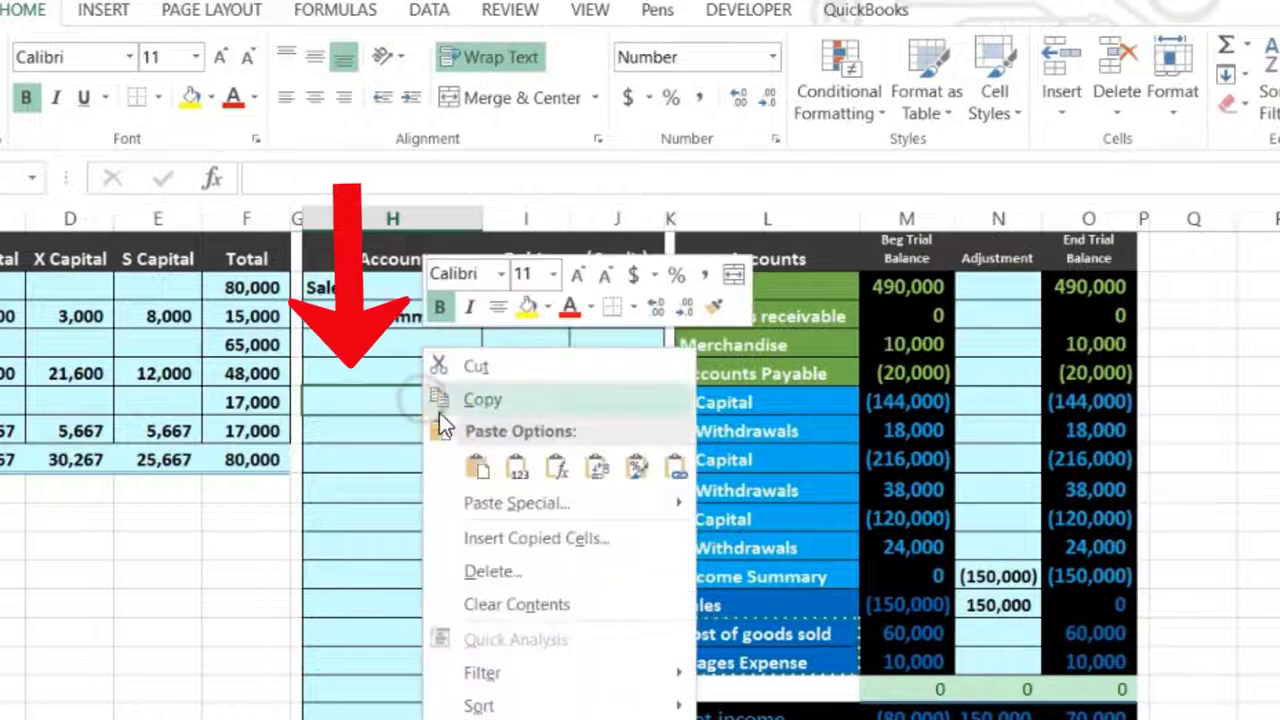
{"action": "left_click", "coordinate": [508, 461]}
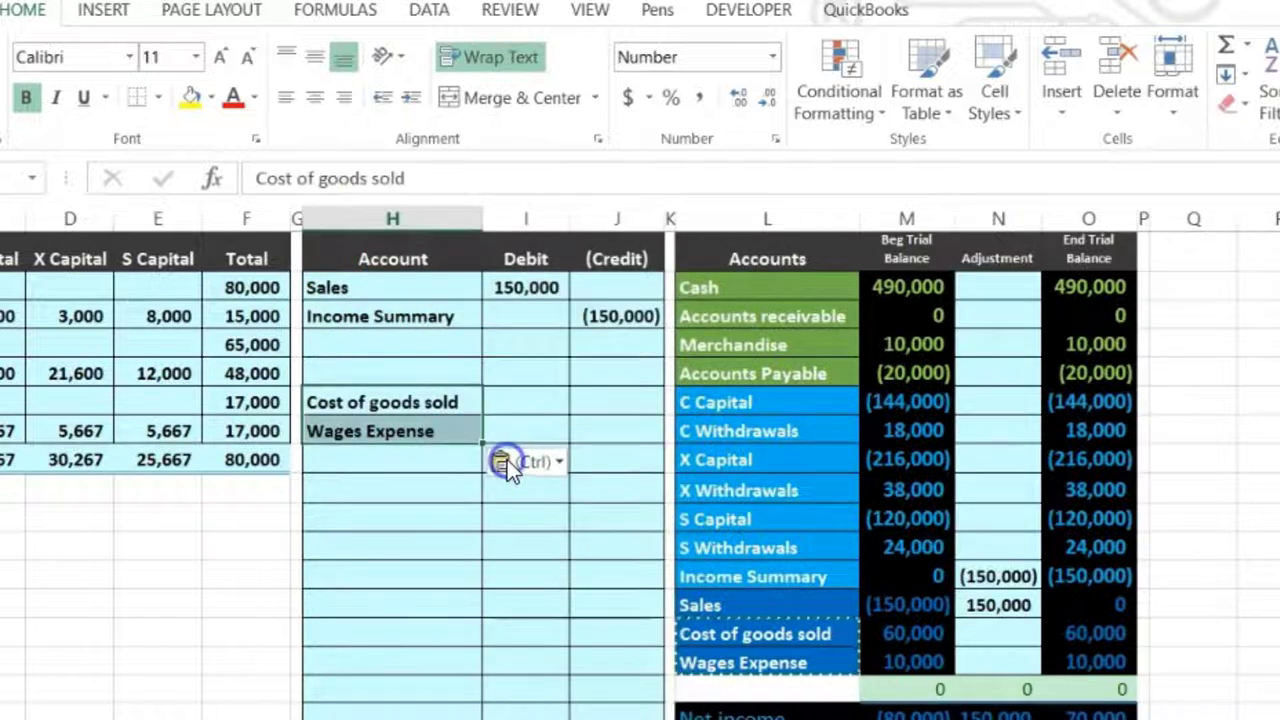
Step: Enter credits of -60000 for Cost of goods sold and -10000 for Wages Expense in J9:J10
{"action": "left_click", "coordinate": [587, 403]}
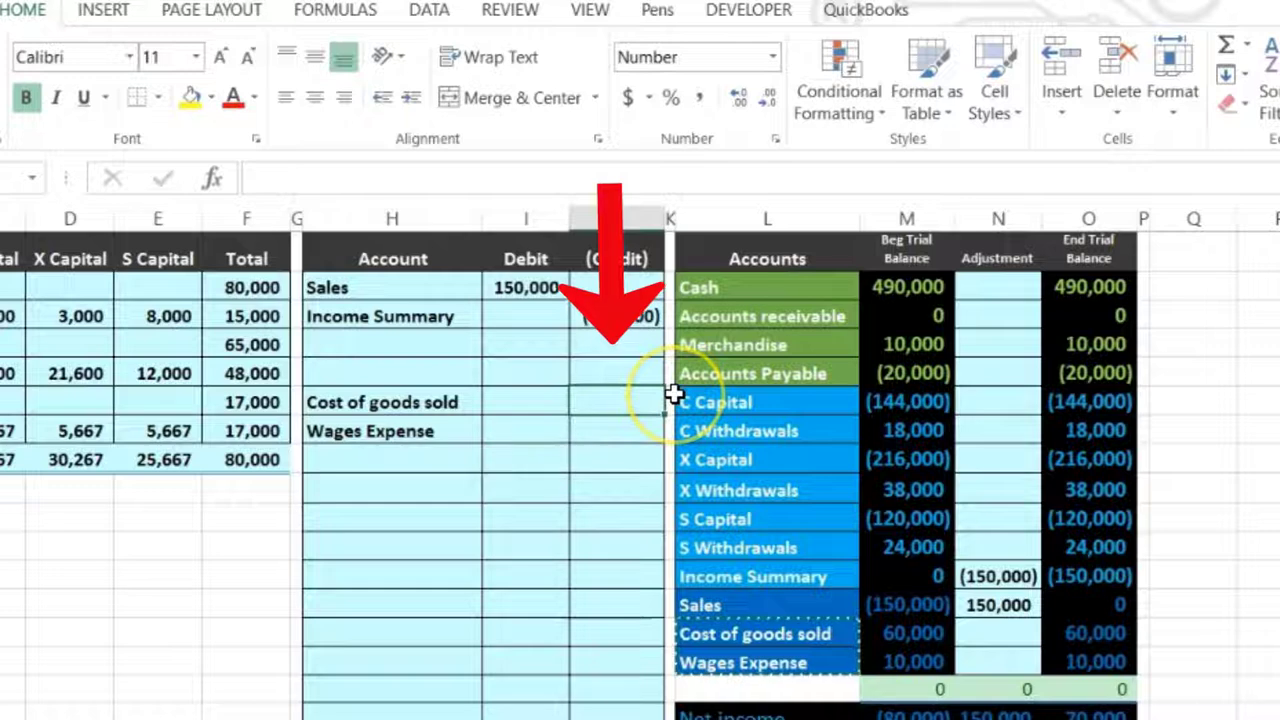
{"action": "type", "text": "-60000"}
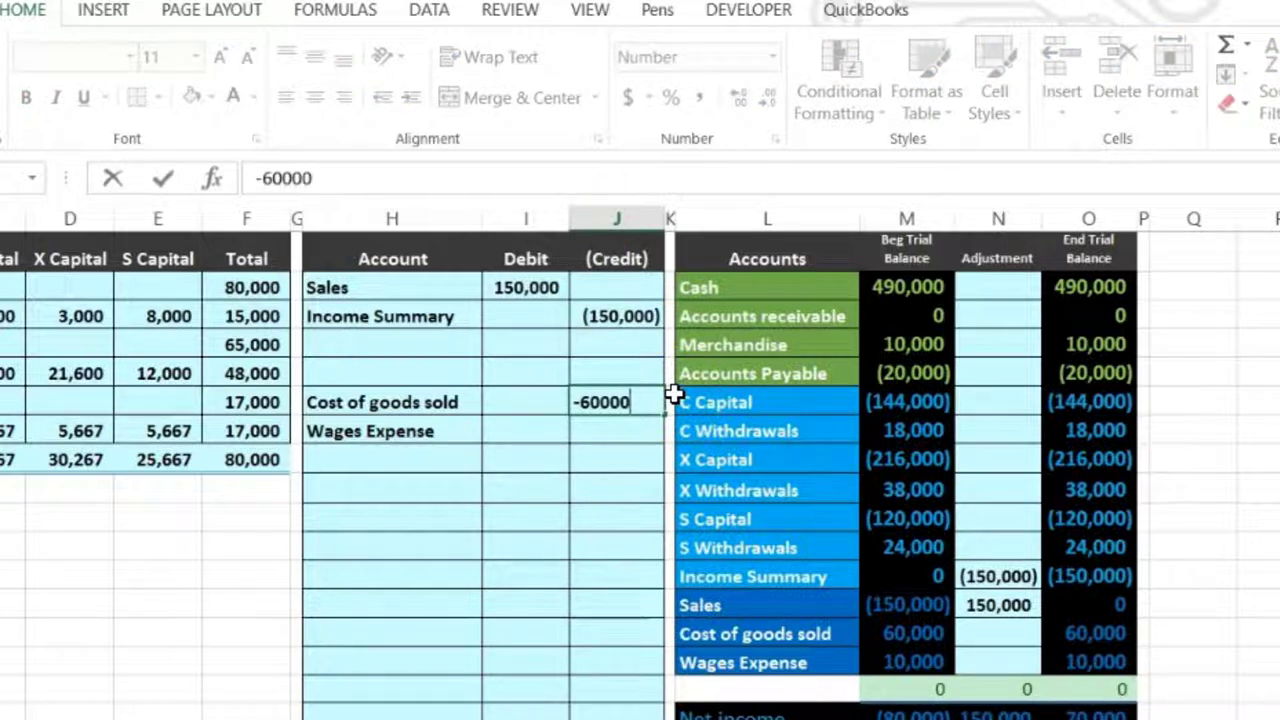
{"action": "key", "text": "Return"}
{"action": "type", "text": "-10000"}
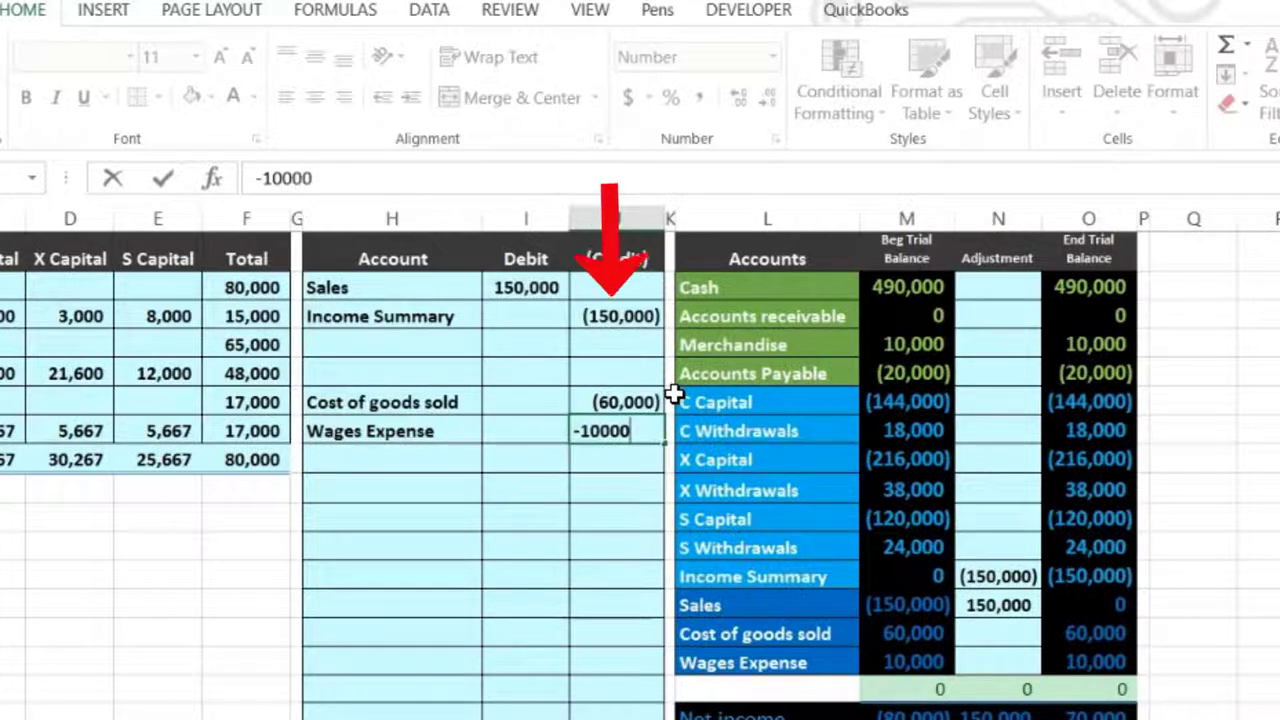
{"action": "key", "text": "Return"}
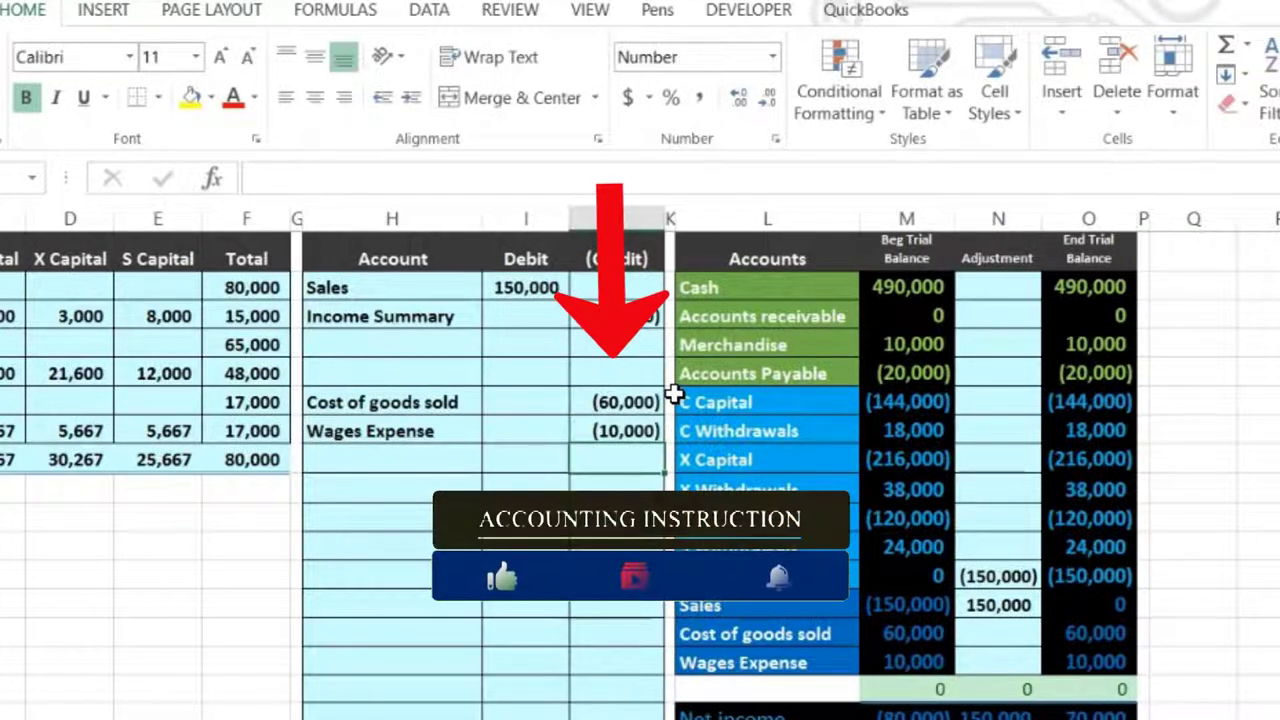
{"action": "left_click", "coordinate": [533, 376]}
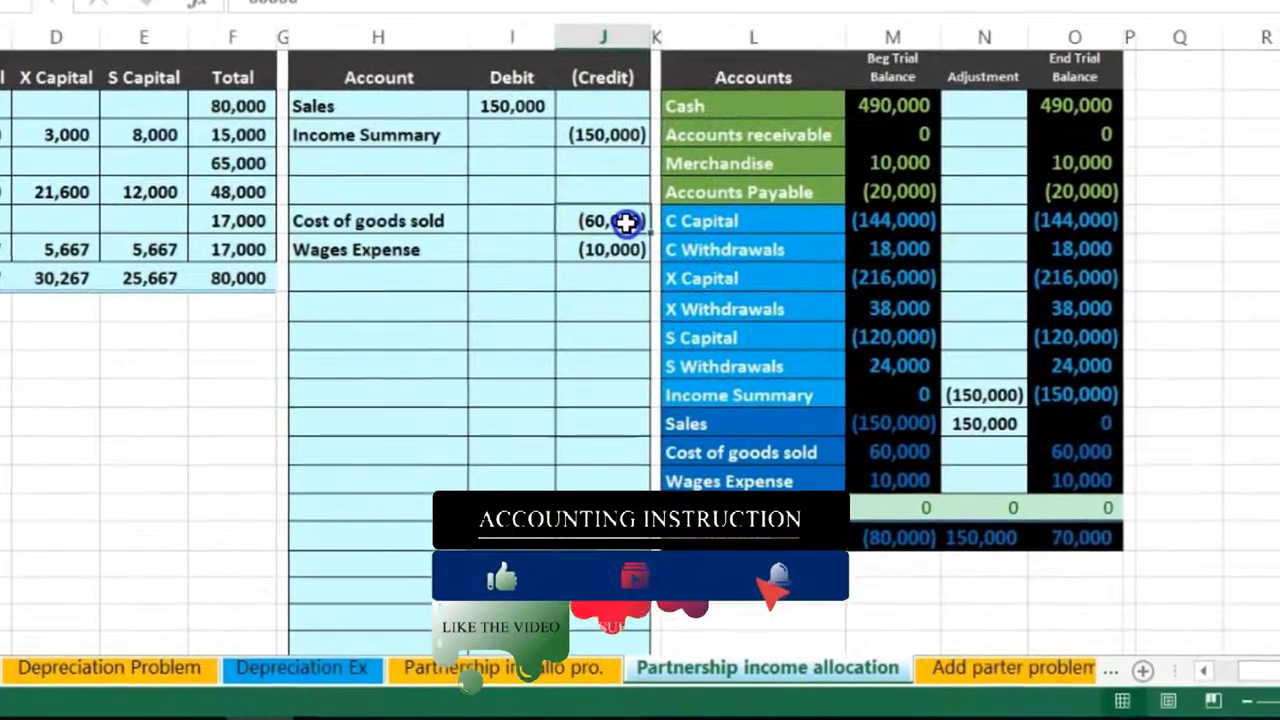
Step: Check the sum of the two expense credits, then enter the balancing debit in I8 with the formula =-SUM(I9:J10)
{"action": "left_click_drag", "start_coordinate": [627, 256], "coordinate": [627, 284]}
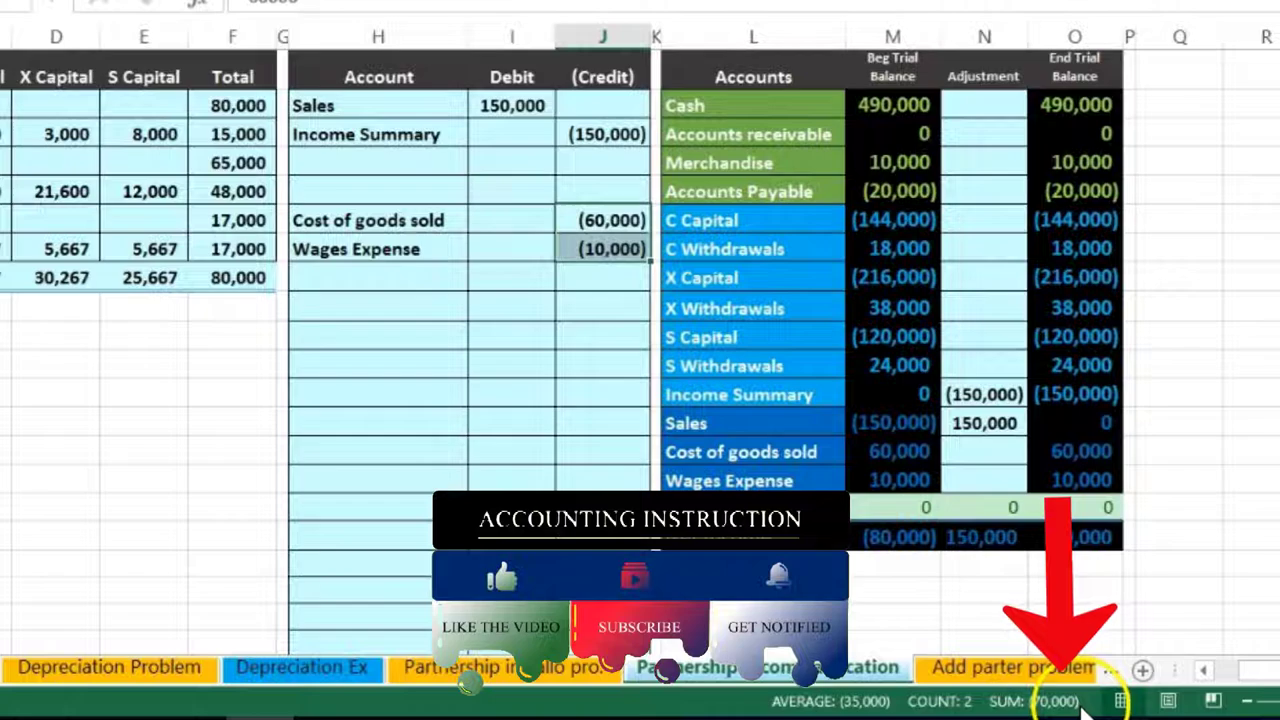
{"action": "left_click", "coordinate": [531, 197]}
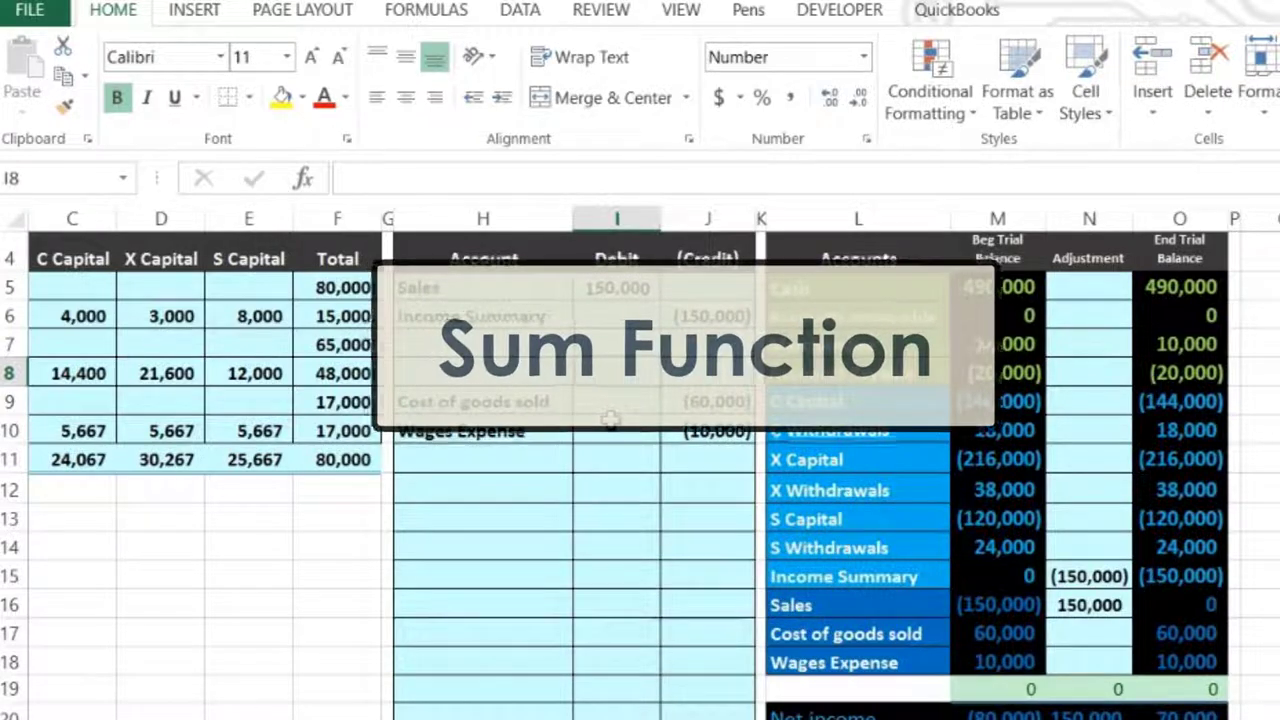
{"action": "type", "text": "-"}
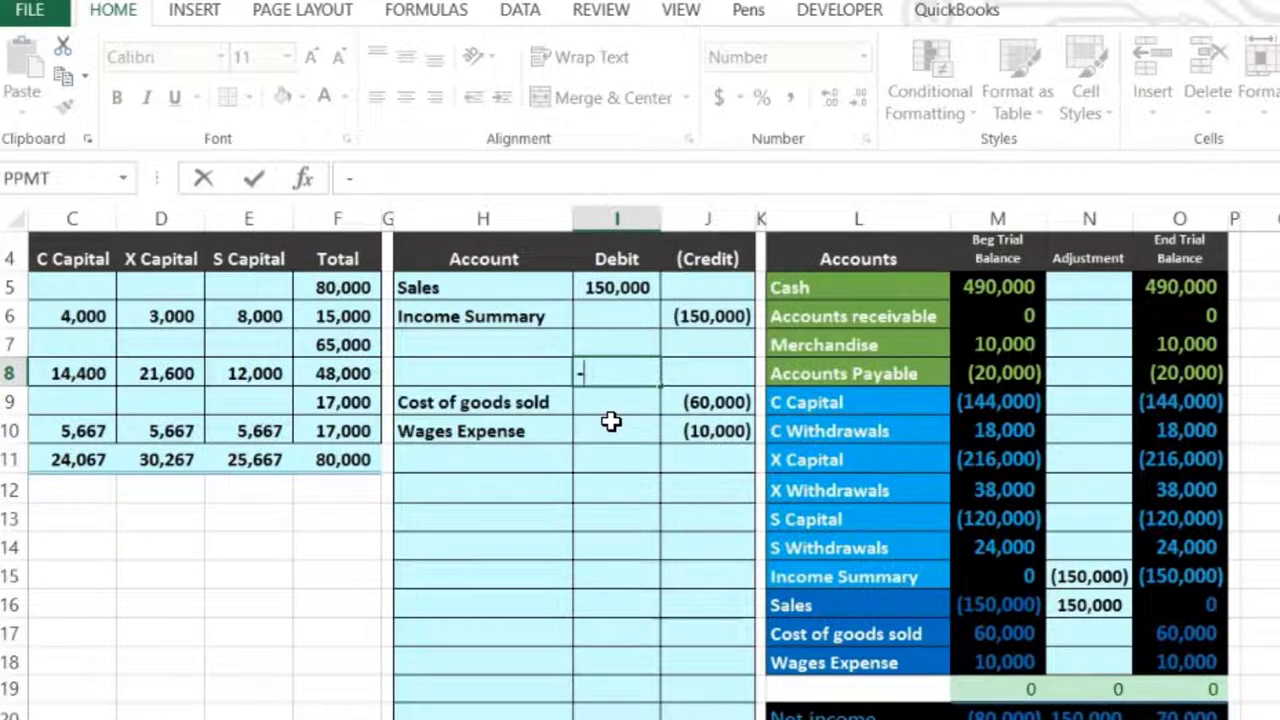
{"action": "type", "text": "sum("}
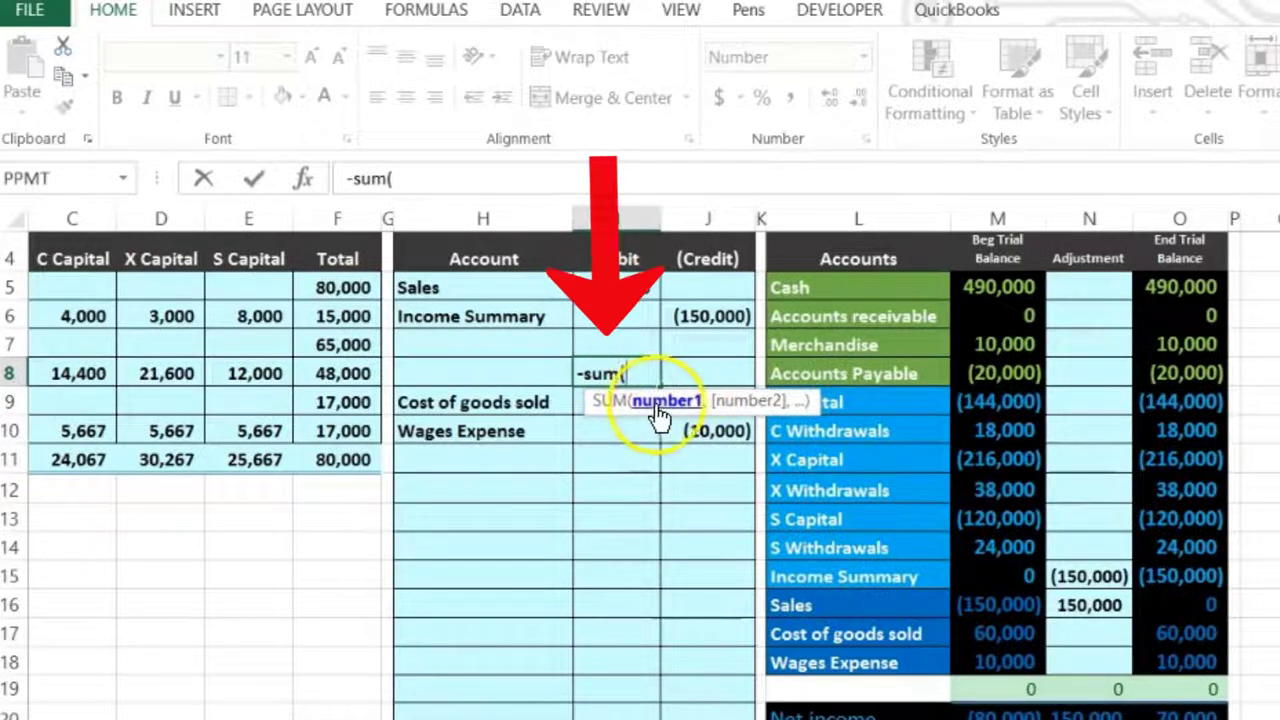
{"action": "left_click_drag", "start_coordinate": [617, 402], "coordinate": [655, 367]}
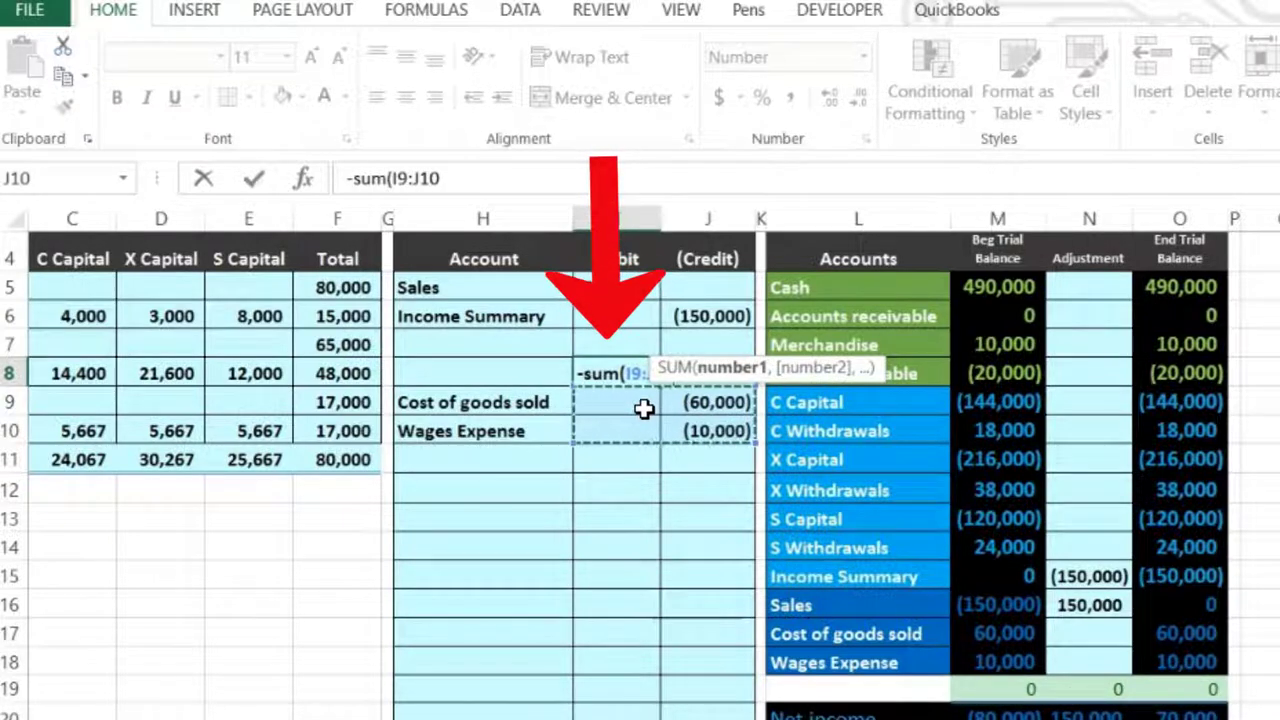
{"action": "key", "text": "Return"}
{"action": "left_click", "coordinate": [625, 362]}
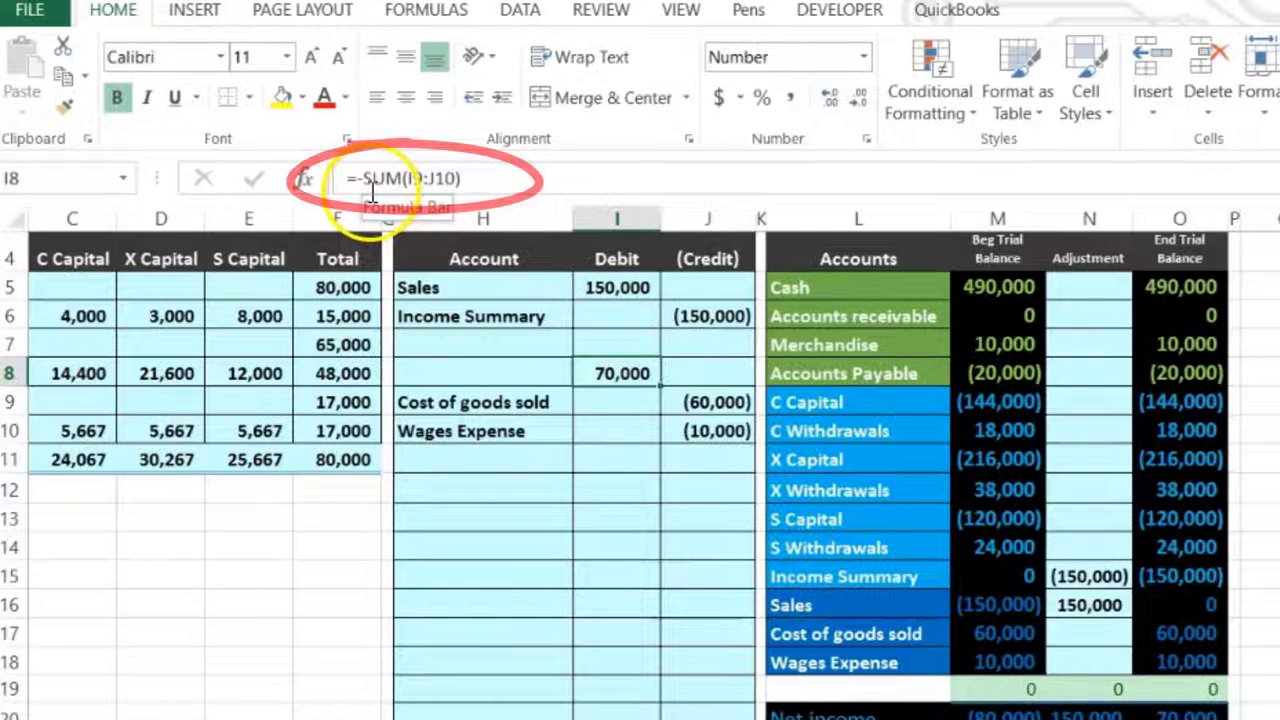
Step: Copy the Income Summary account name from the trial balance into H8 as values only
{"action": "left_click", "coordinate": [458, 379]}
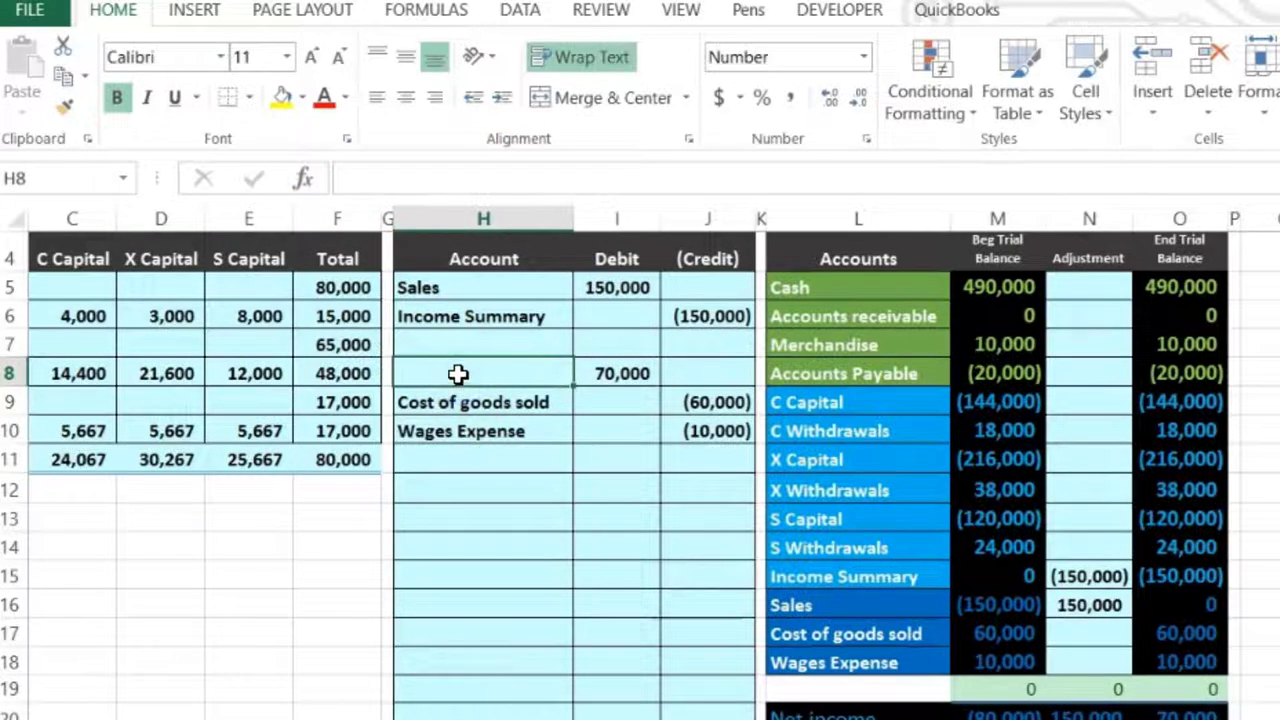
{"action": "left_click", "coordinate": [812, 574]}
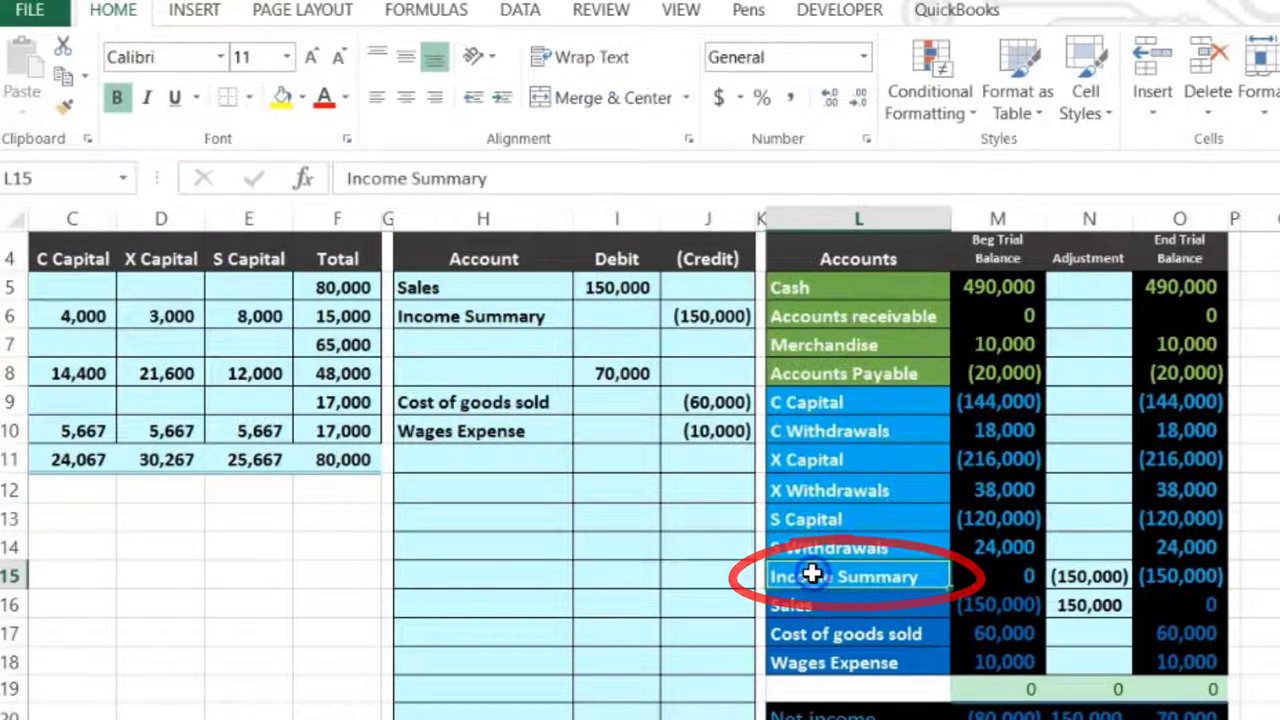
{"action": "right_click", "coordinate": [812, 574]}
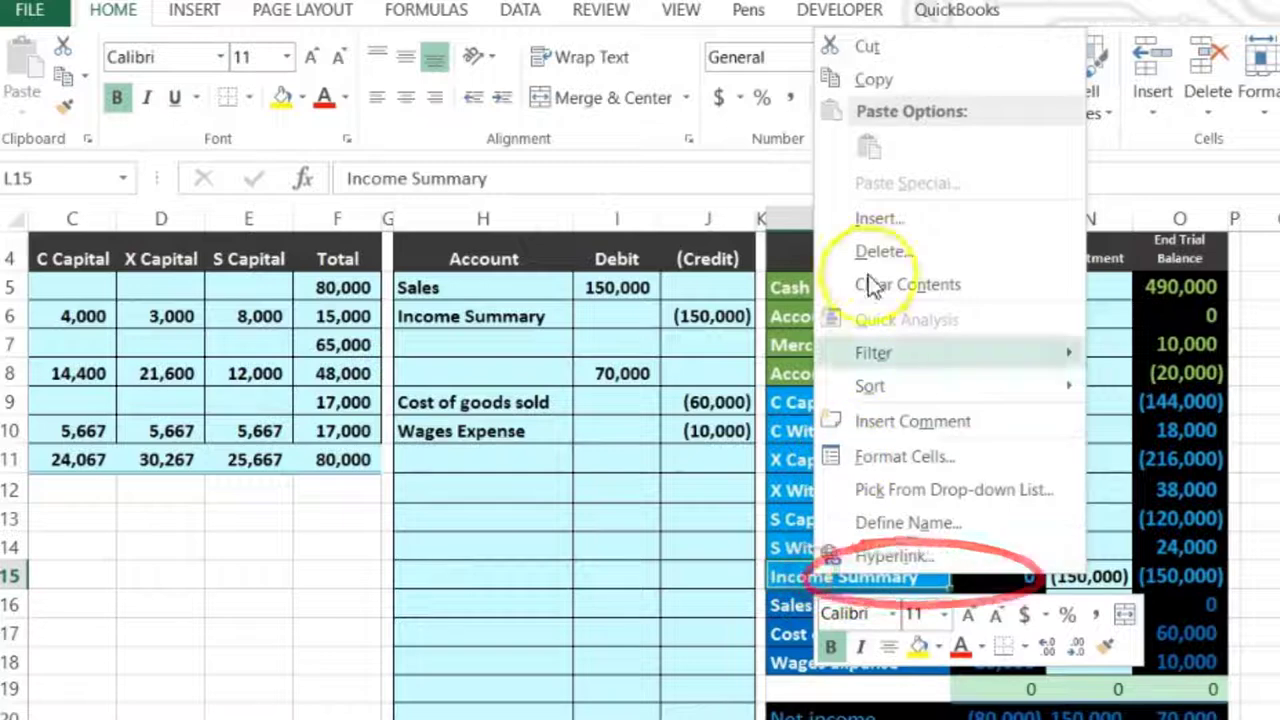
{"action": "left_click", "coordinate": [860, 82]}
{"action": "left_click", "coordinate": [484, 374]}
{"action": "right_click", "coordinate": [486, 350]}
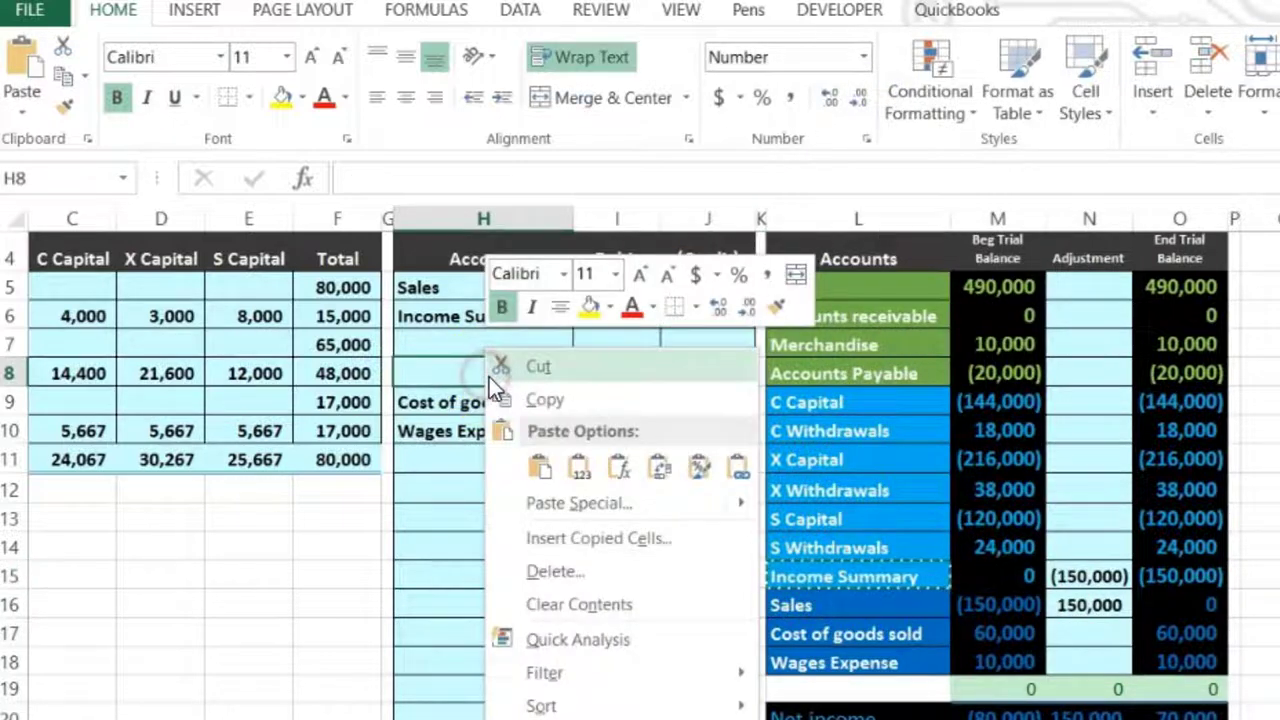
{"action": "left_click", "coordinate": [578, 467]}
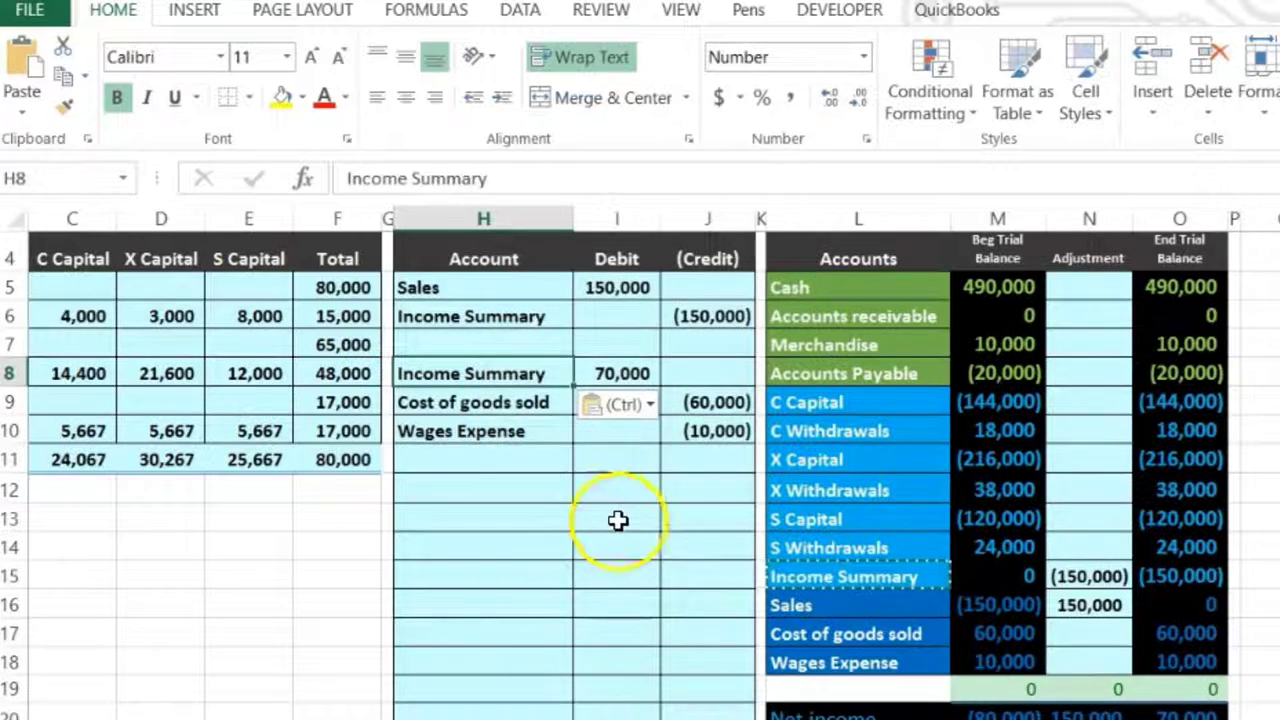
Step: Add the Income Summary debit to its Adjustment cell, making the formula =J6+I8
{"action": "left_click", "coordinate": [1068, 578]}
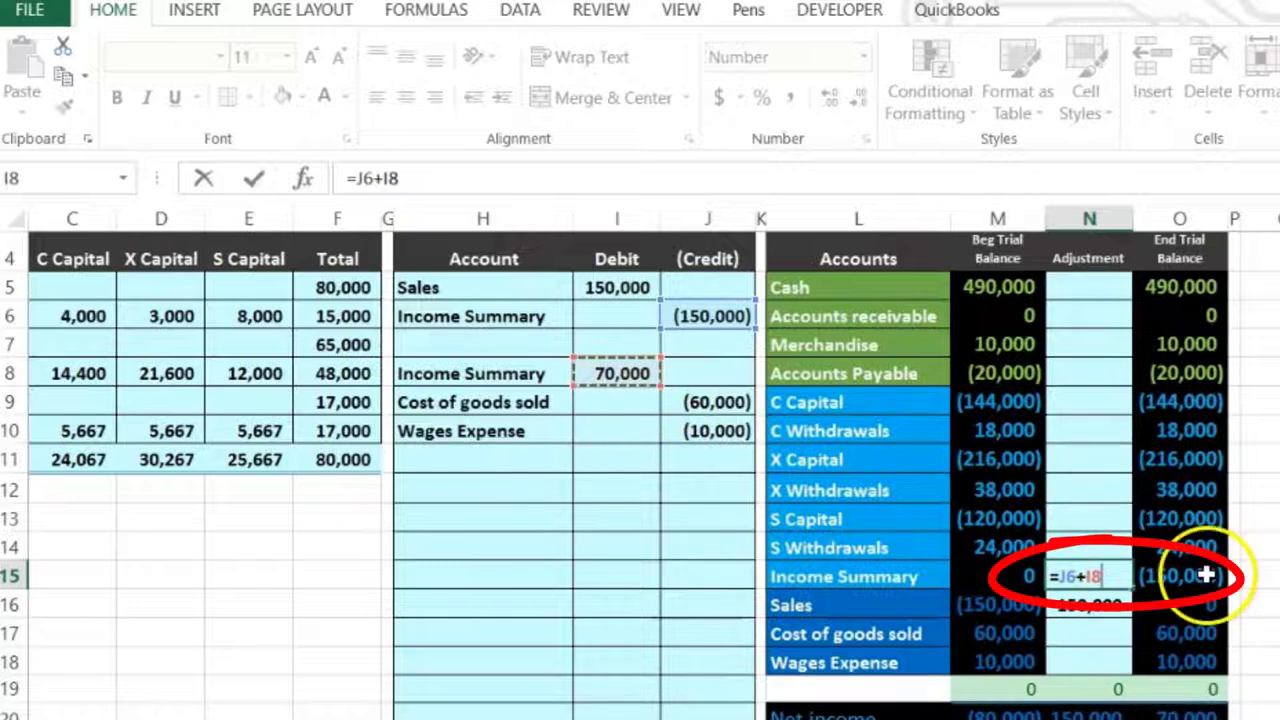
{"action": "key", "text": "Return"}
Step: Post the expense credits to the Adjustment column with =J9 for Cost of goods sold and =J10 for Wages Expense
{"action": "left_click", "coordinate": [1108, 643]}
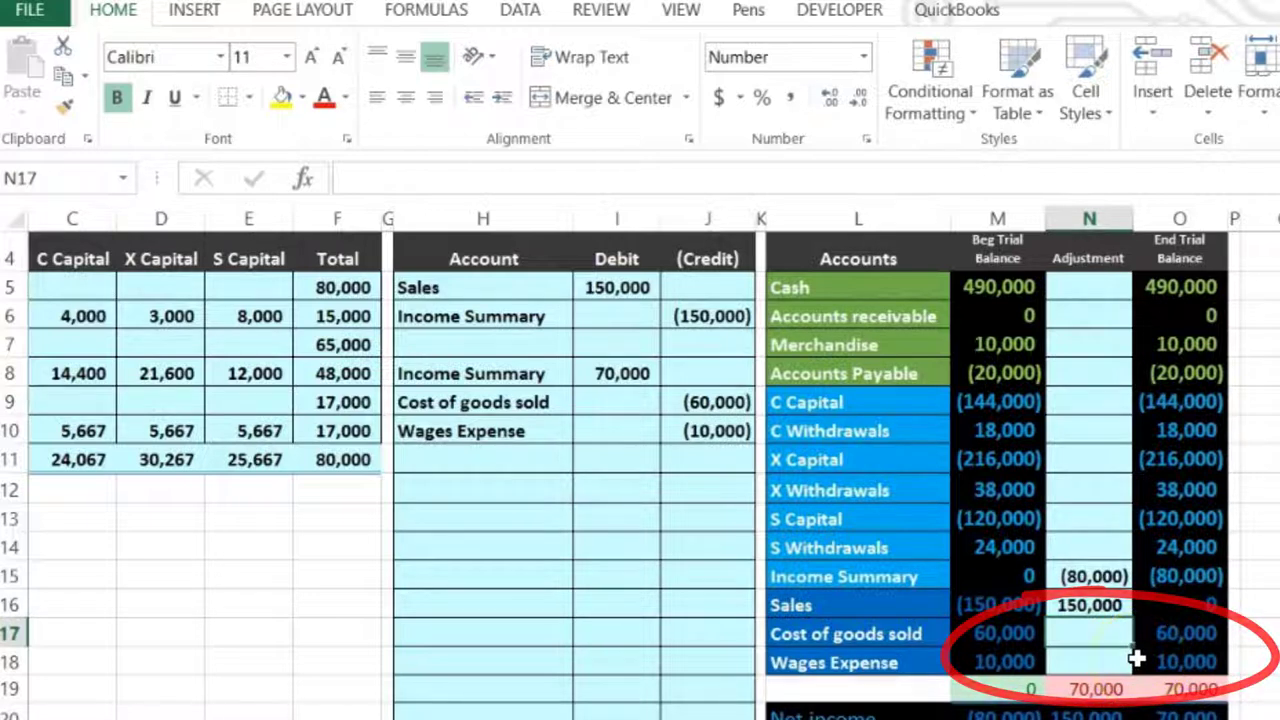
{"action": "type", "text": "="}
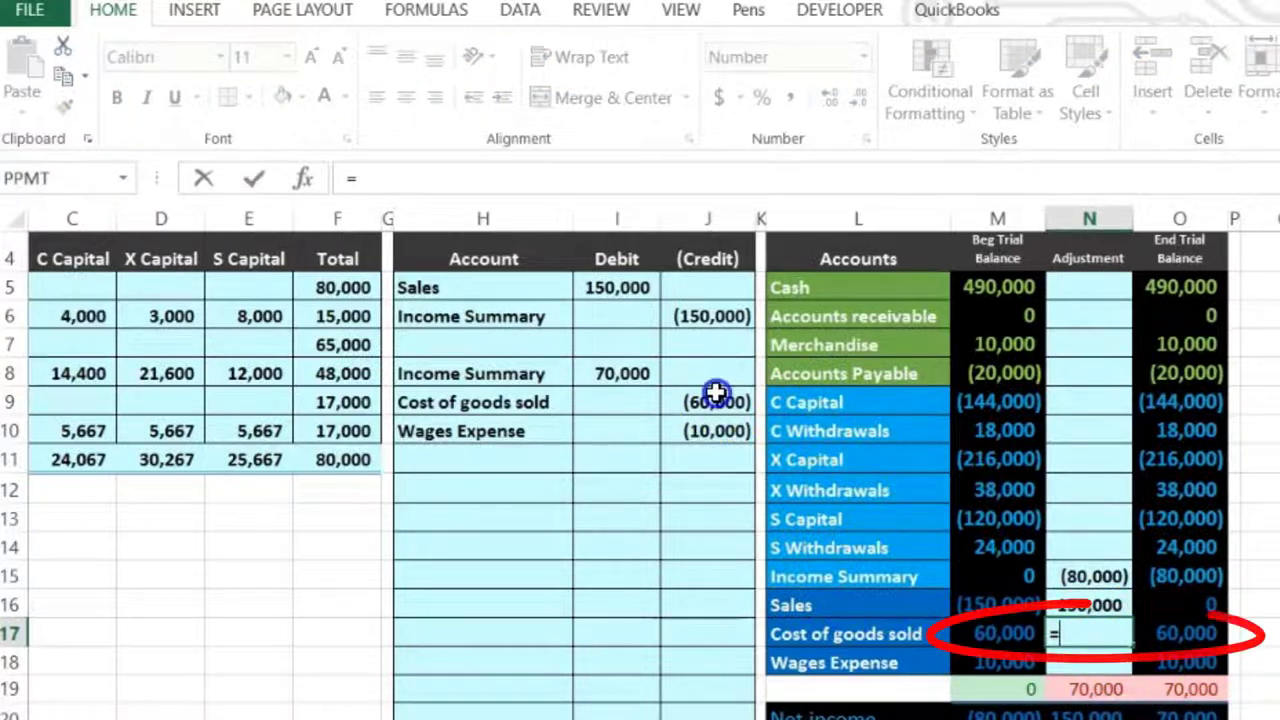
{"action": "left_click", "coordinate": [710, 400]}
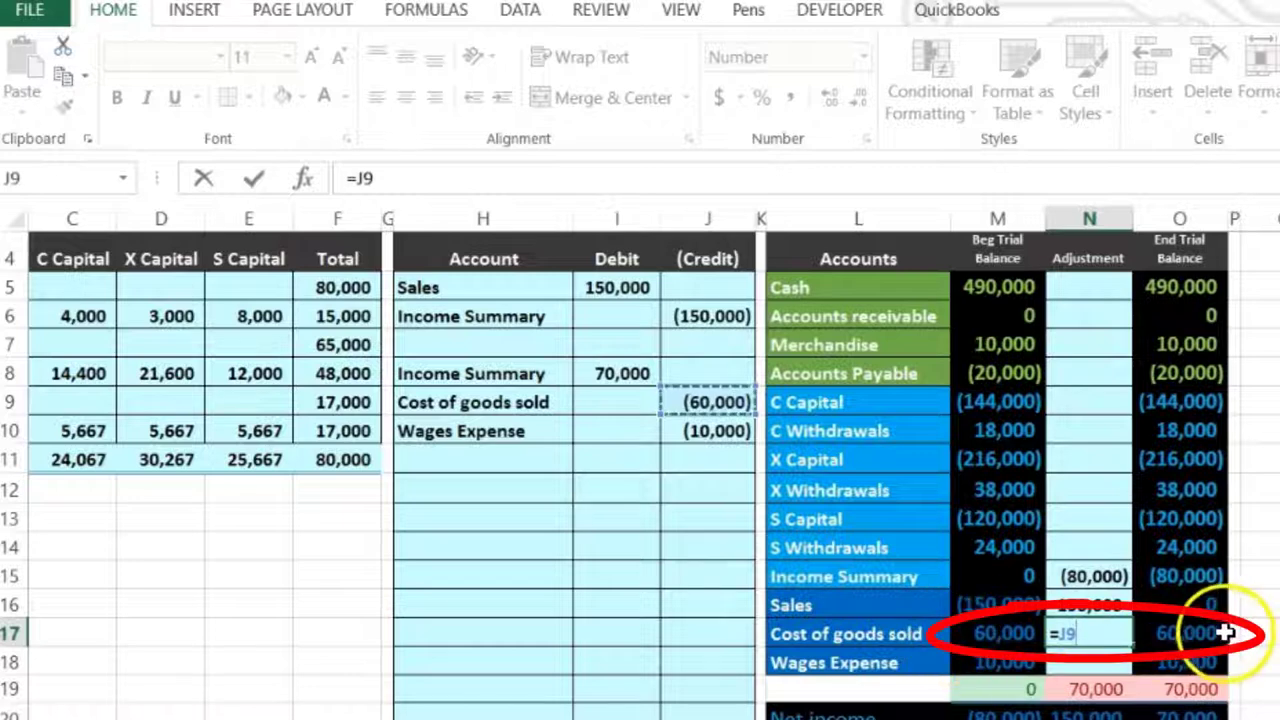
{"action": "key", "text": "Return"}
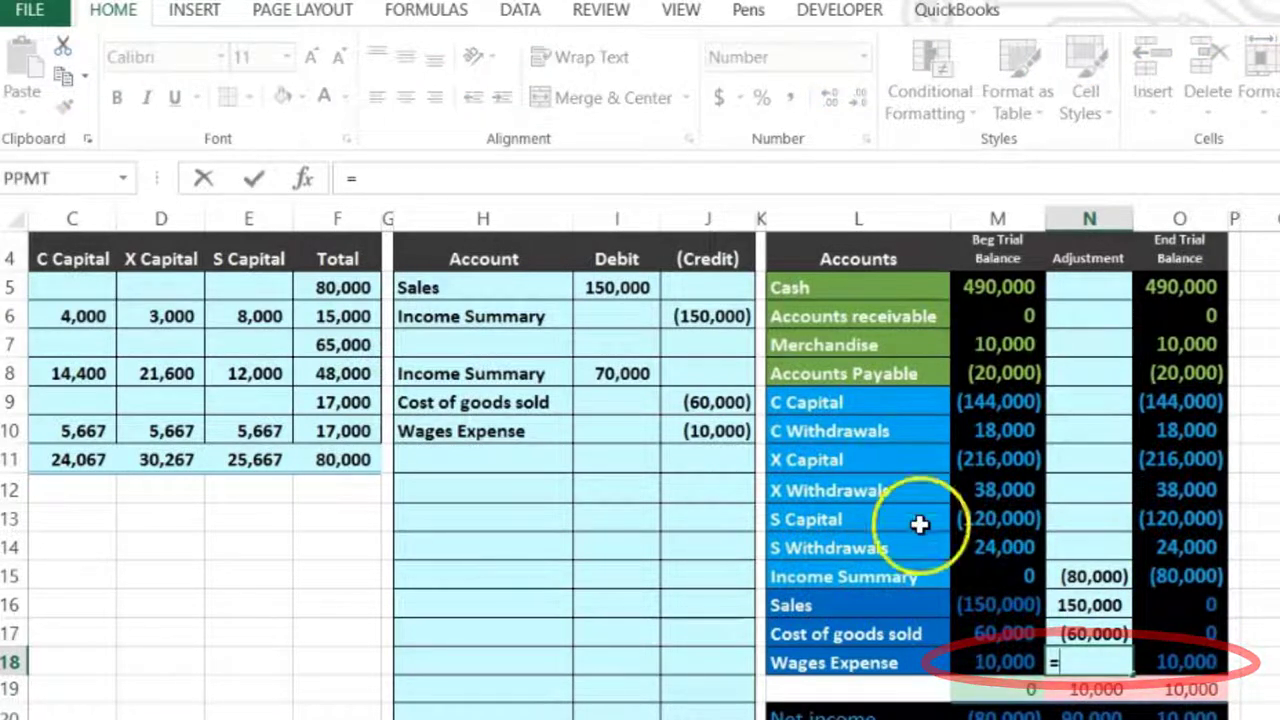
{"action": "left_click", "coordinate": [708, 430]}
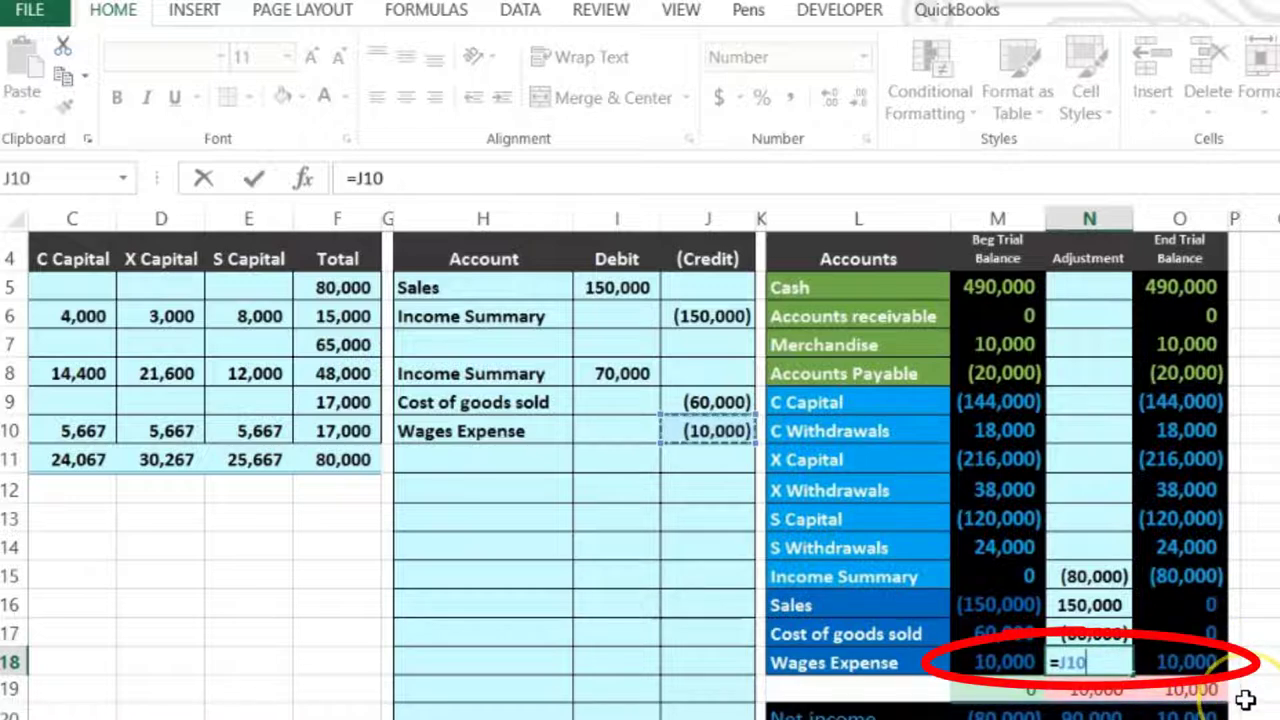
{"action": "key", "text": "Return"}
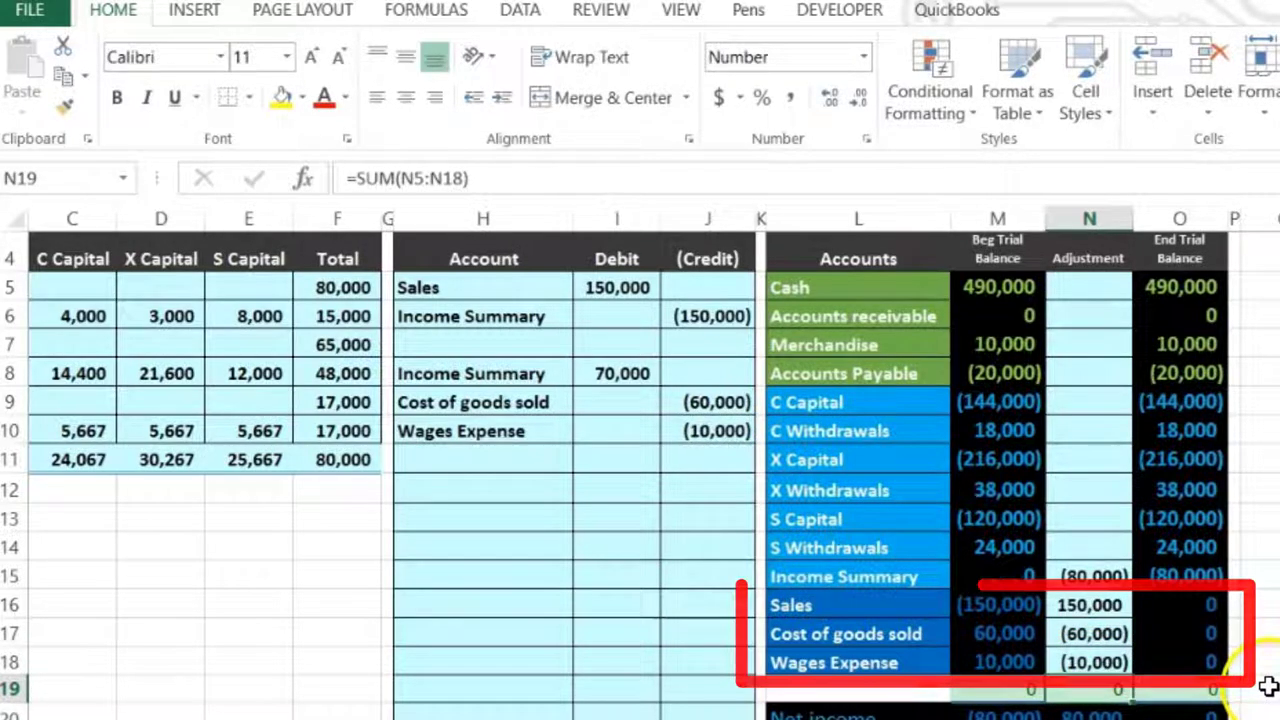
Step: Review the ending balances of the closed accounts and Income Summary, the partners' capital accounts, and the income allocation totals in row 11
{"action": "left_click_drag", "start_coordinate": [1212, 614], "coordinate": [1207, 650]}
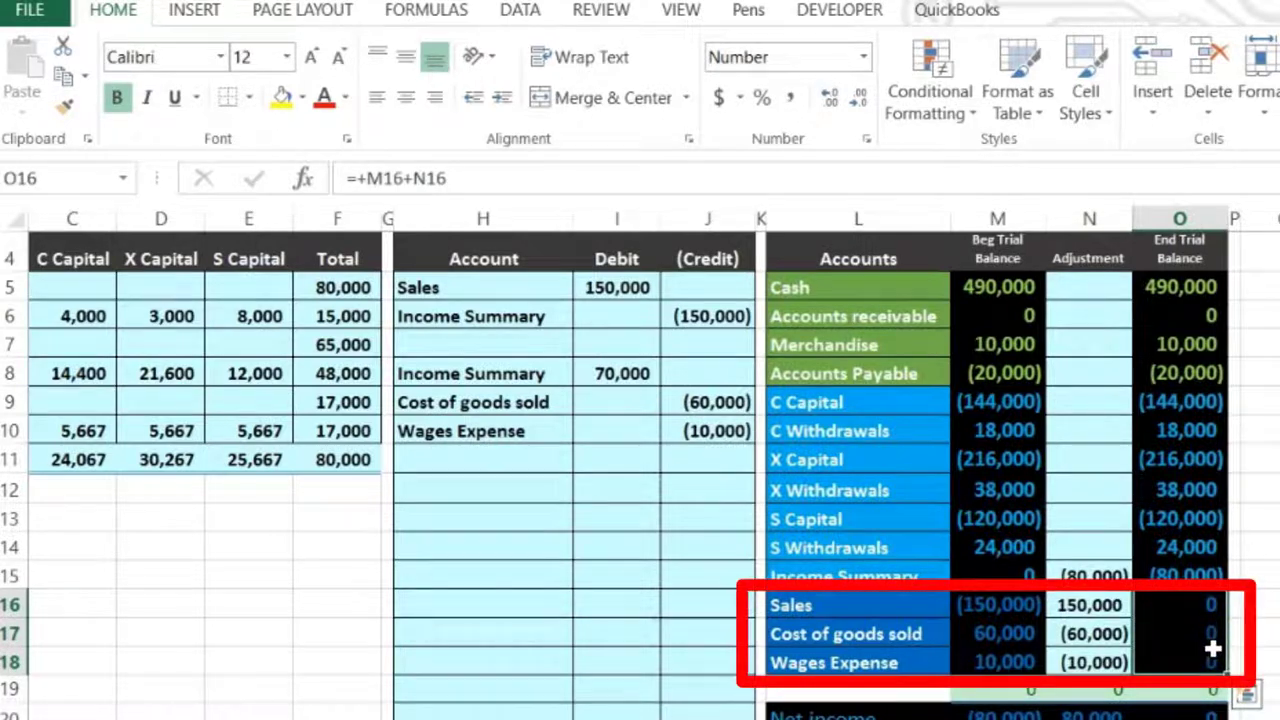
{"action": "left_click_drag", "start_coordinate": [884, 581], "coordinate": [1156, 569]}
{"action": "left_click", "coordinate": [1180, 572]}
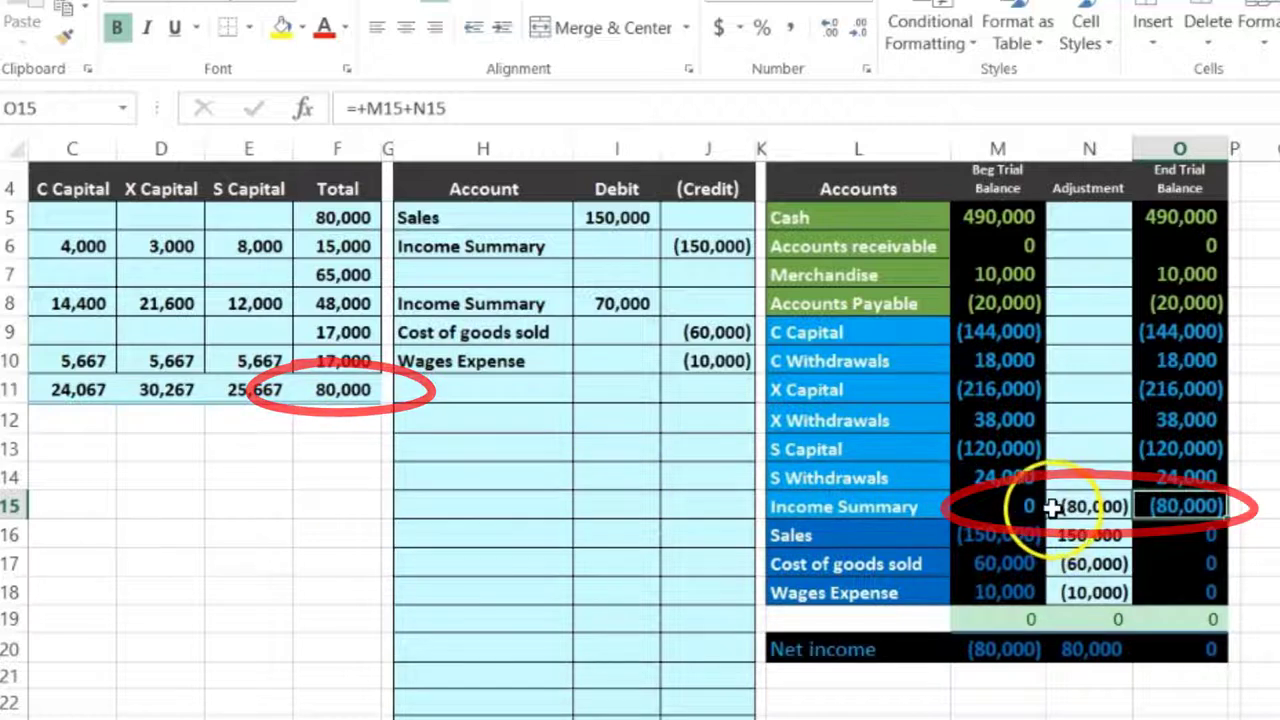
{"action": "left_click", "coordinate": [878, 332]}
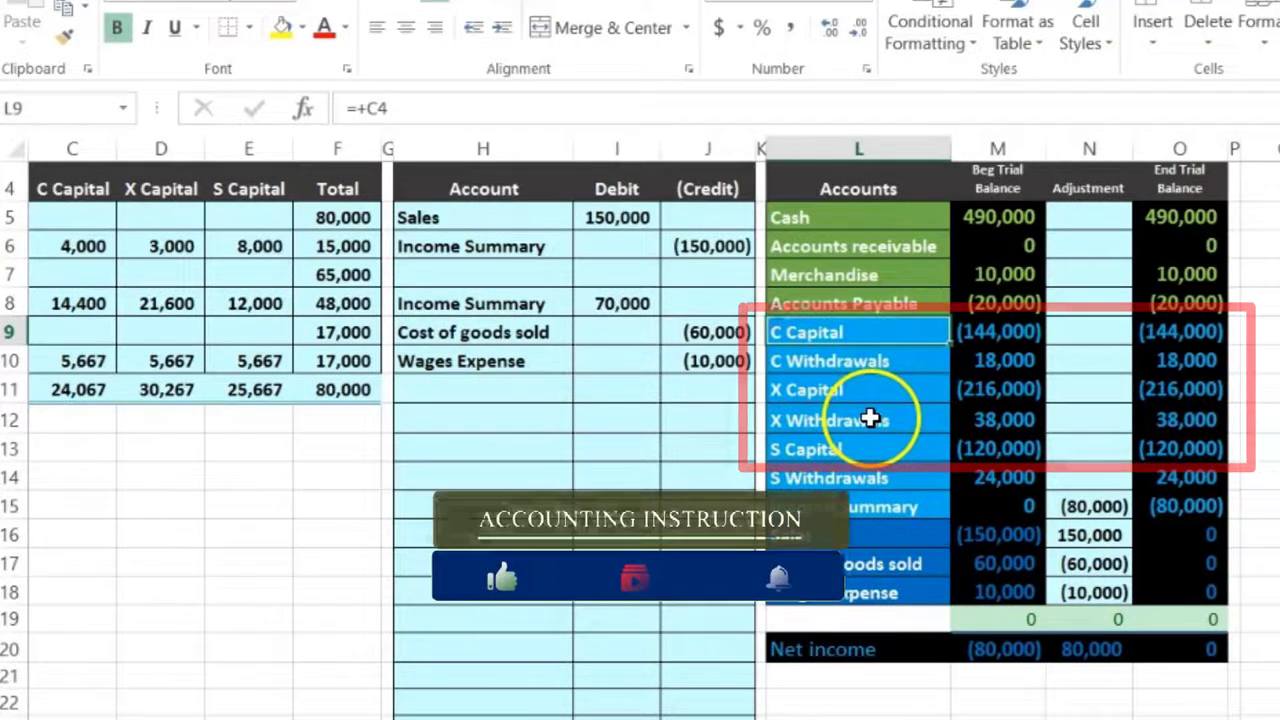
{"action": "left_click", "coordinate": [855, 390]}
{"action": "left_click", "coordinate": [848, 450]}
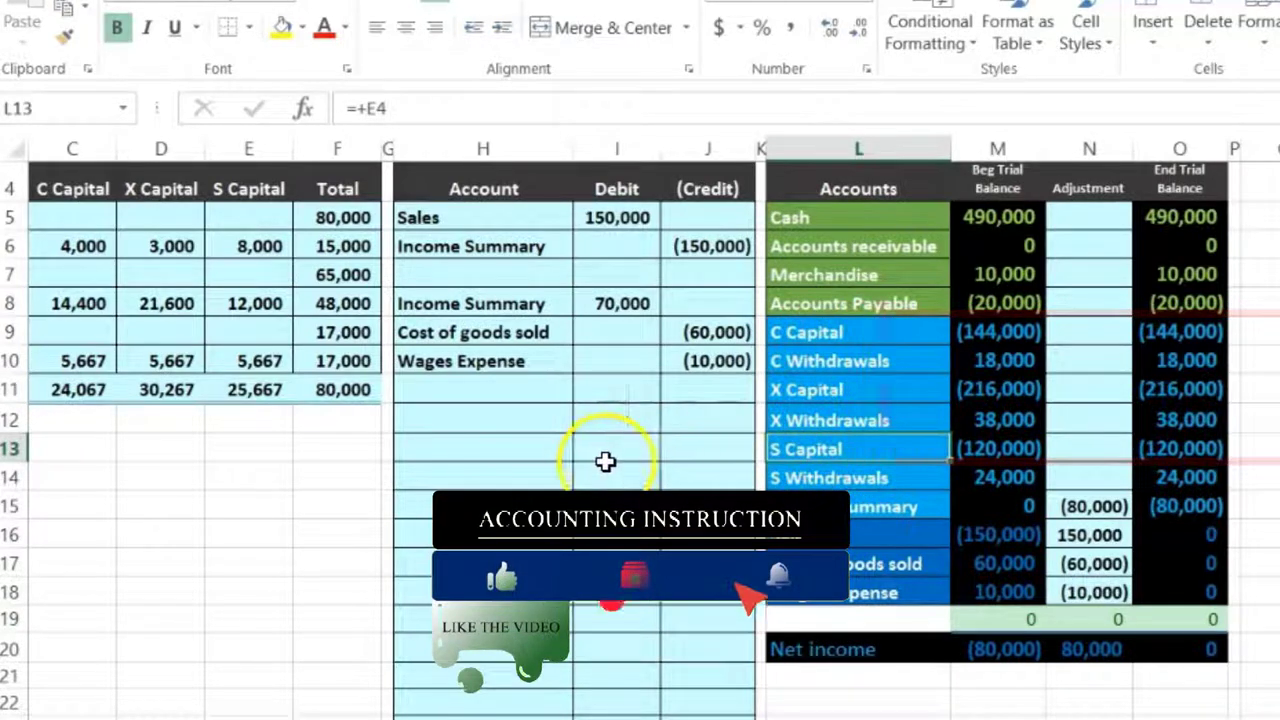
{"action": "left_click_drag", "start_coordinate": [71, 390], "coordinate": [215, 394]}
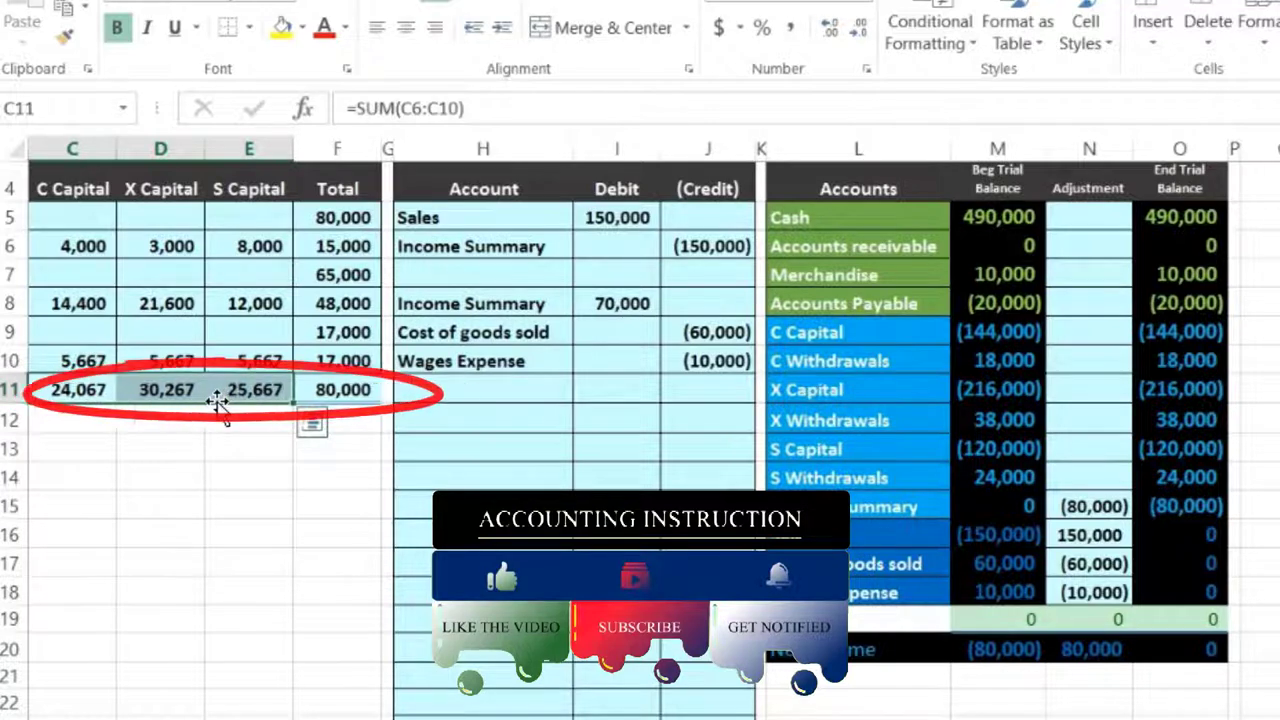
Step: Copy the Income Summary account name into H12 as values only and enter a debit of 80000 in I12
{"action": "left_click", "coordinate": [840, 506]}
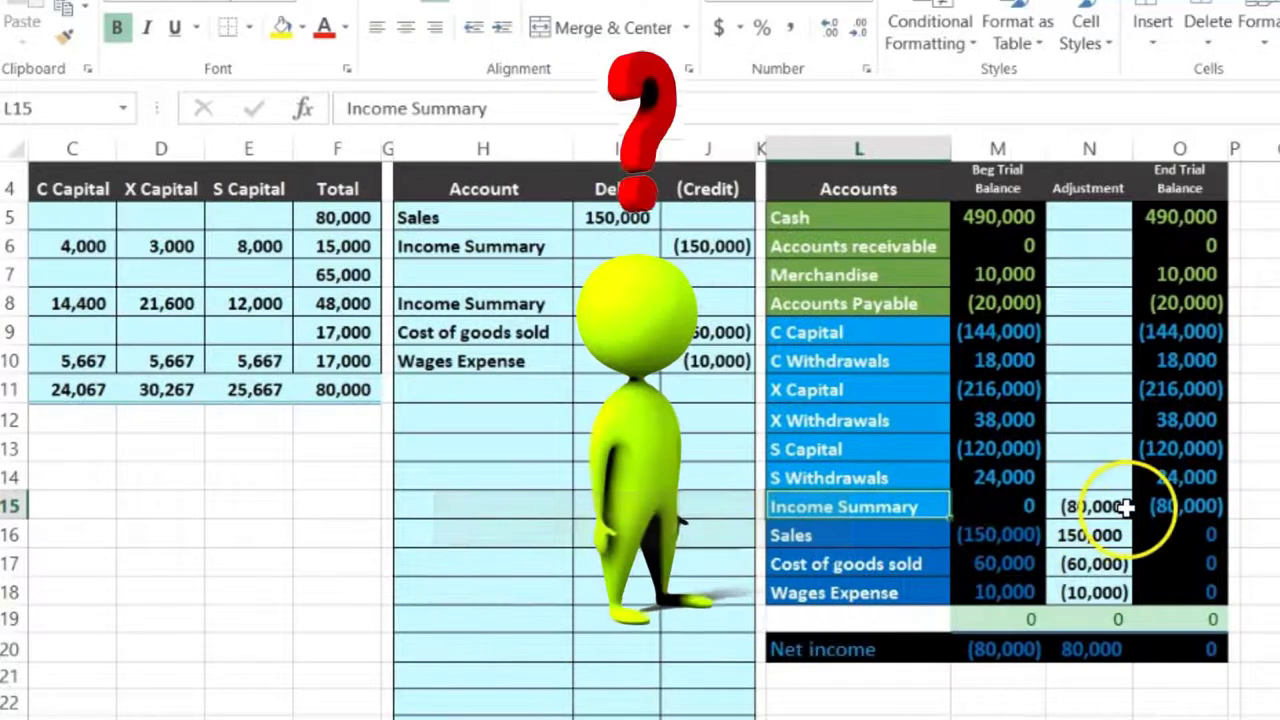
{"action": "right_click", "coordinate": [910, 507]}
{"action": "left_click", "coordinate": [960, 17]}
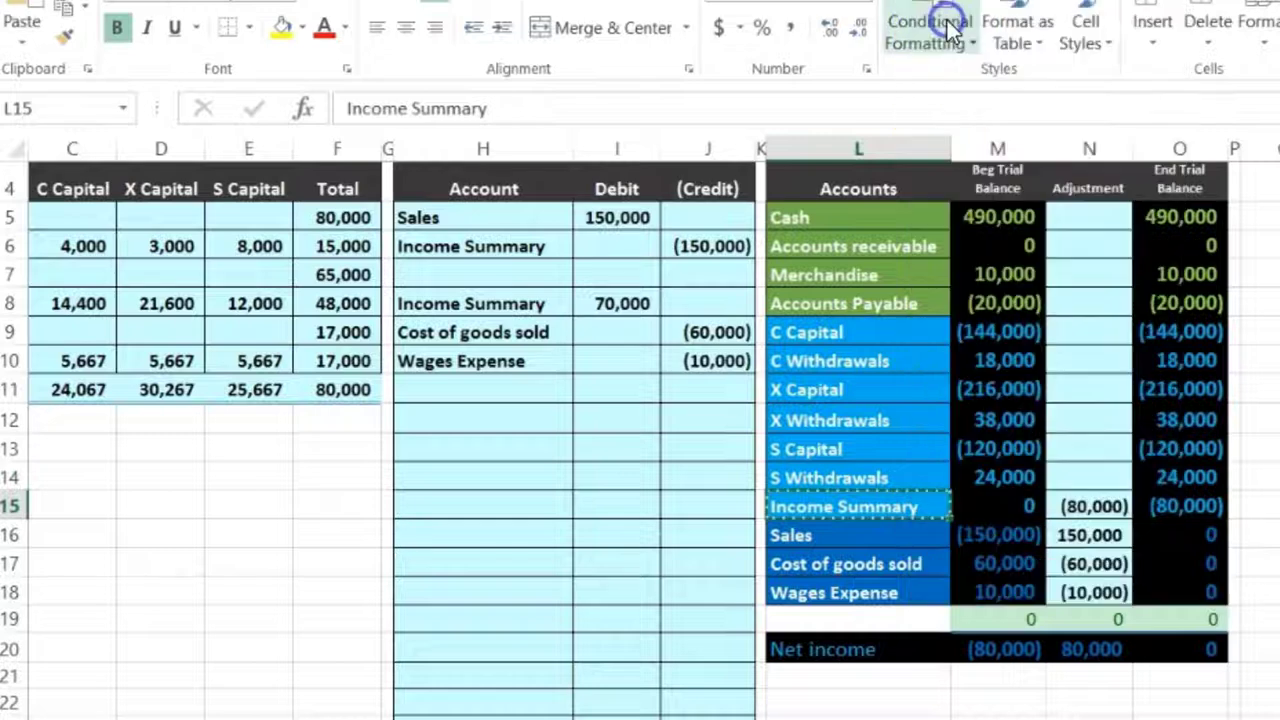
{"action": "left_click", "coordinate": [488, 418]}
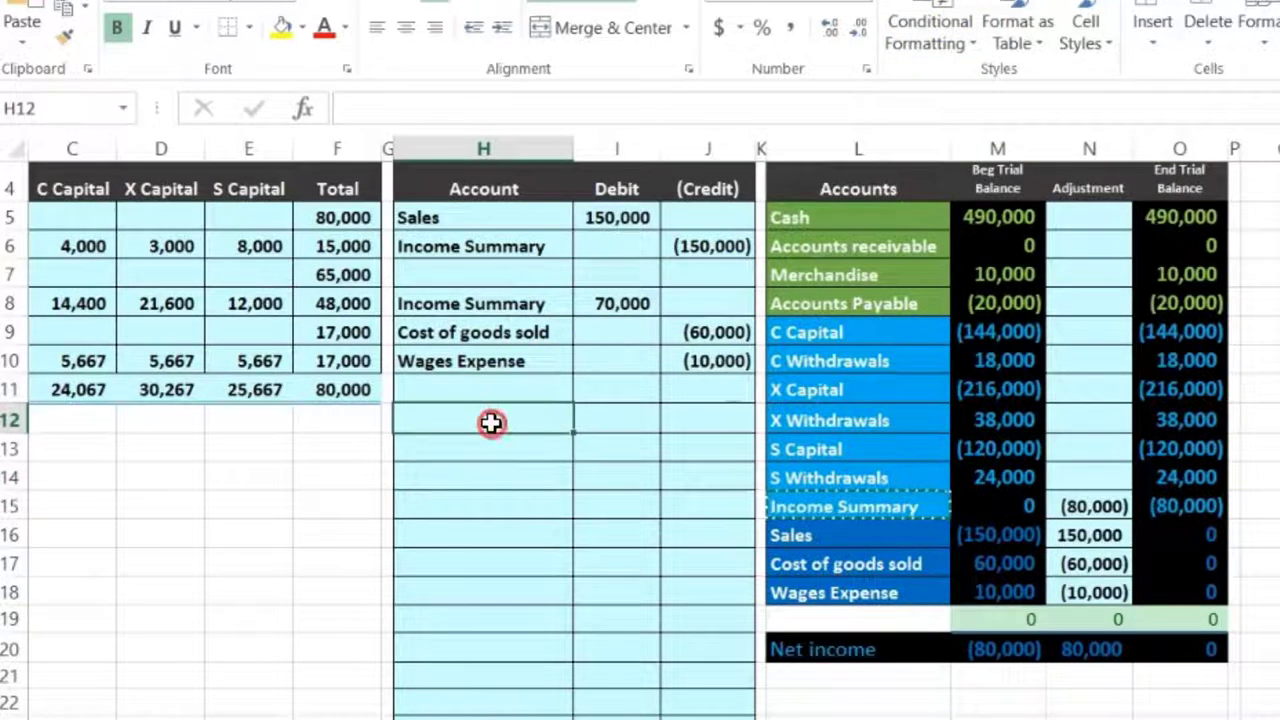
{"action": "right_click", "coordinate": [490, 423]}
{"action": "left_click", "coordinate": [587, 398]}
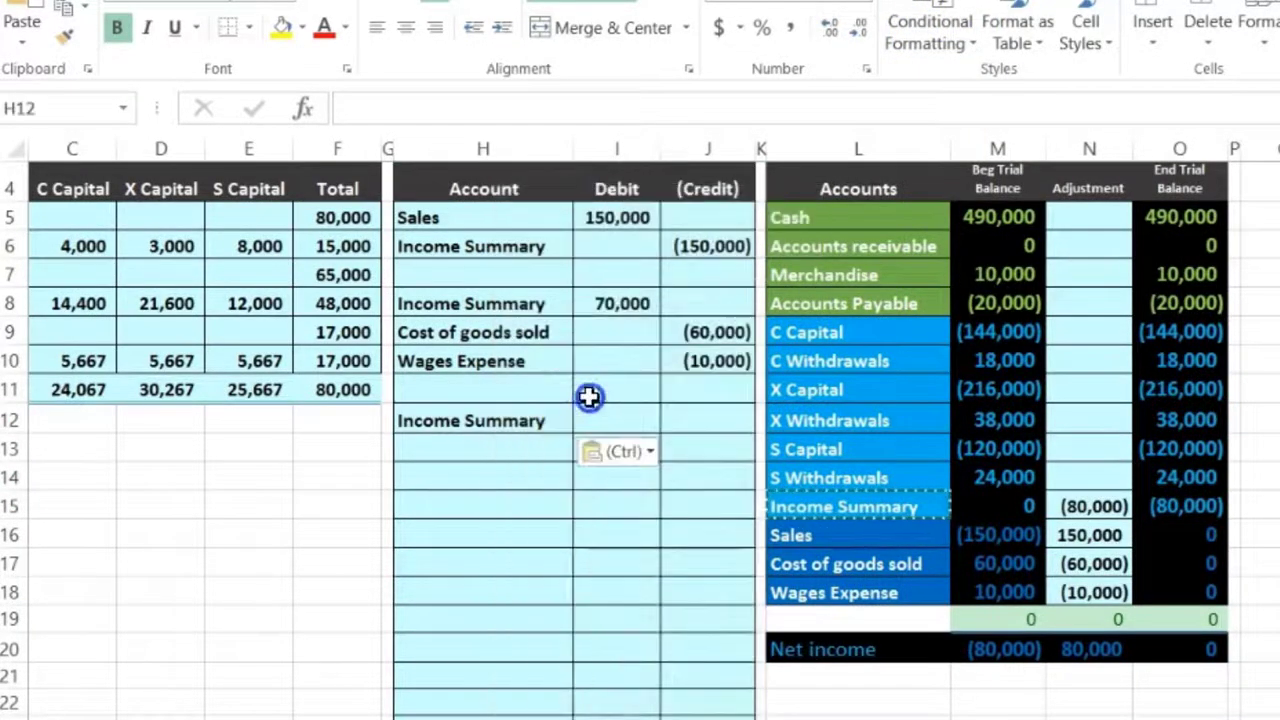
{"action": "left_click", "coordinate": [587, 420]}
{"action": "type", "text": "800"}
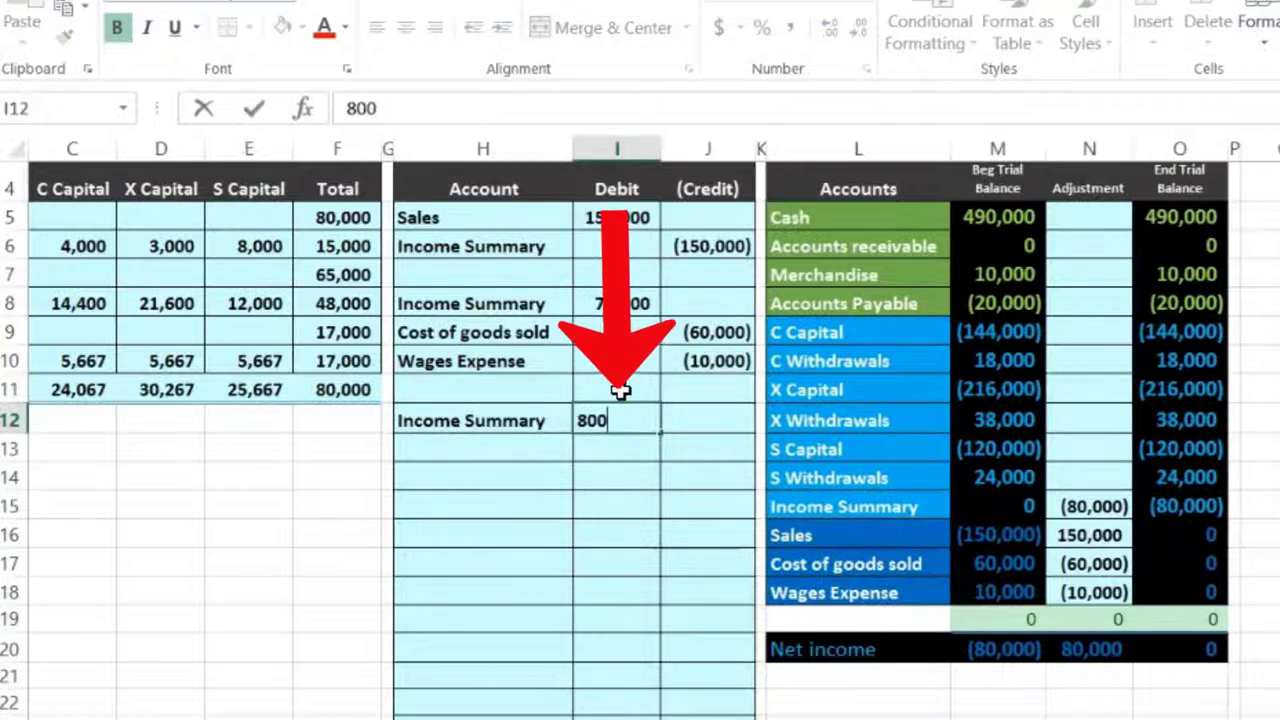
{"action": "key", "text": "Return"}
{"action": "left_click", "coordinate": [704, 451]}
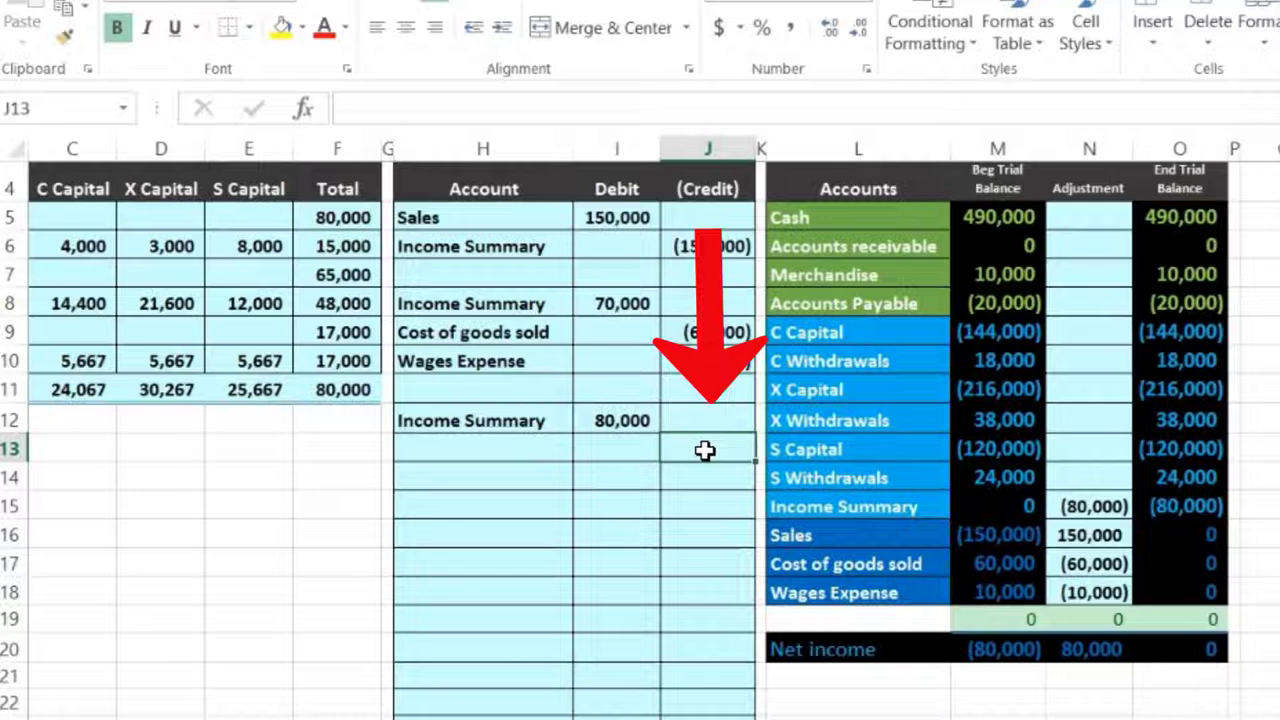
{"action": "left_click", "coordinate": [797, 361]}
{"action": "left_click", "coordinate": [797, 427]}
{"action": "left_click", "coordinate": [808, 472]}
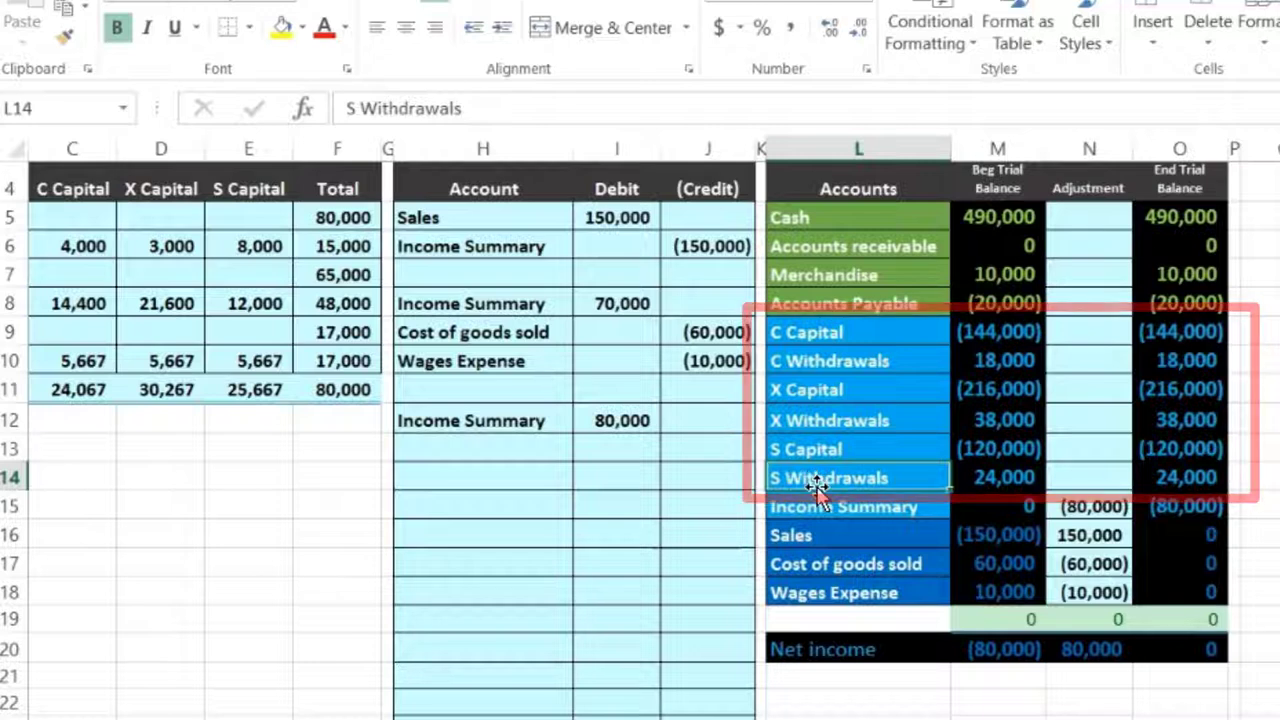
Step: Copy the C Capital account name from the trial balance into H13 as values only
{"action": "left_click", "coordinate": [834, 337]}
{"action": "key", "text": "ctrl+c"}
{"action": "key", "text": "Left"}
{"action": "key", "text": "Left"}
{"action": "key", "text": "Left"}
{"action": "key", "text": "Left"}
{"action": "key", "text": "Down"}
{"action": "key", "text": "Down"}
{"action": "key", "text": "Down"}
{"action": "key", "text": "Down"}
{"action": "key", "text": "ctrl+v"}
Step: Copy the X Capital account name from the trial balance into H14 as values only
{"action": "left_click", "coordinate": [885, 401]}
{"action": "right_click", "coordinate": [886, 390]}
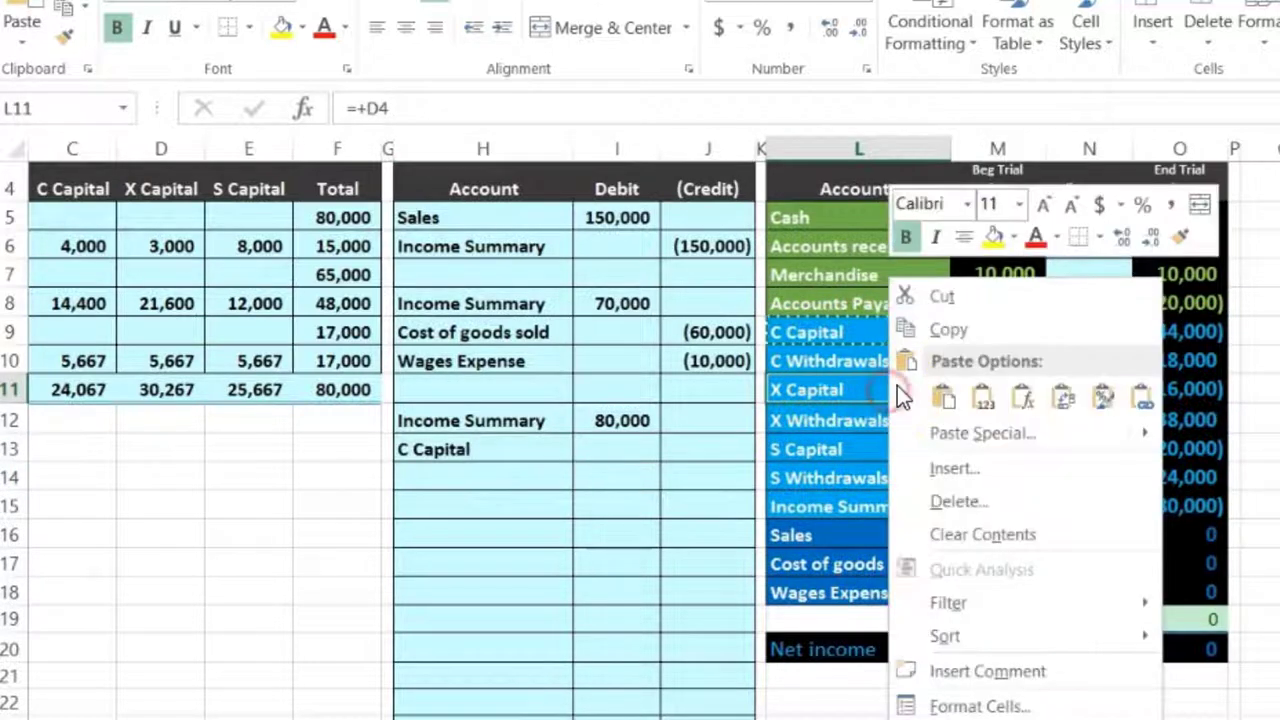
{"action": "left_click", "coordinate": [946, 324]}
{"action": "left_click", "coordinate": [463, 478]}
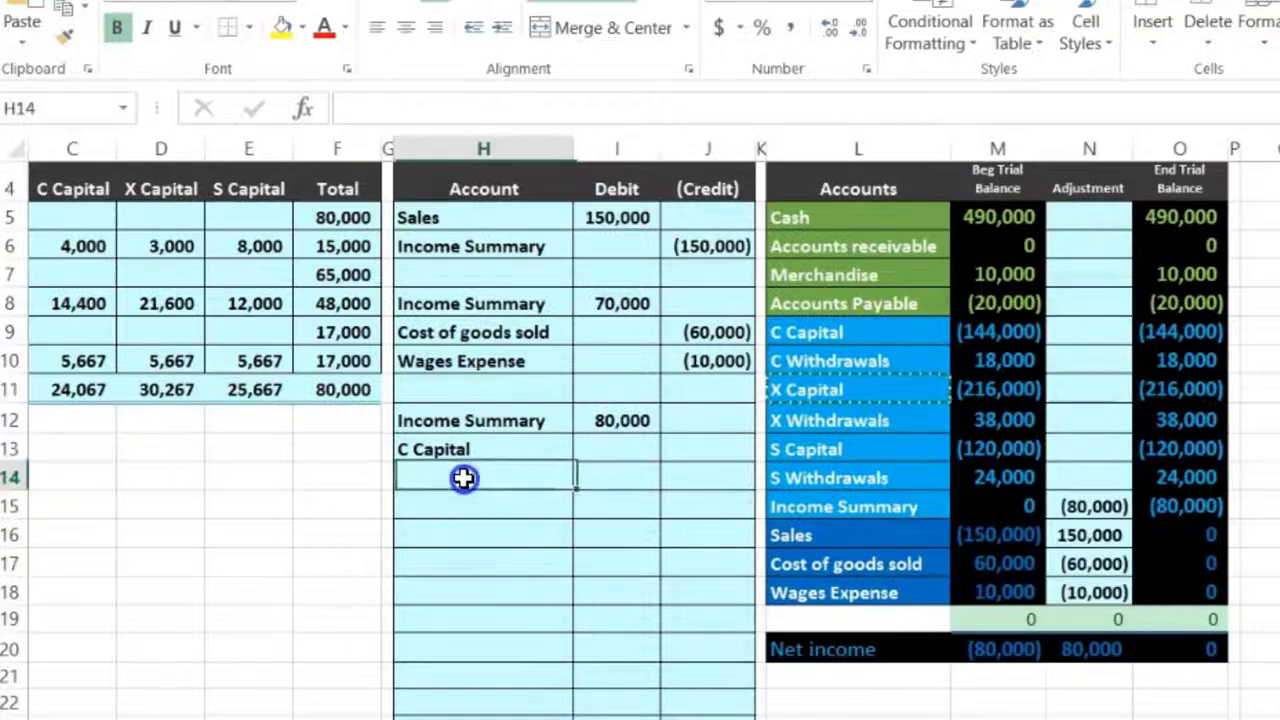
{"action": "right_click", "coordinate": [468, 478]}
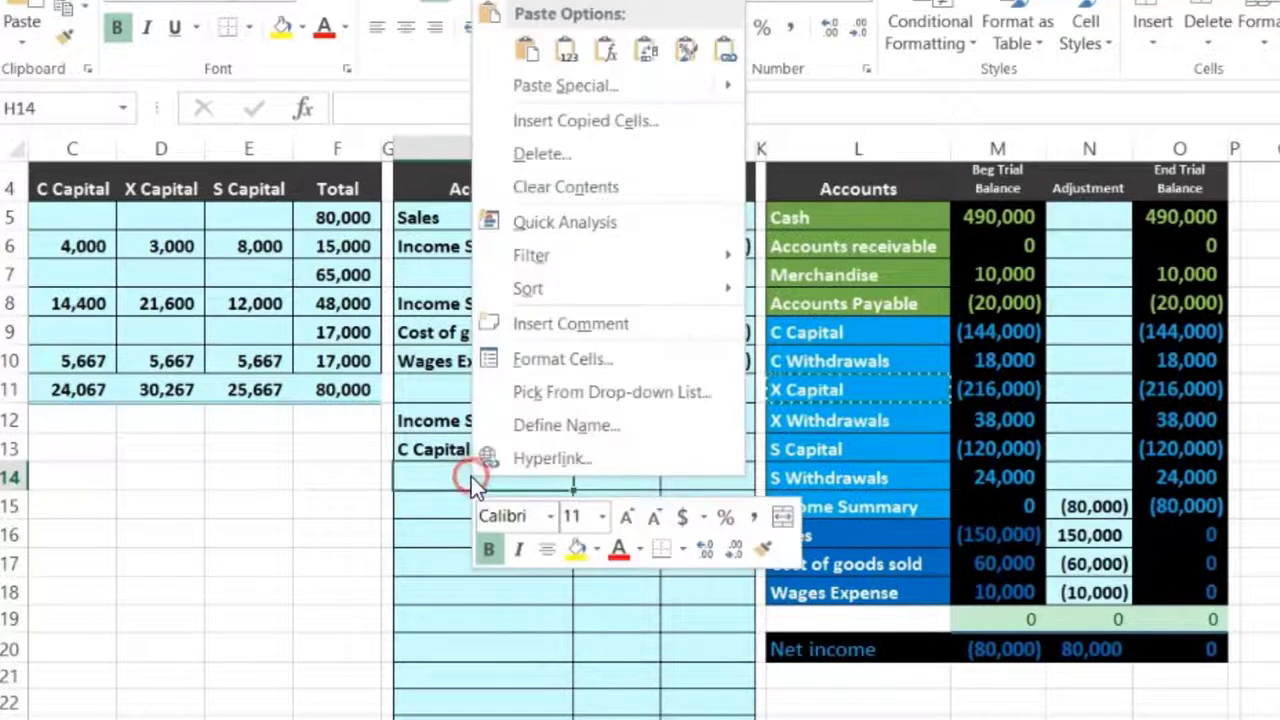
{"action": "left_click", "coordinate": [572, 52]}
Step: Copy the S Capital account name from the trial balance into H15 as values only
{"action": "left_click", "coordinate": [820, 451]}
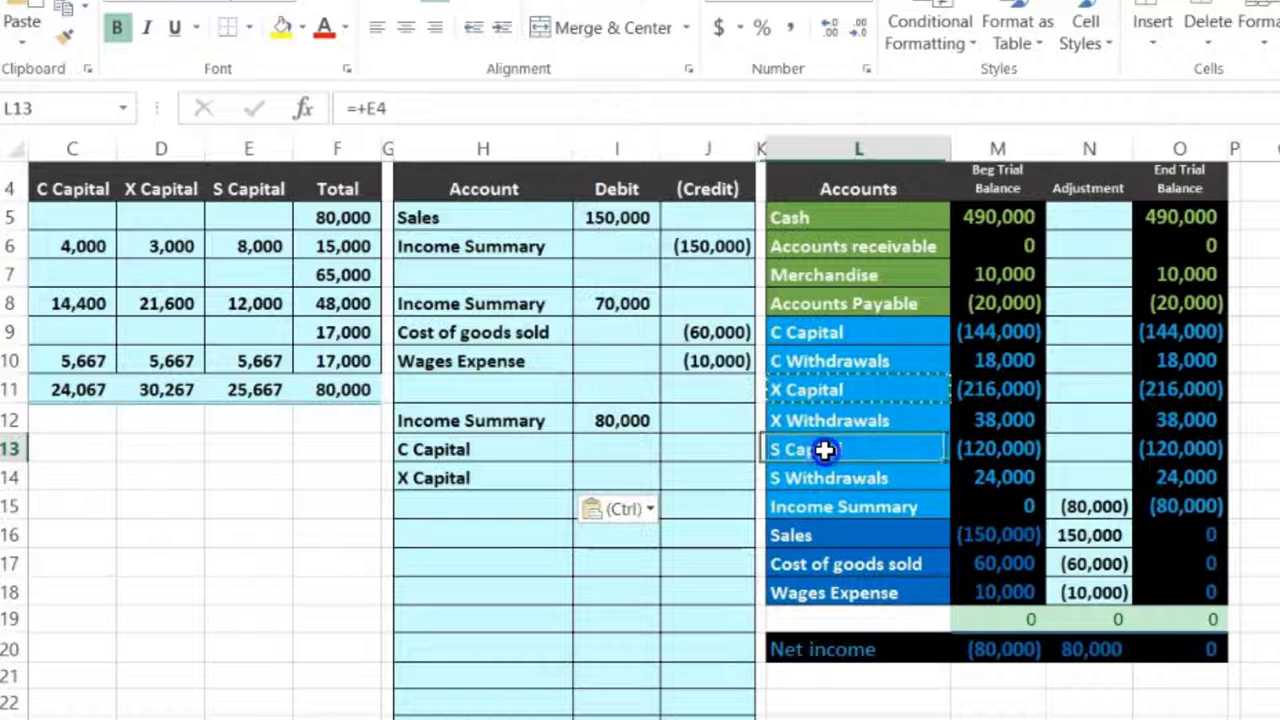
{"action": "right_click", "coordinate": [878, 448]}
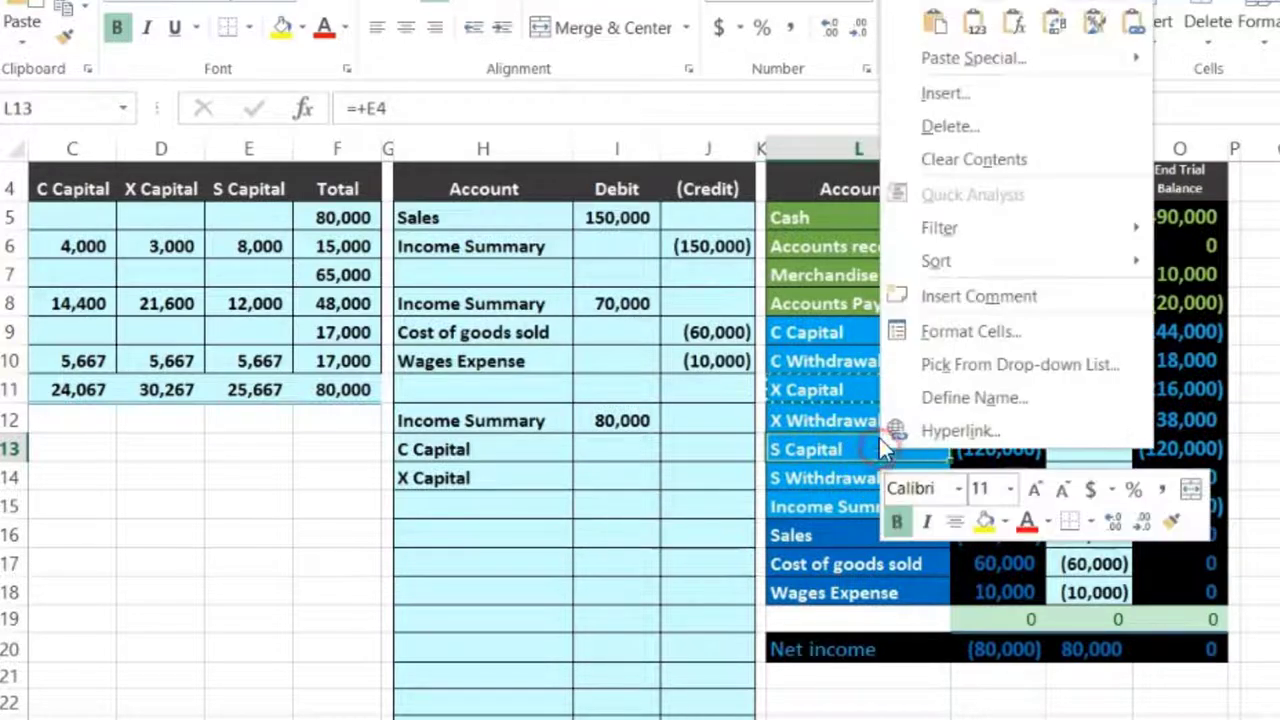
{"action": "left_click", "coordinate": [940, 3]}
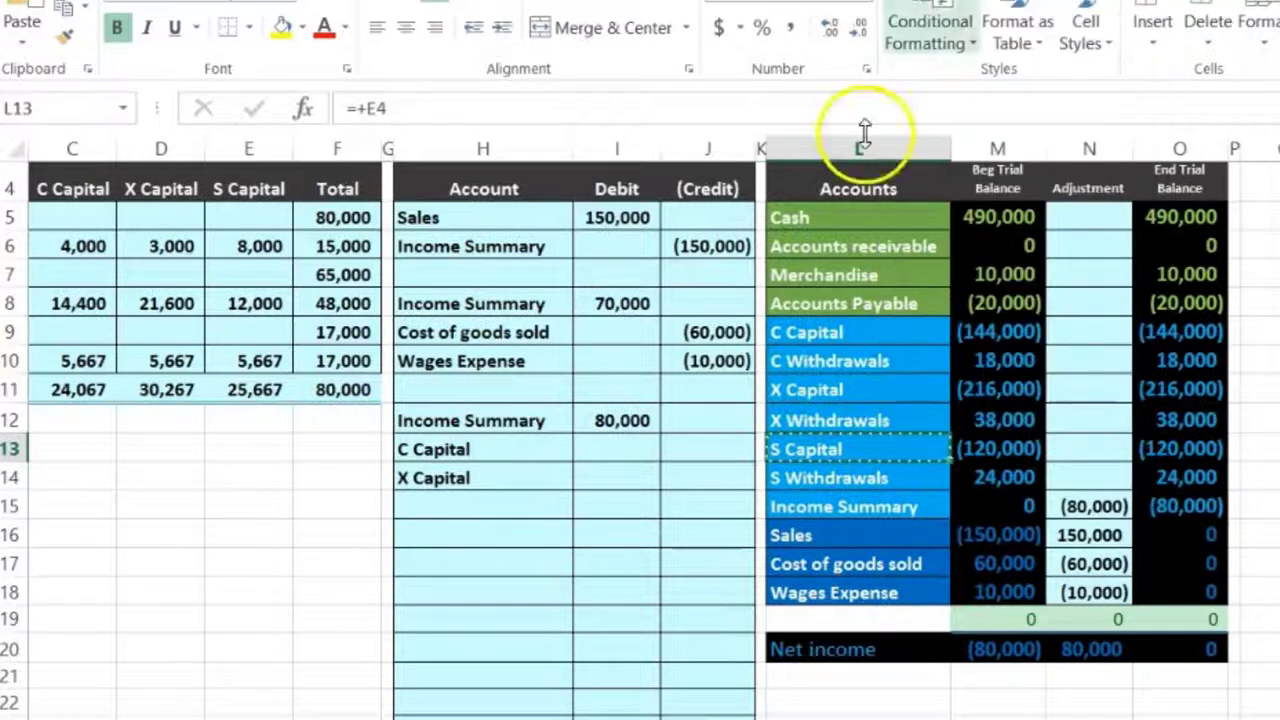
{"action": "left_click", "coordinate": [474, 506]}
{"action": "right_click", "coordinate": [476, 507]}
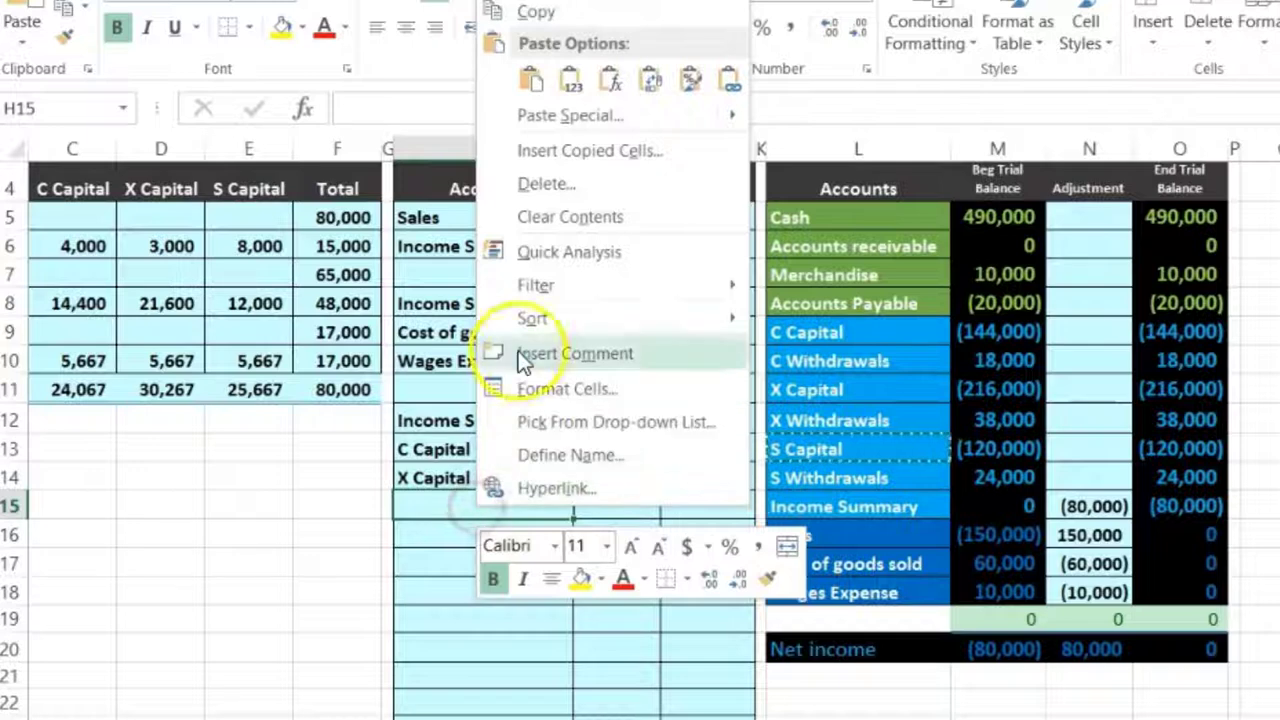
{"action": "left_click", "coordinate": [570, 80]}
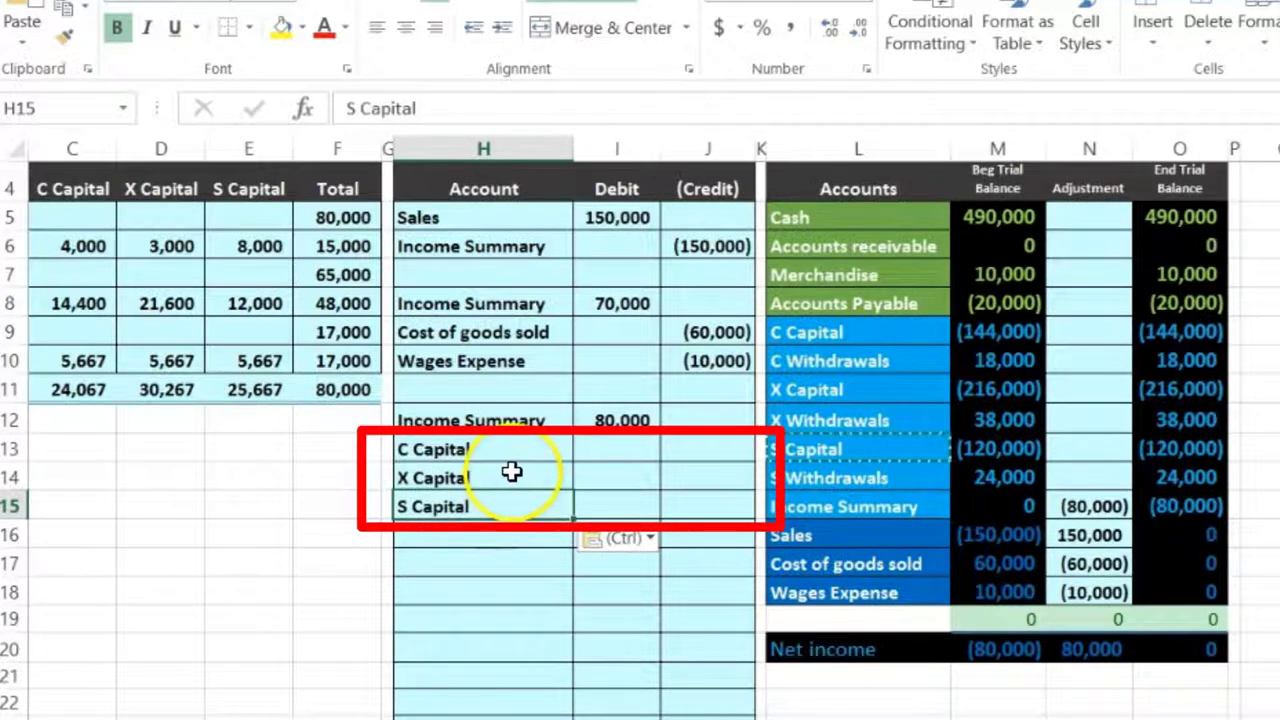
Step: Clear H13:H15 and copy C Capital, X Capital and S Capital together from the trial balance into those cells as values only
{"action": "left_click_drag", "start_coordinate": [514, 452], "coordinate": [512, 502]}
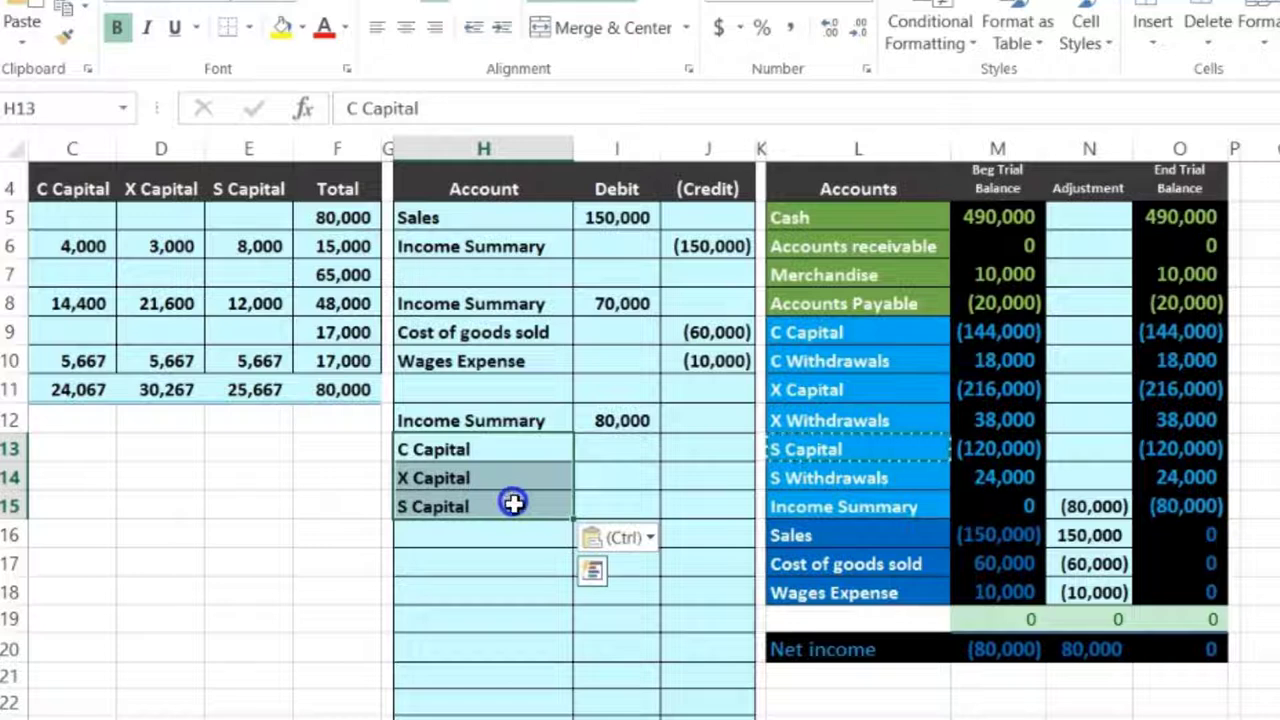
{"action": "key", "text": "Delete"}
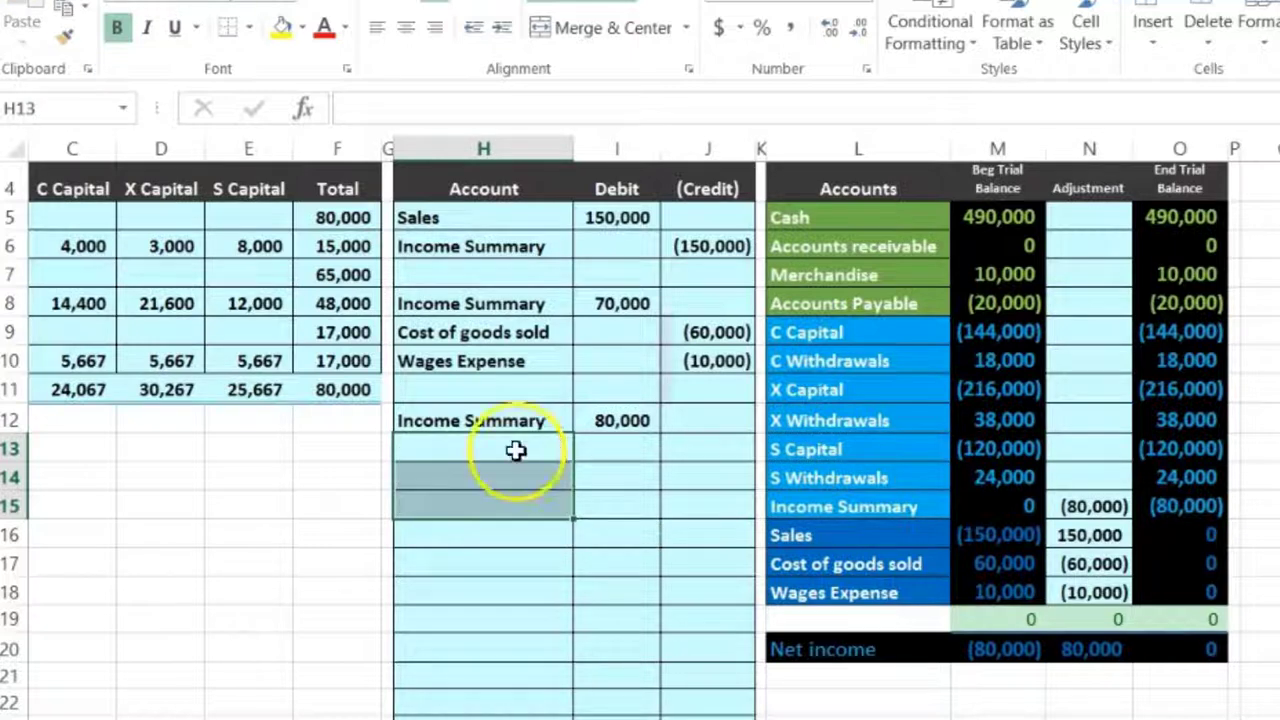
{"action": "left_click", "coordinate": [849, 330]}
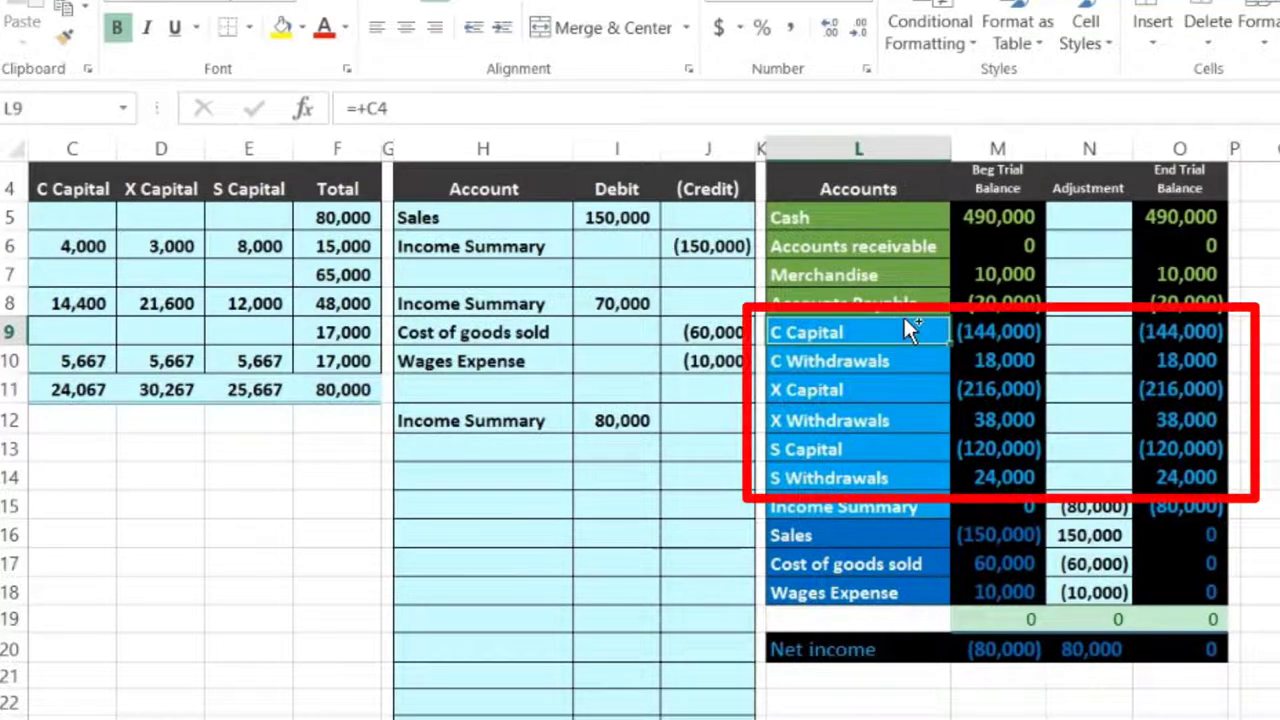
{"action": "left_click", "coordinate": [888, 390]}
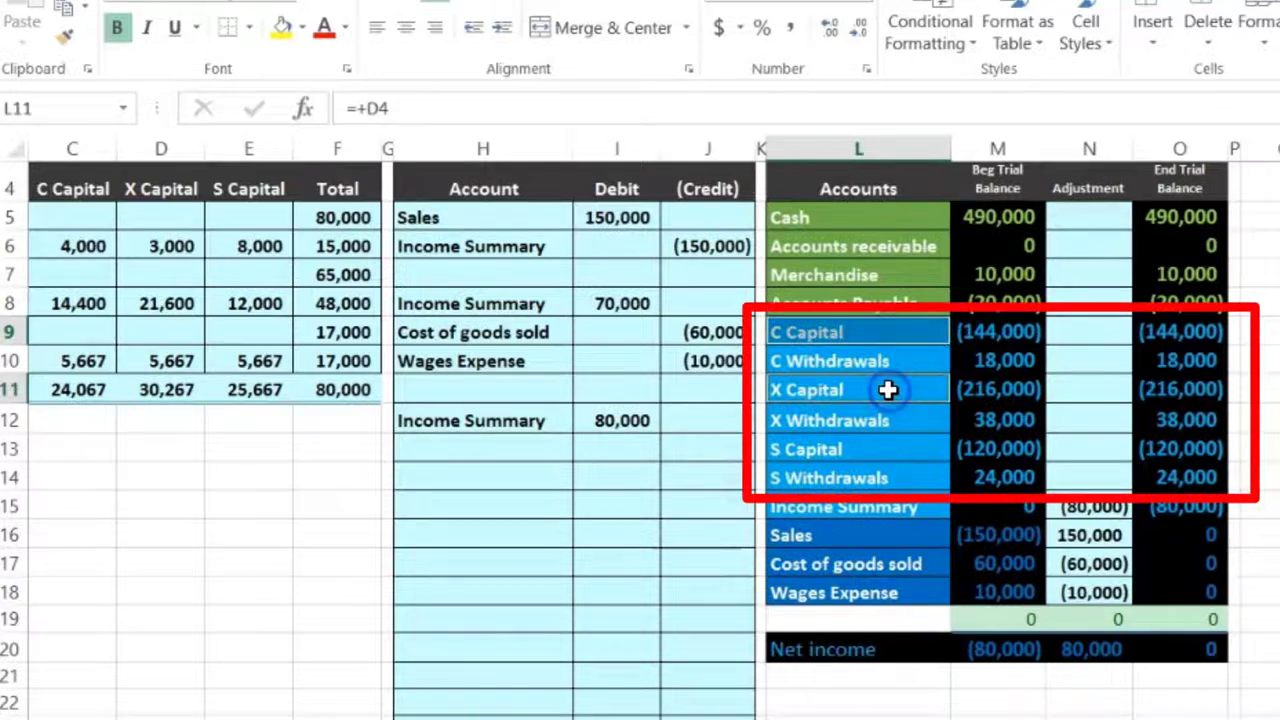
{"action": "left_click", "coordinate": [880, 449]}
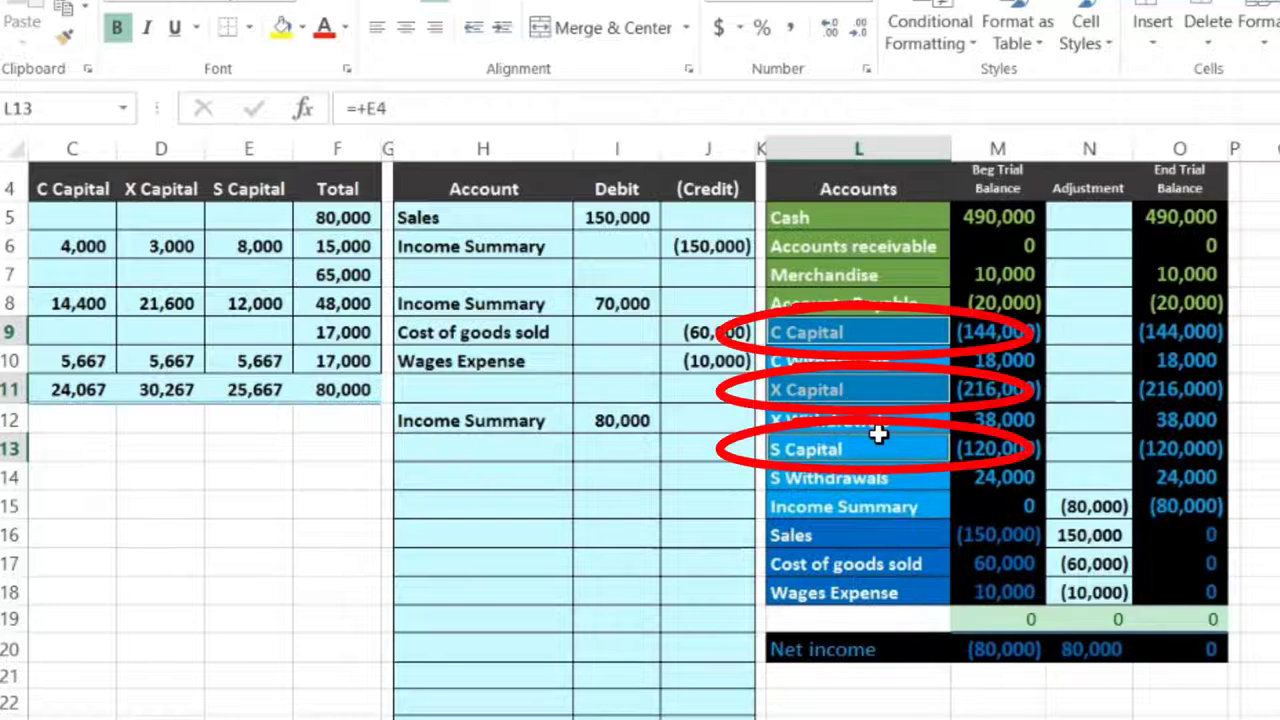
{"action": "left_click", "coordinate": [880, 389]}
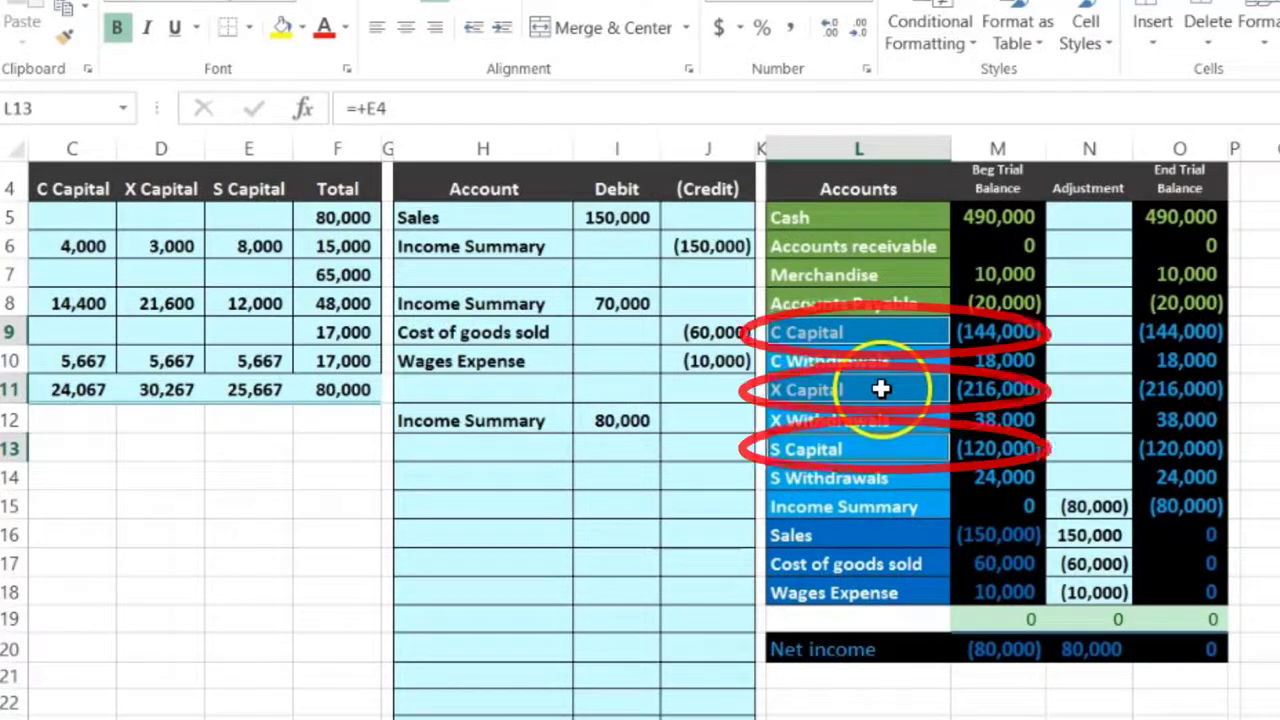
{"action": "right_click", "coordinate": [883, 392]}
{"action": "left_click", "coordinate": [929, 299]}
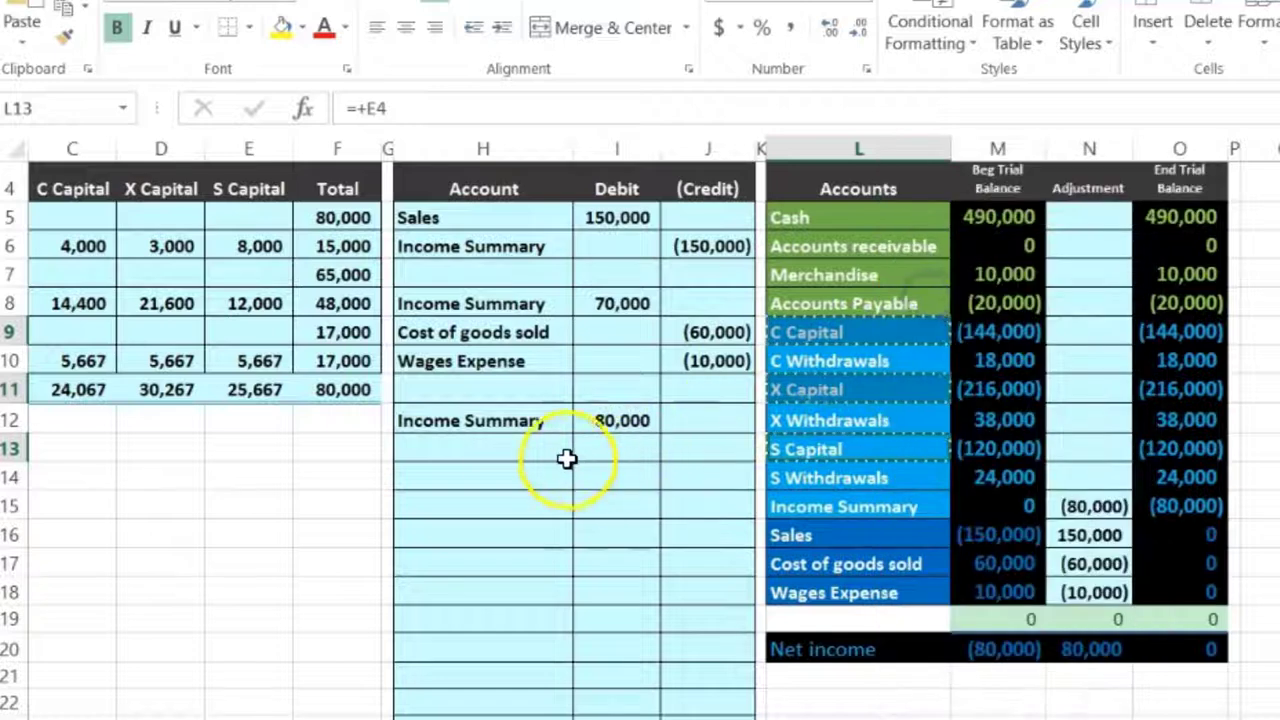
{"action": "left_click", "coordinate": [507, 445]}
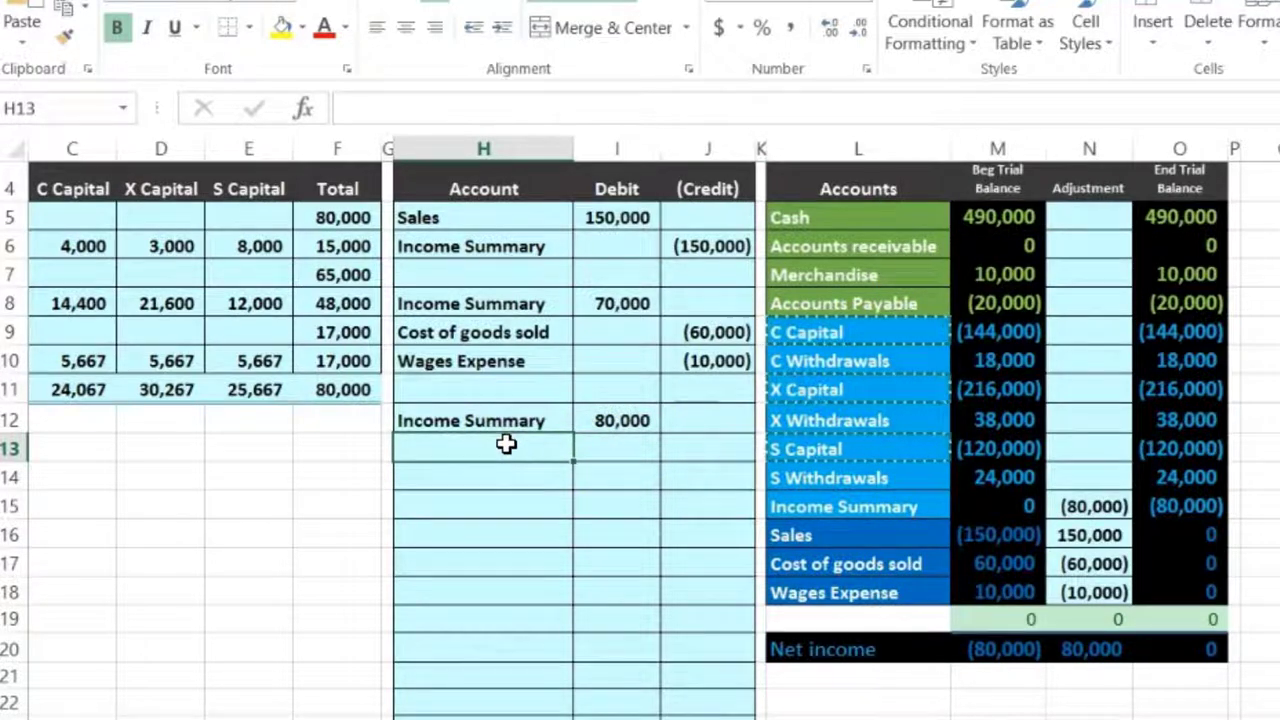
{"action": "right_click", "coordinate": [507, 445]}
{"action": "left_click", "coordinate": [595, 25]}
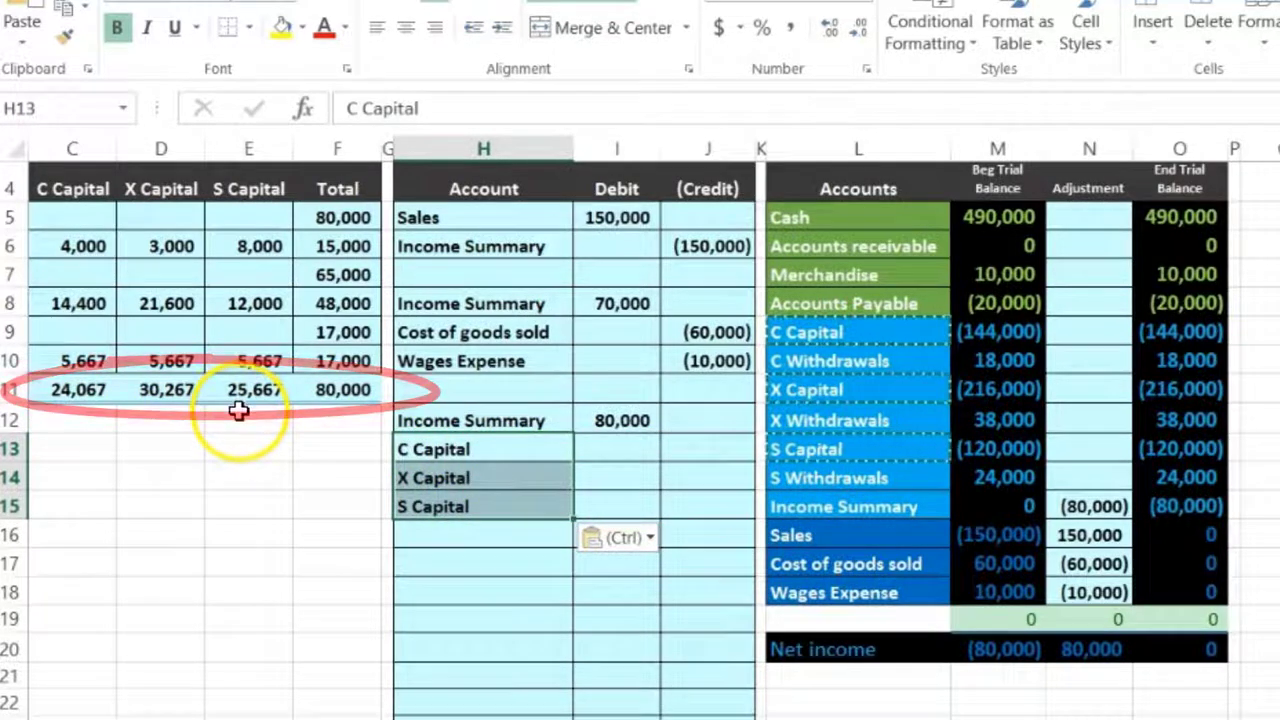
Step: Enter the capital account credits as -24067 in J13, -30267 in J14 and -25667 in J15
{"action": "left_click", "coordinate": [688, 450]}
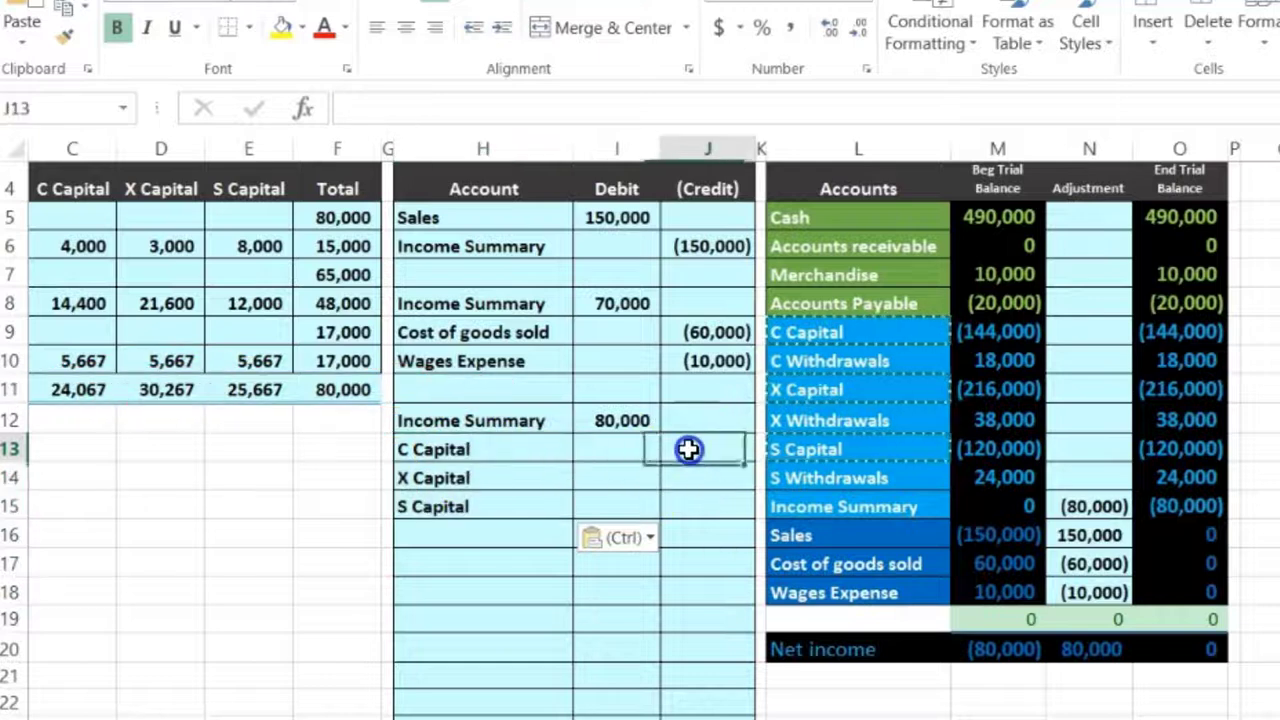
{"action": "type", "text": "-24067"}
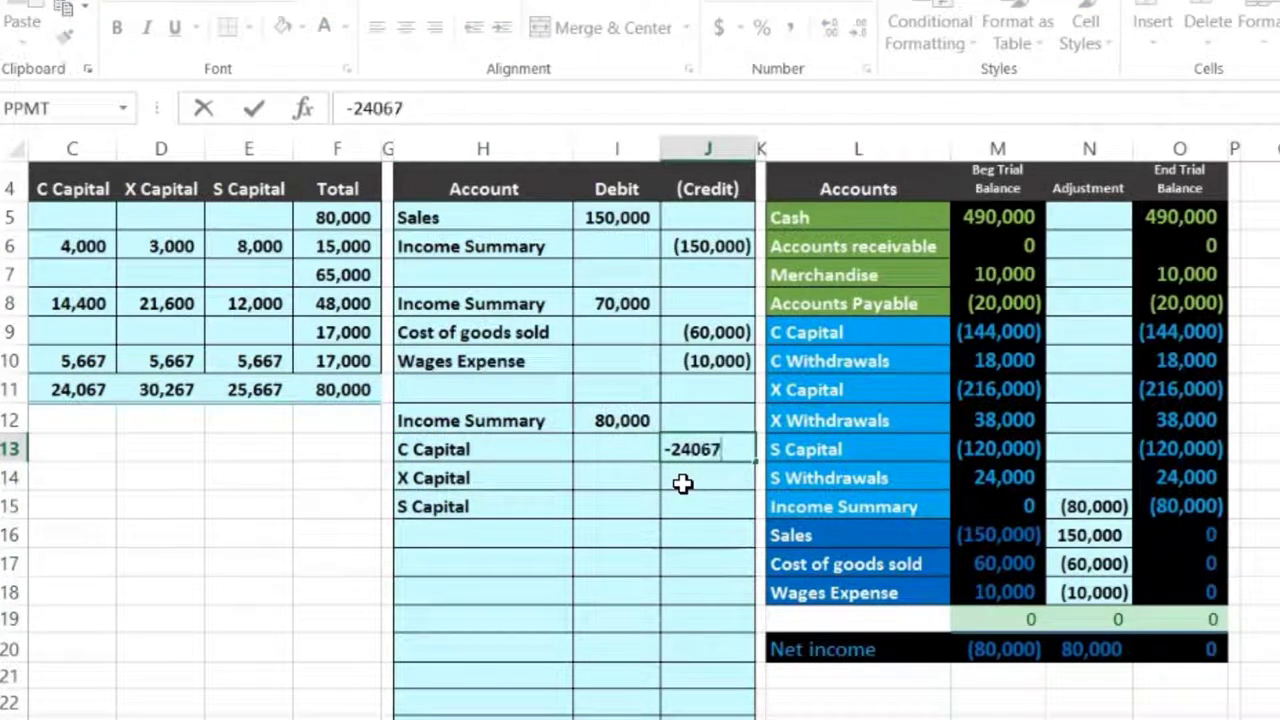
{"action": "key", "text": "Return"}
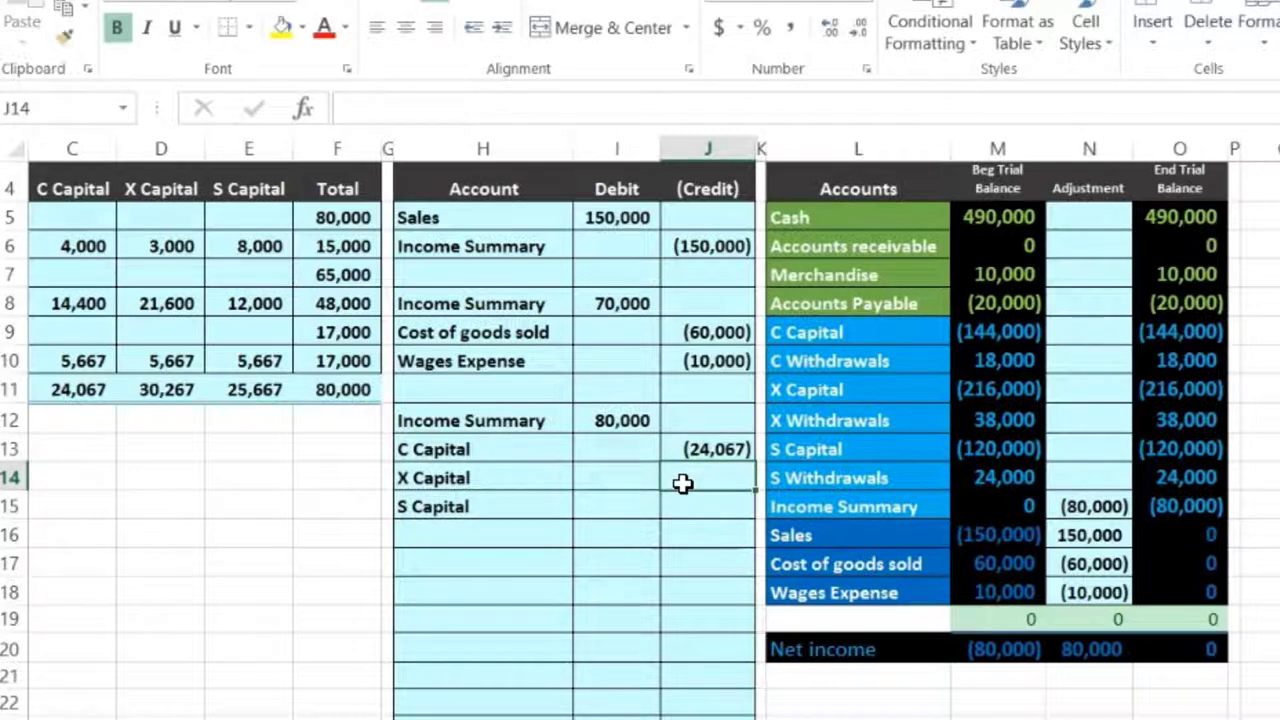
{"action": "type", "text": "-30267"}
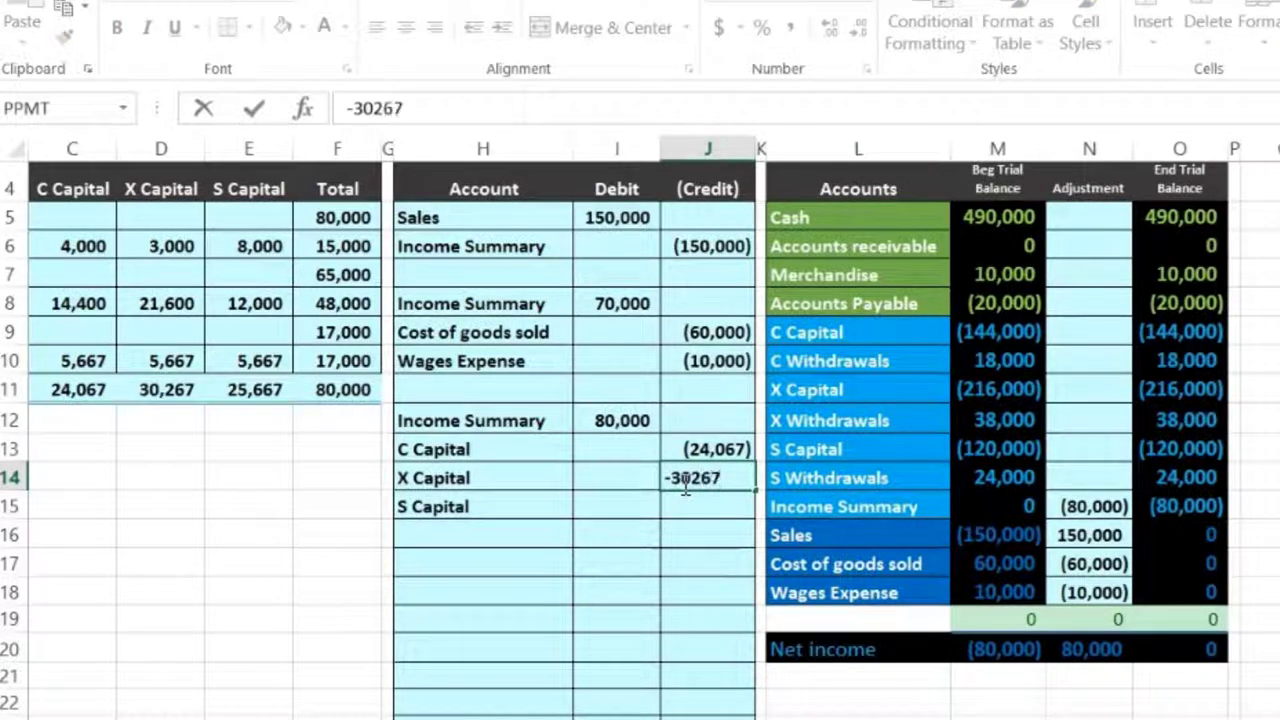
{"action": "key", "text": "Return"}
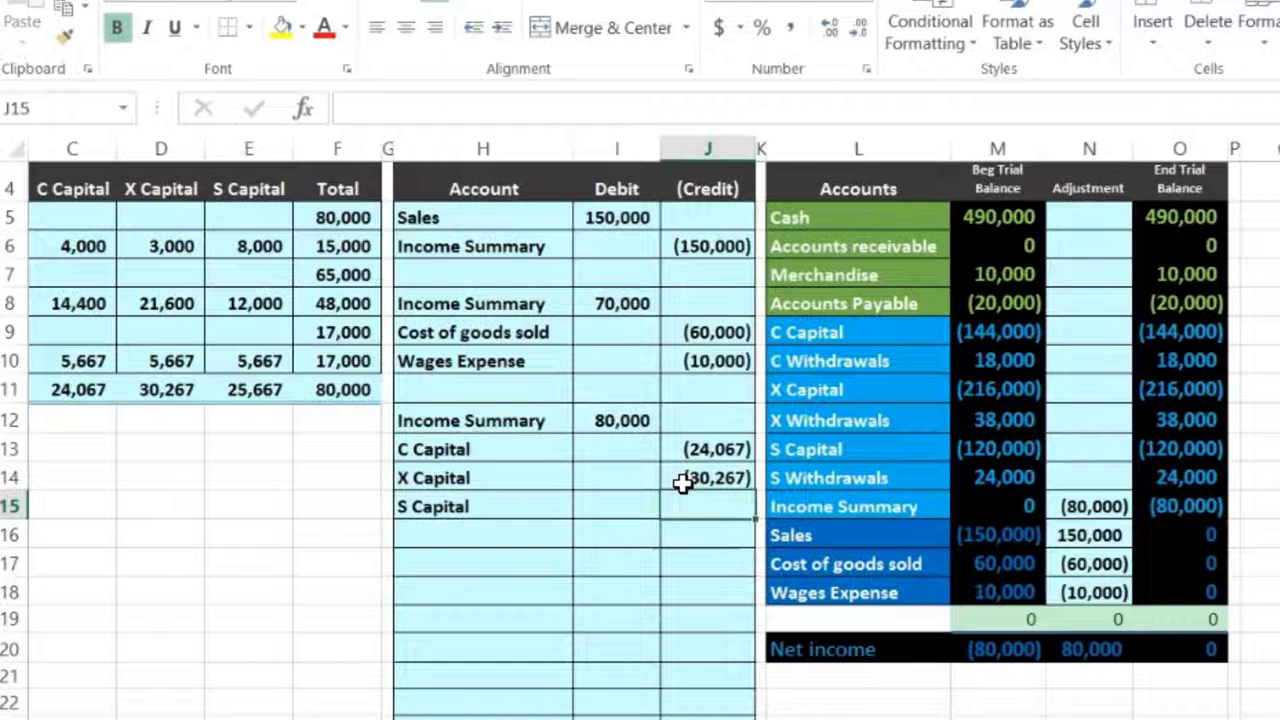
{"action": "type", "text": "-25667"}
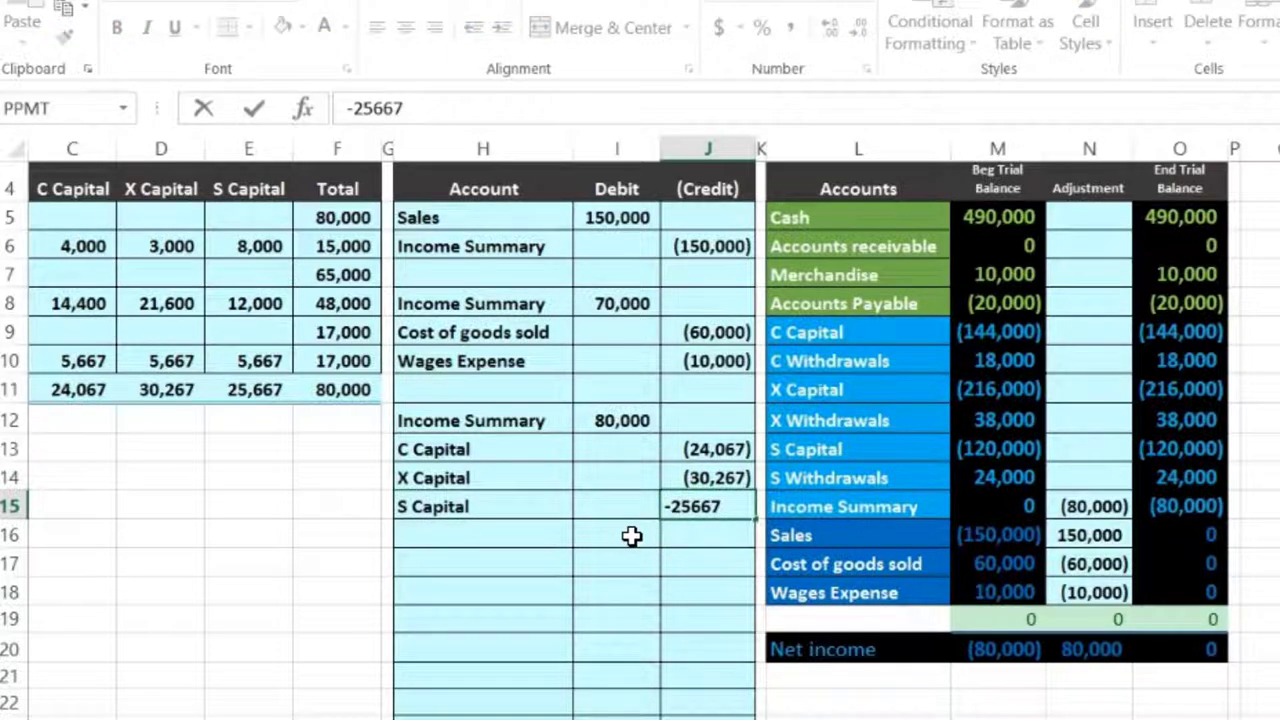
{"action": "key", "text": "Return"}
Step: Check the sum of the entry in I12:J15 and correct the rounding by changing the S Capital credit in J15 to =-25667+1
{"action": "left_click_drag", "start_coordinate": [705, 450], "coordinate": [704, 505]}
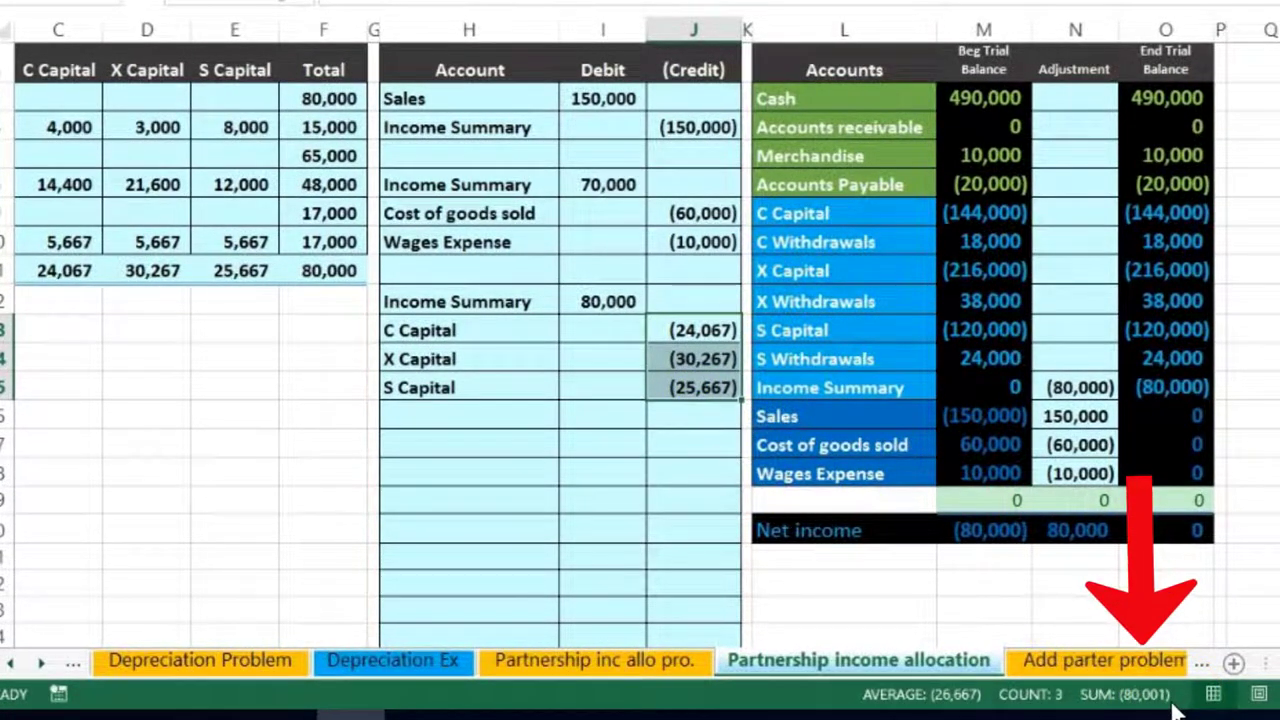
{"action": "left_click_drag", "start_coordinate": [610, 296], "coordinate": [682, 384]}
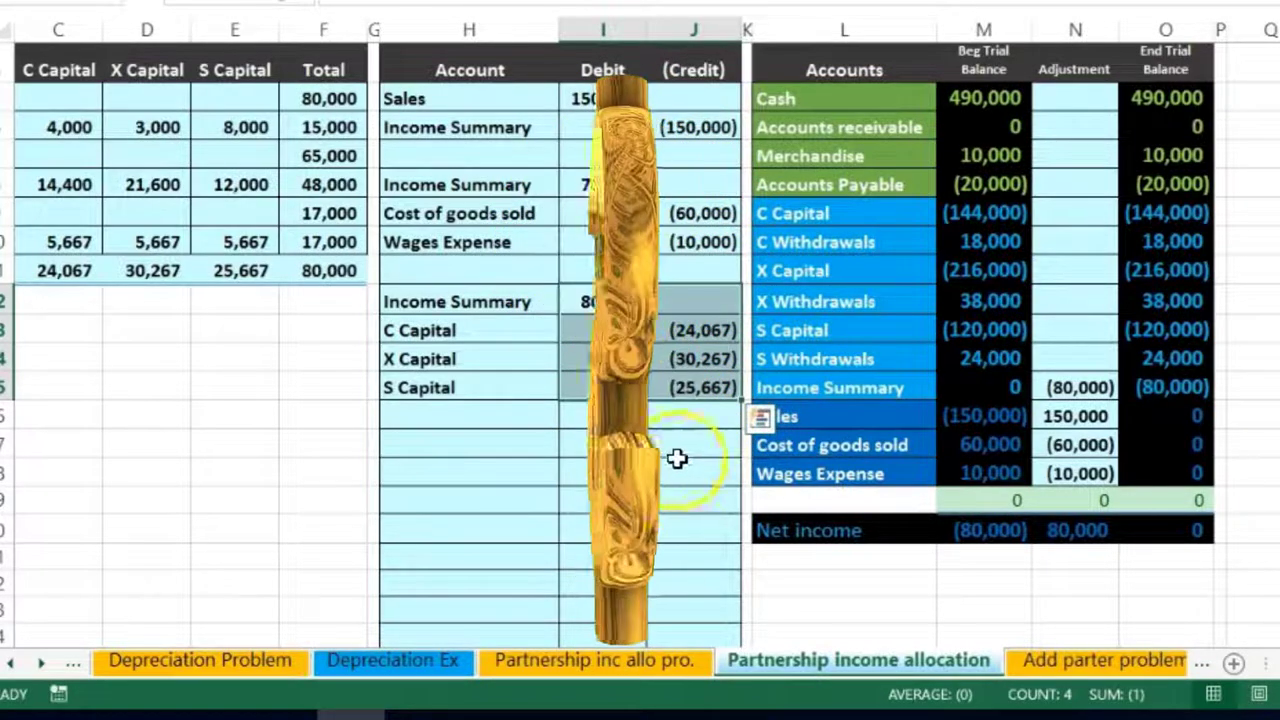
{"action": "left_click", "coordinate": [674, 386]}
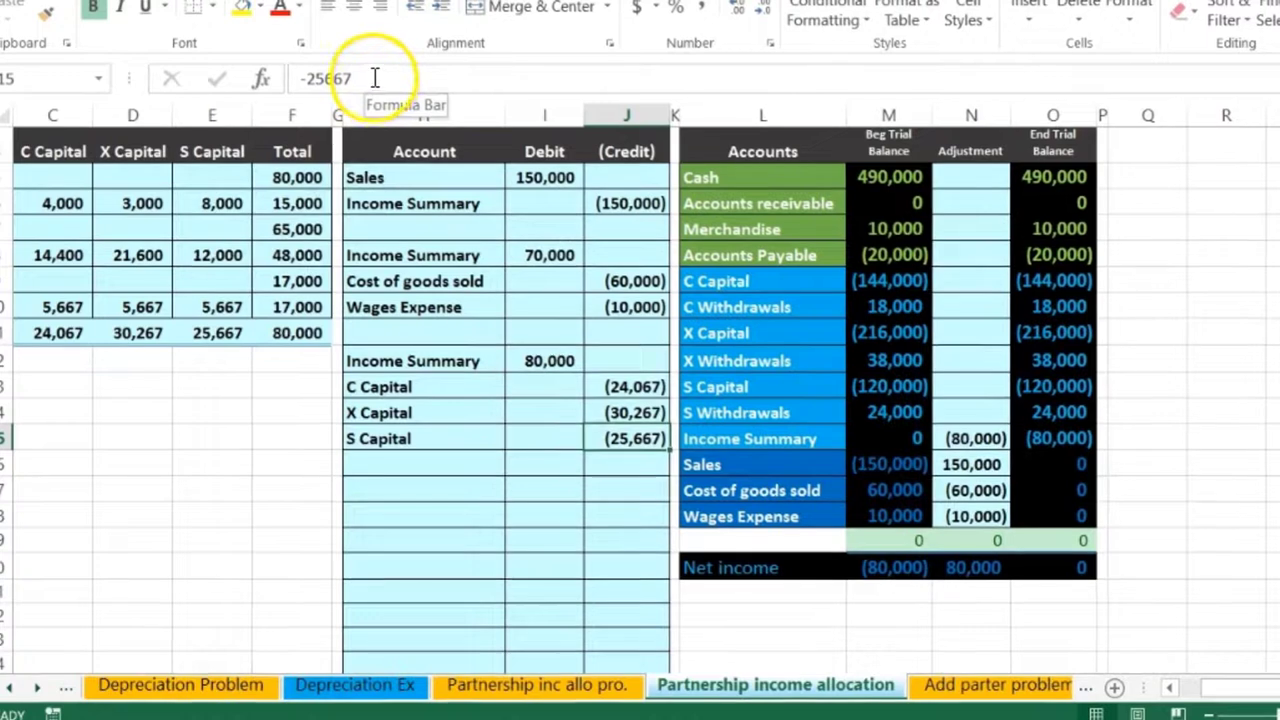
{"action": "left_click", "coordinate": [410, 0]}
{"action": "type", "text": "+1"}
{"action": "key", "text": "Return"}
{"action": "left_click", "coordinate": [508, 492]}
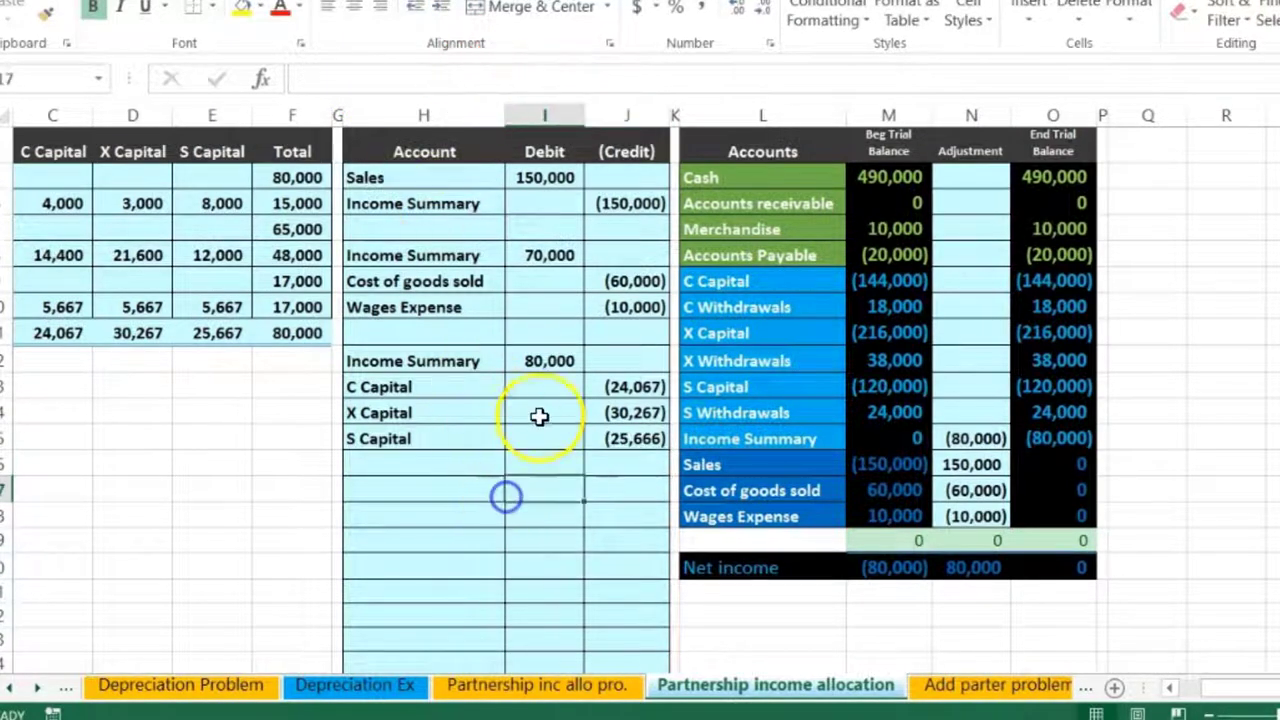
{"action": "left_click_drag", "start_coordinate": [609, 434], "coordinate": [609, 434]}
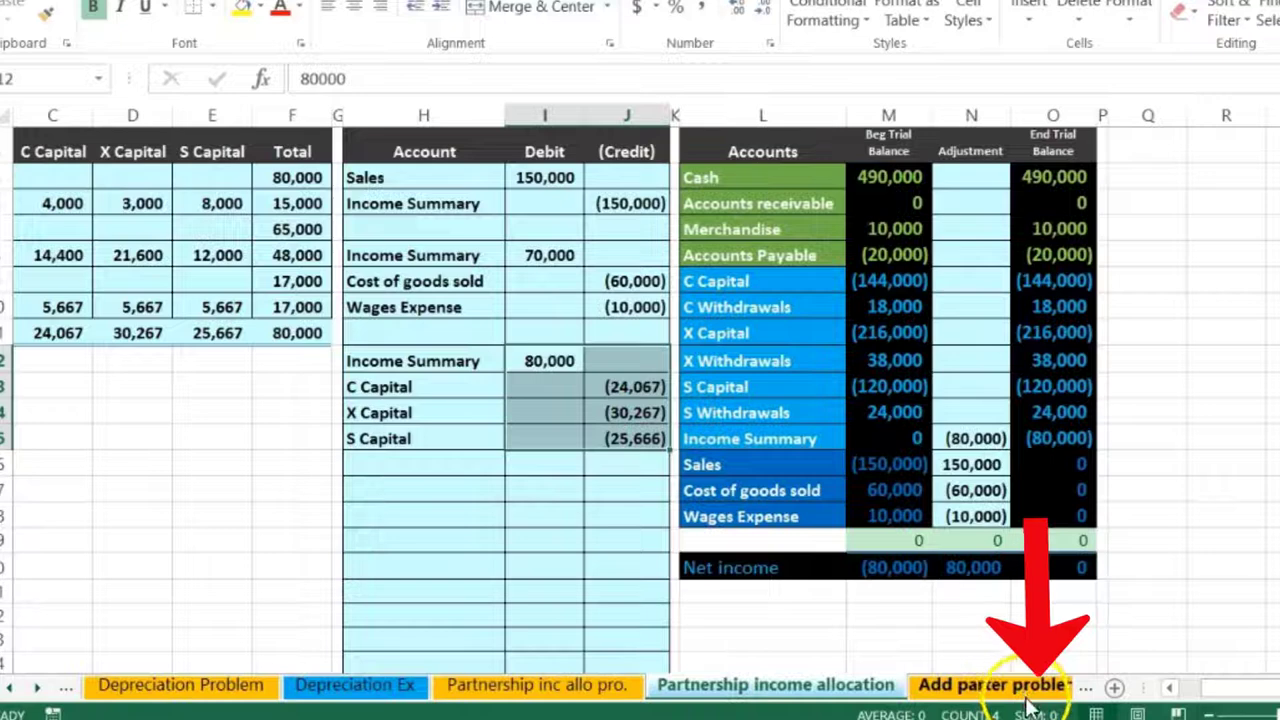
{"action": "left_click", "coordinate": [618, 438]}
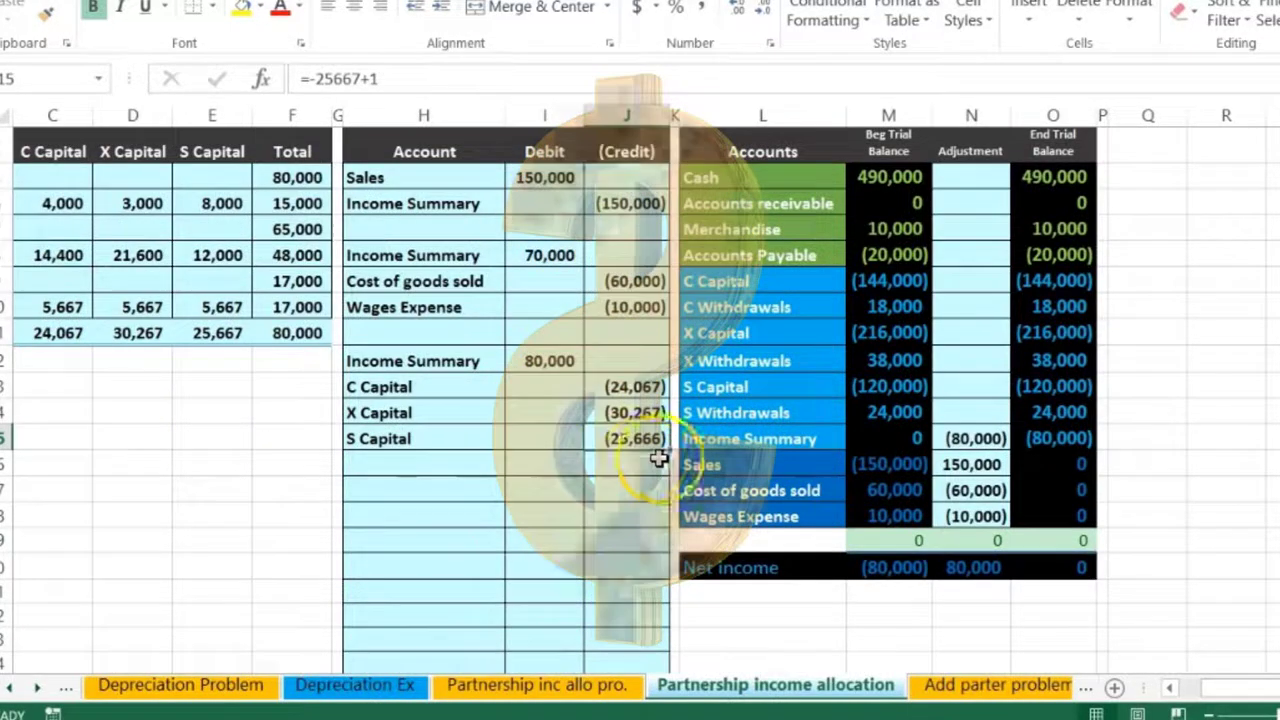
Step: Extend the Income Summary adjustment formula in N15 with the debit in I12, making it =J6+I8+I12
{"action": "left_click", "coordinate": [968, 435]}
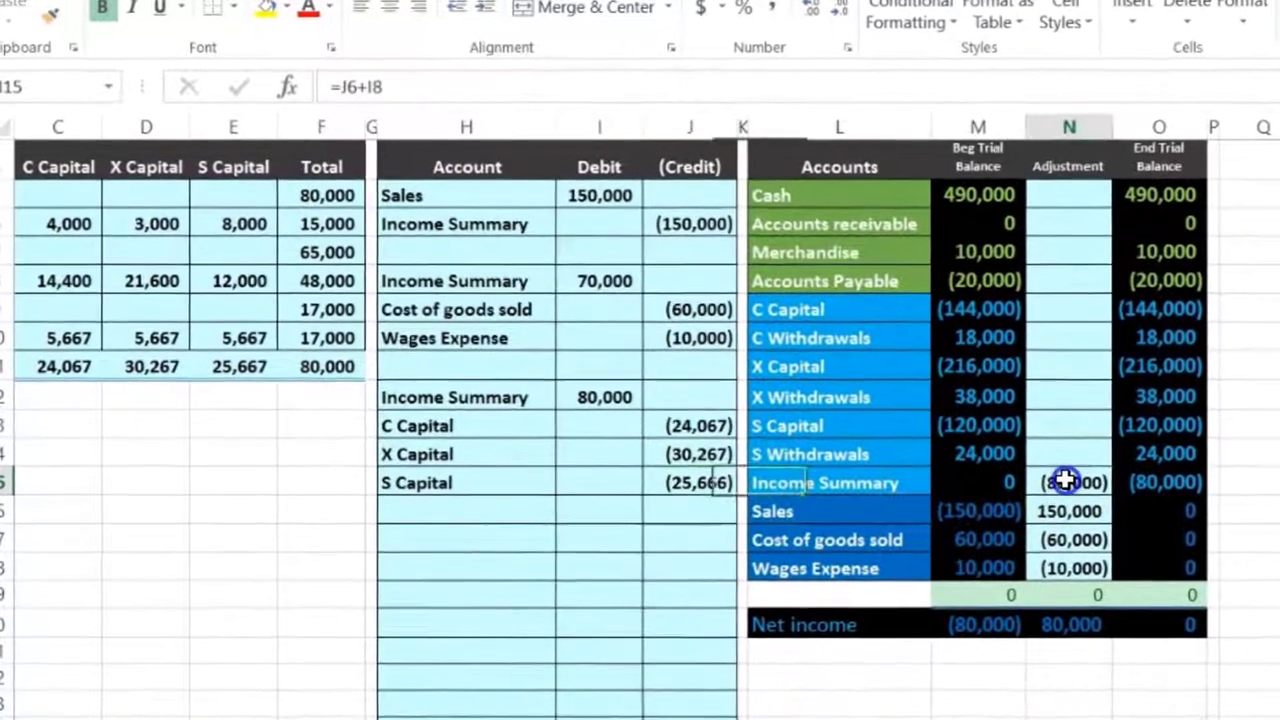
{"action": "double_click", "coordinate": [1066, 481]}
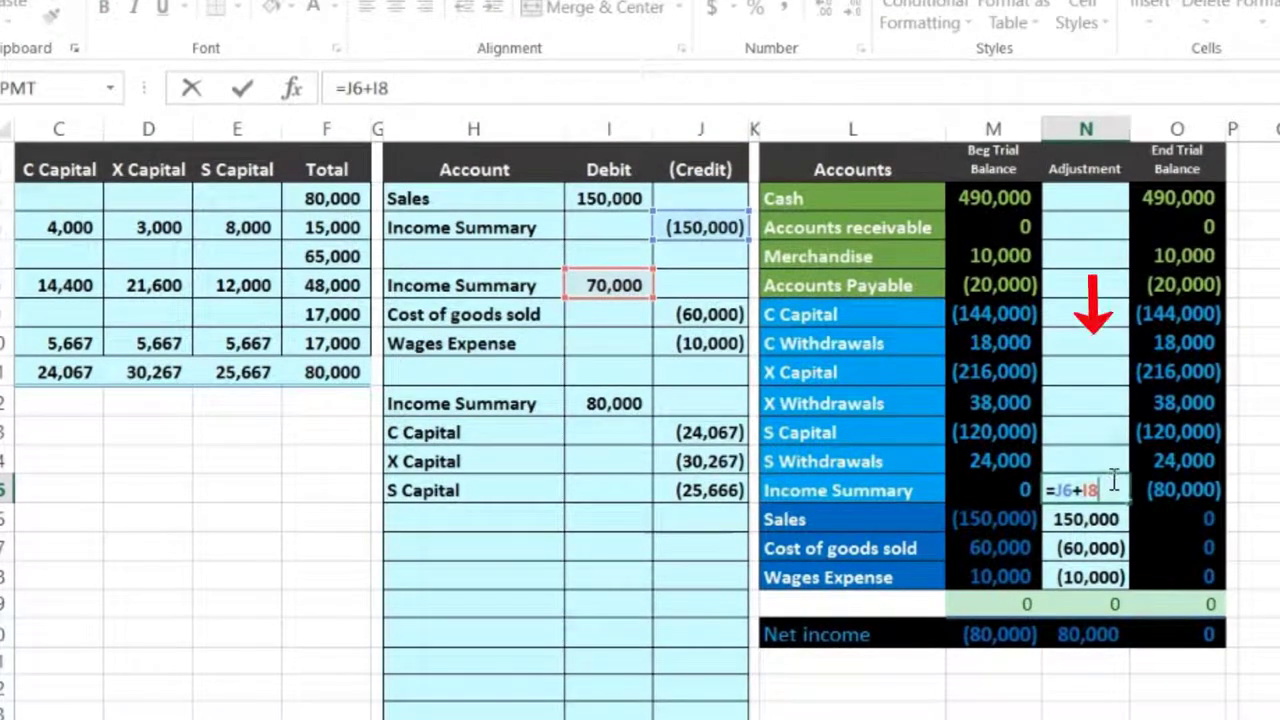
{"action": "type", "text": "+"}
{"action": "left_click", "coordinate": [651, 415]}
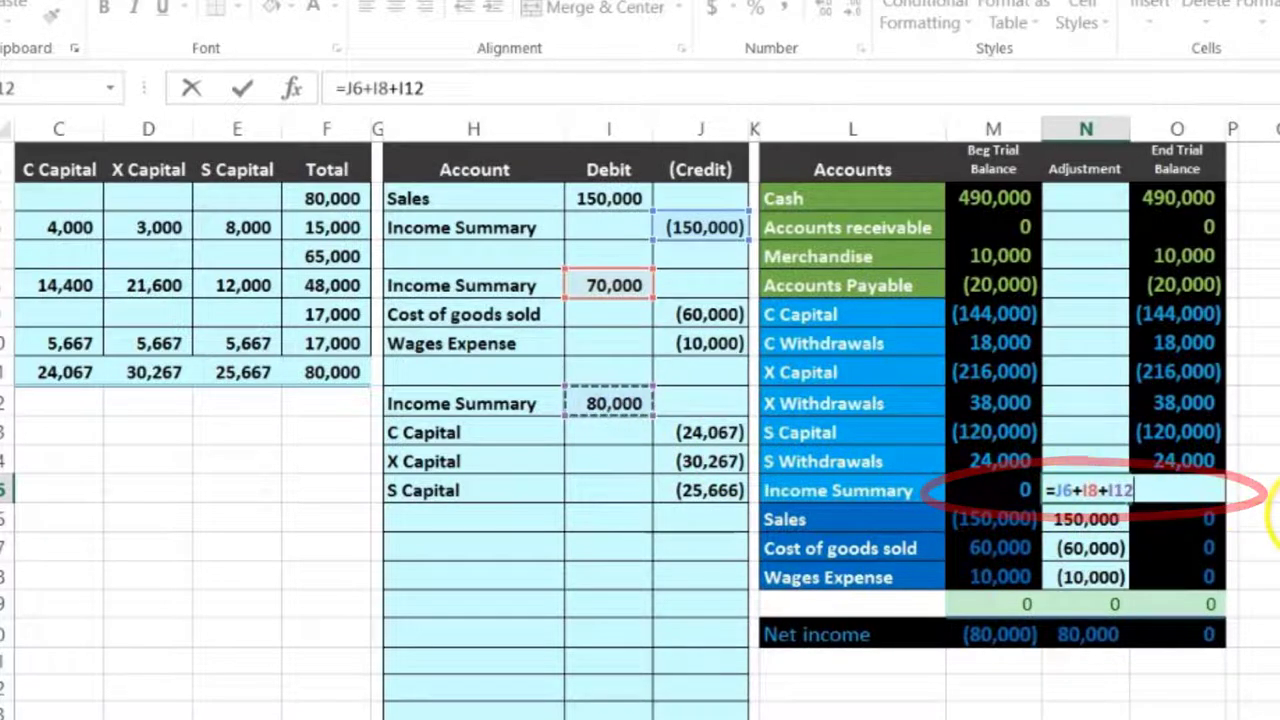
{"action": "key", "text": "Return"}
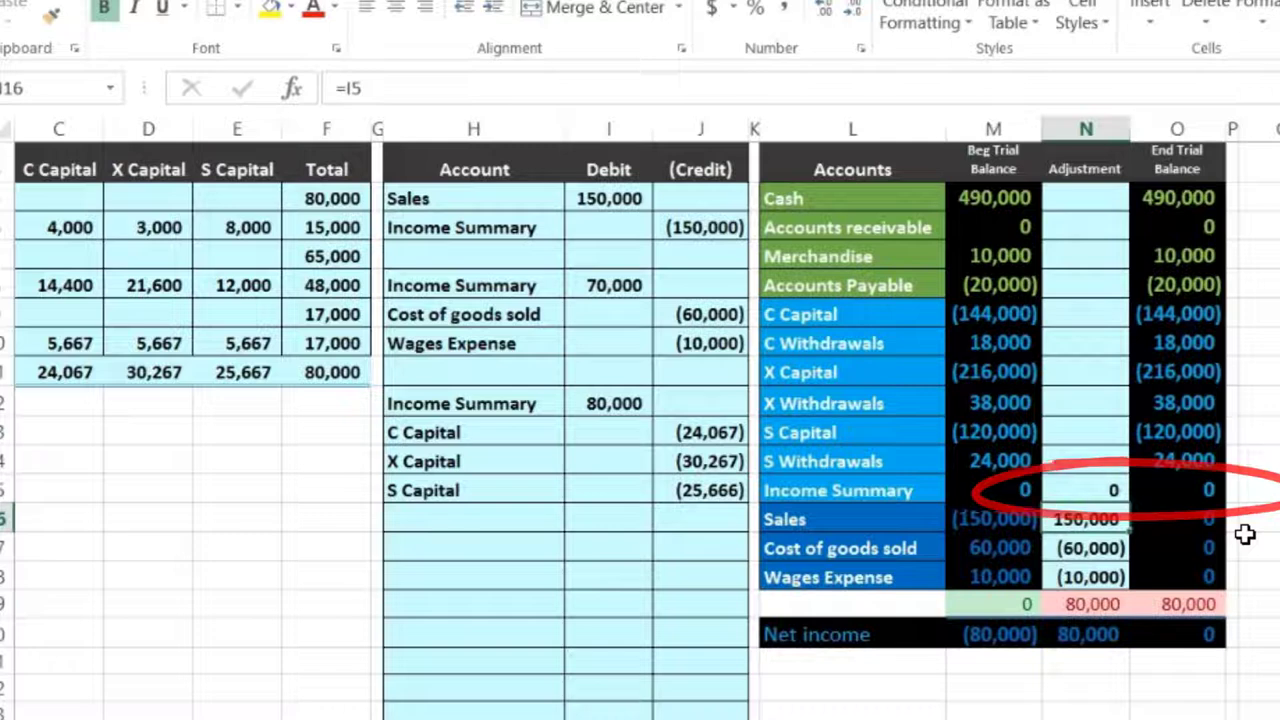
Step: Post the C Capital credit to its adjustment cell N9 with the formula =J13
{"action": "left_click", "coordinate": [1083, 343]}
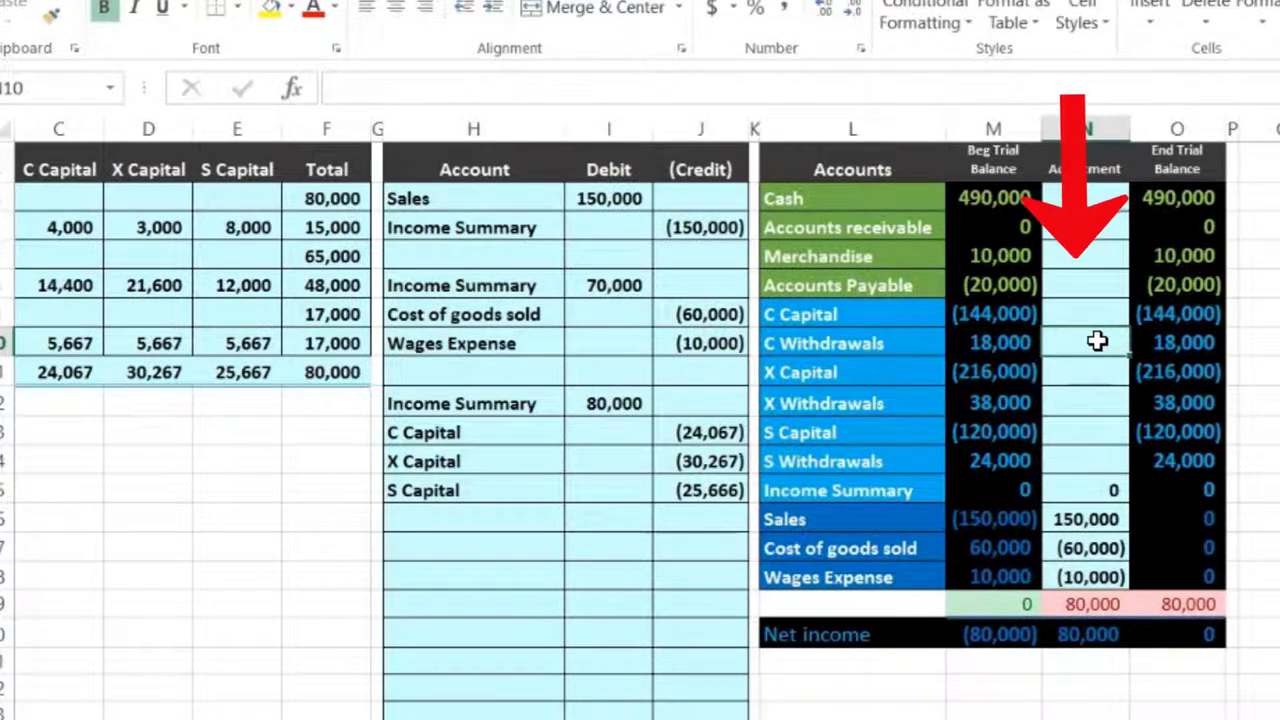
{"action": "left_click", "coordinate": [1082, 306]}
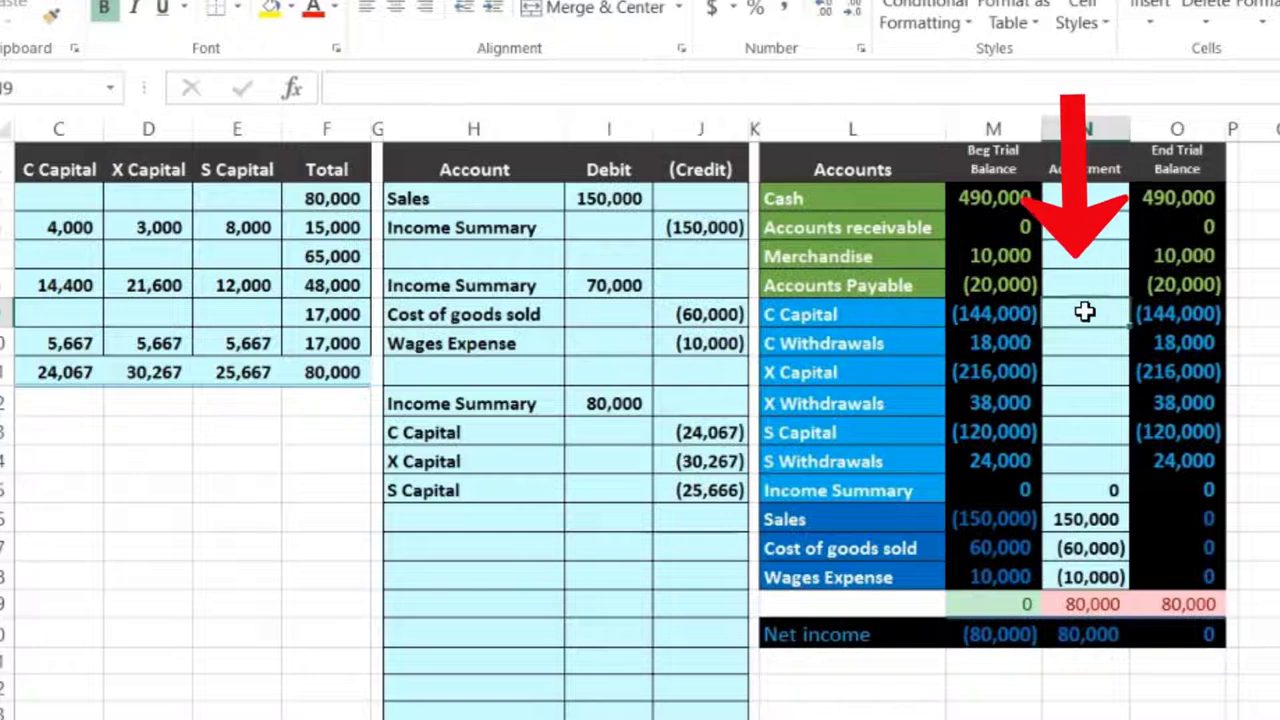
{"action": "type", "text": "="}
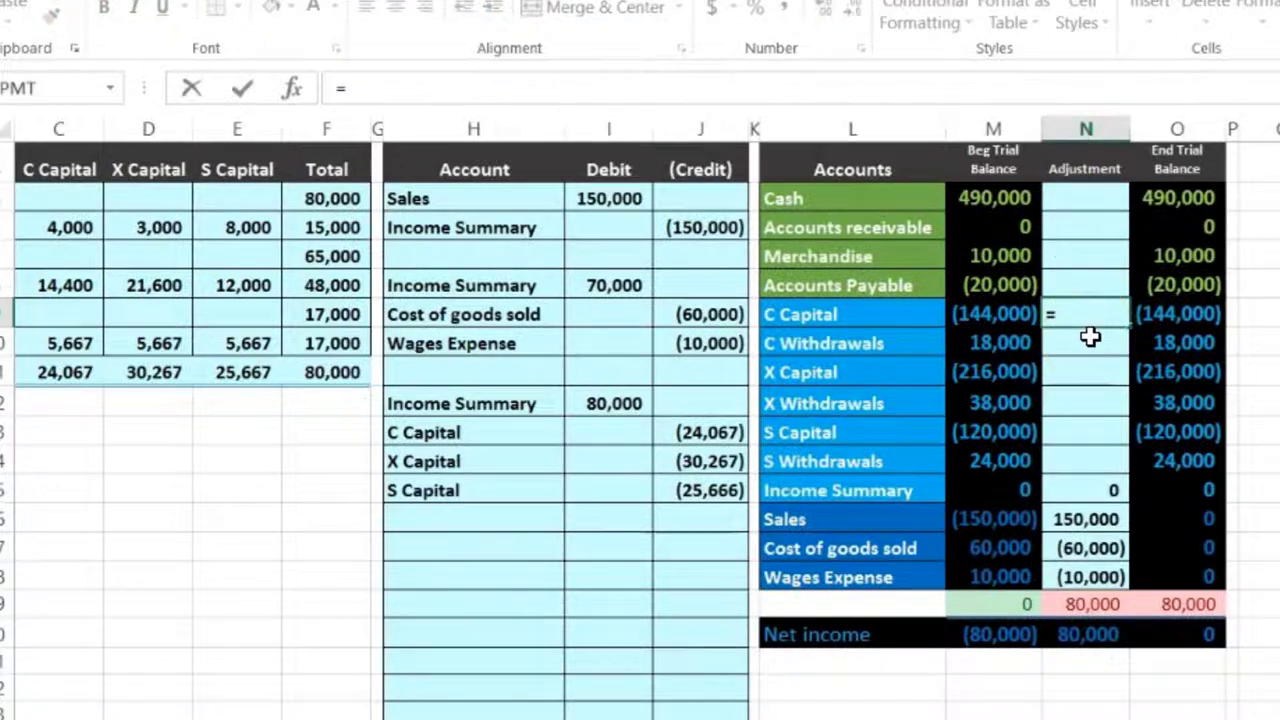
{"action": "left_click", "coordinate": [728, 434]}
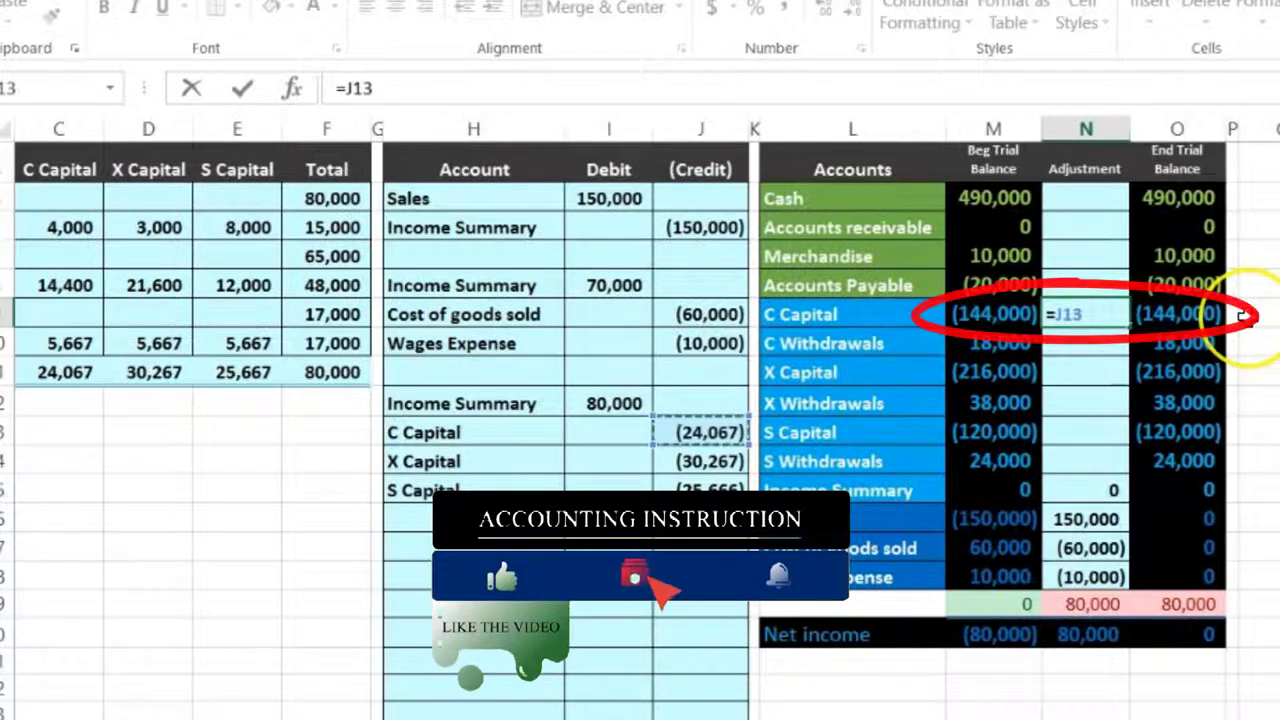
{"action": "key", "text": "Return"}
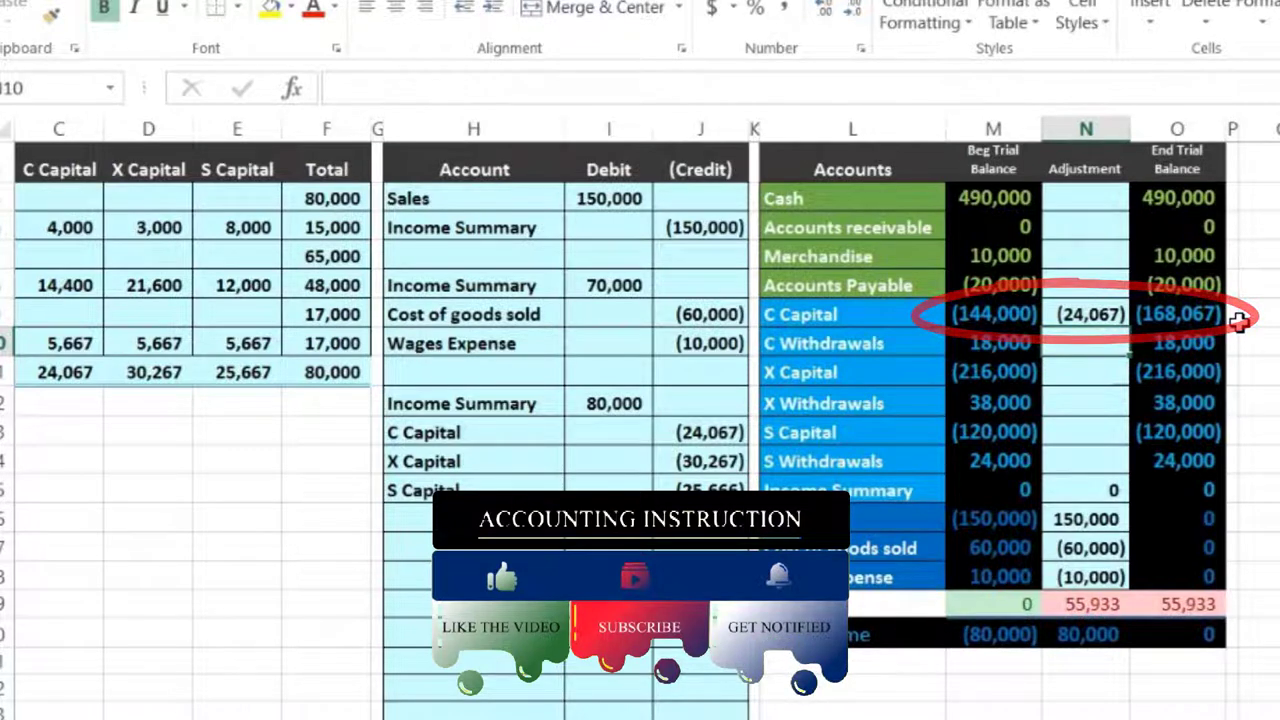
Step: Post the X Capital and S Capital credits to adjustment cells N11 and N13 with the formulas =J14 and =J15
{"action": "key", "text": "Down"}
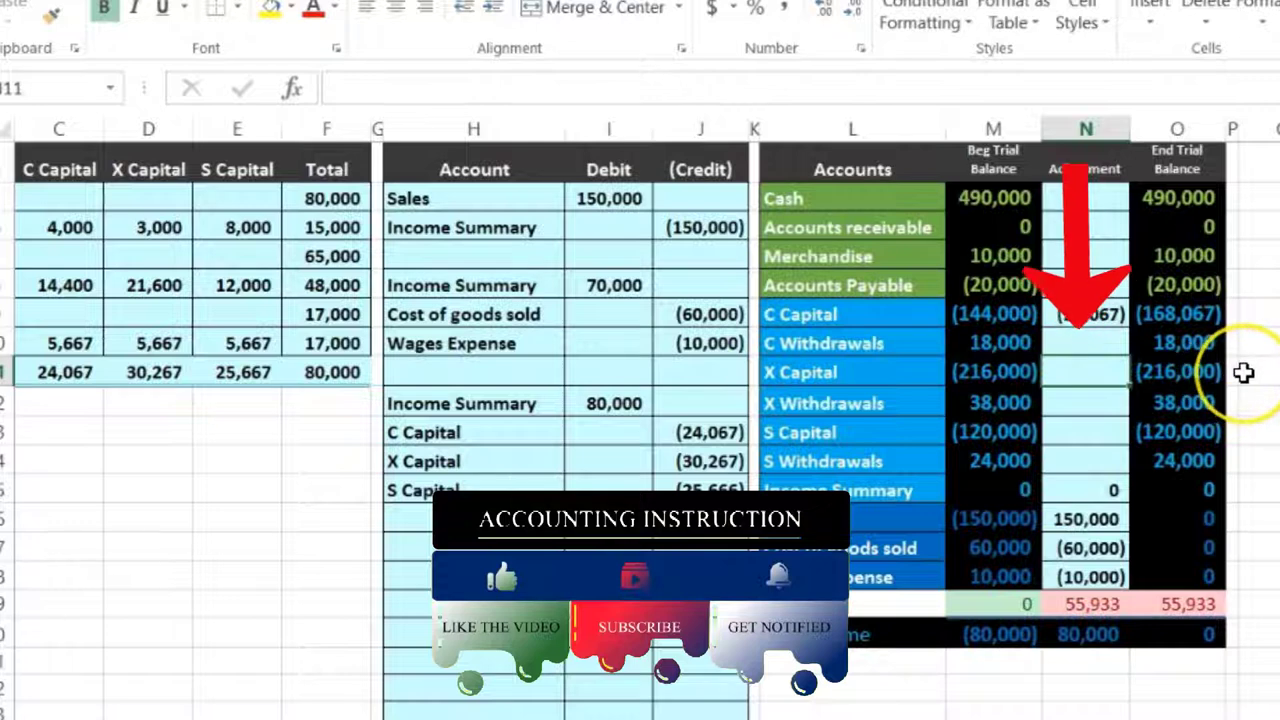
{"action": "type", "text": "="}
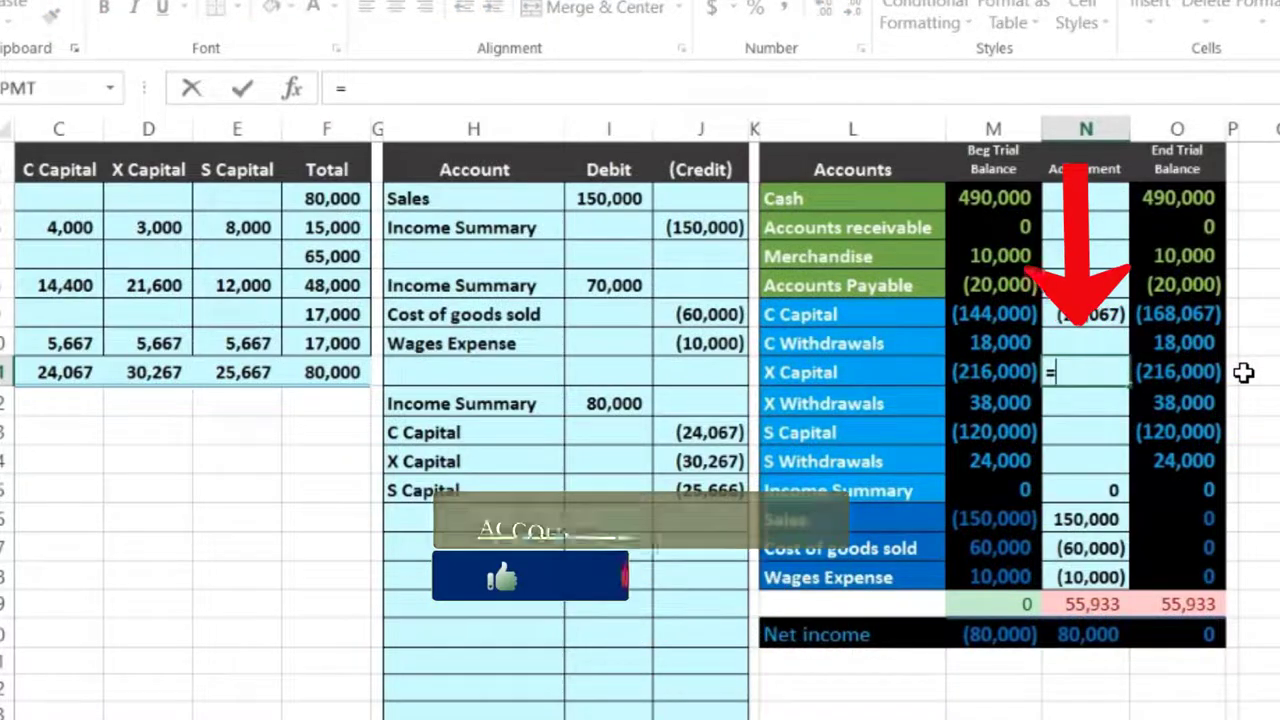
{"action": "left_click", "coordinate": [694, 460]}
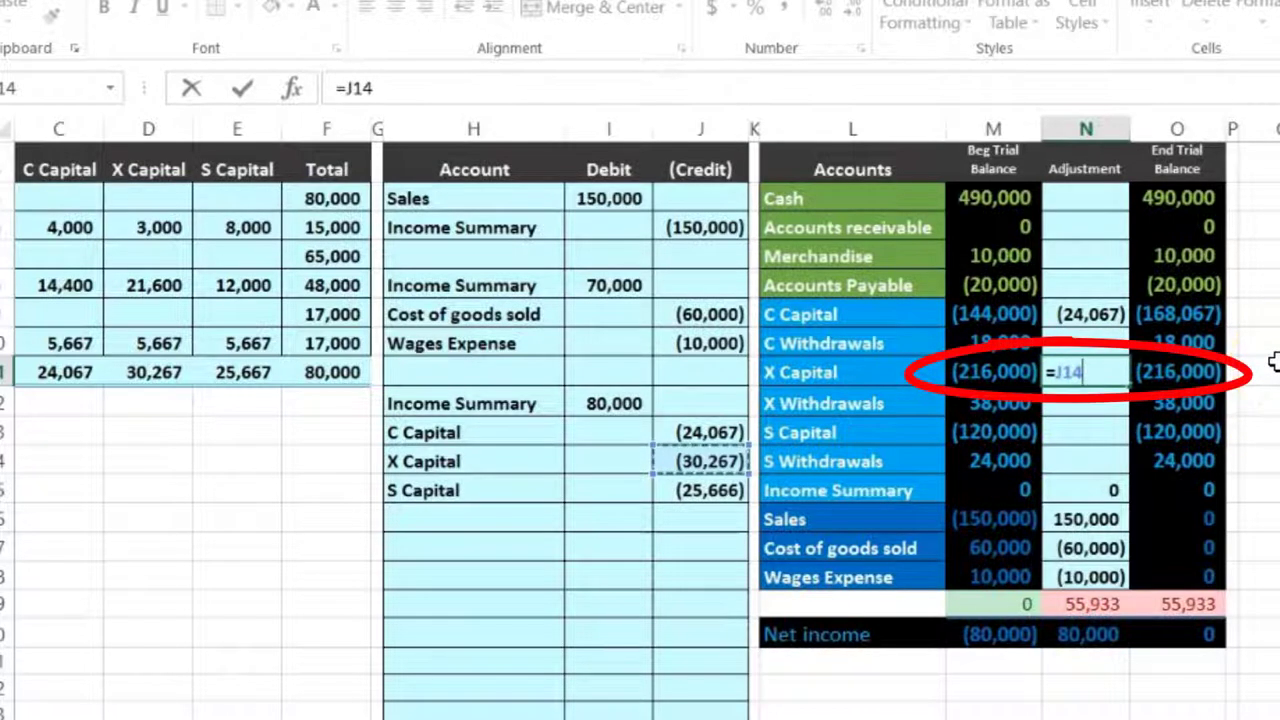
{"action": "key", "text": "Return"}
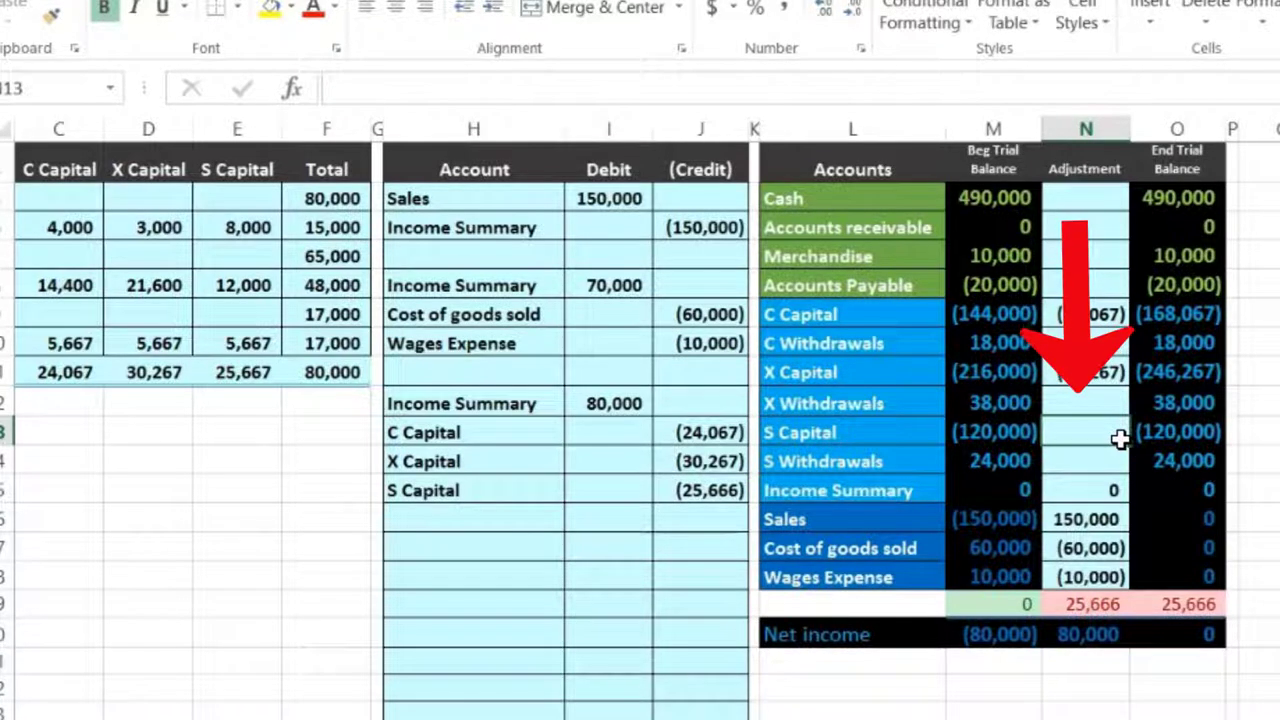
{"action": "type", "text": "="}
{"action": "left_click", "coordinate": [712, 490]}
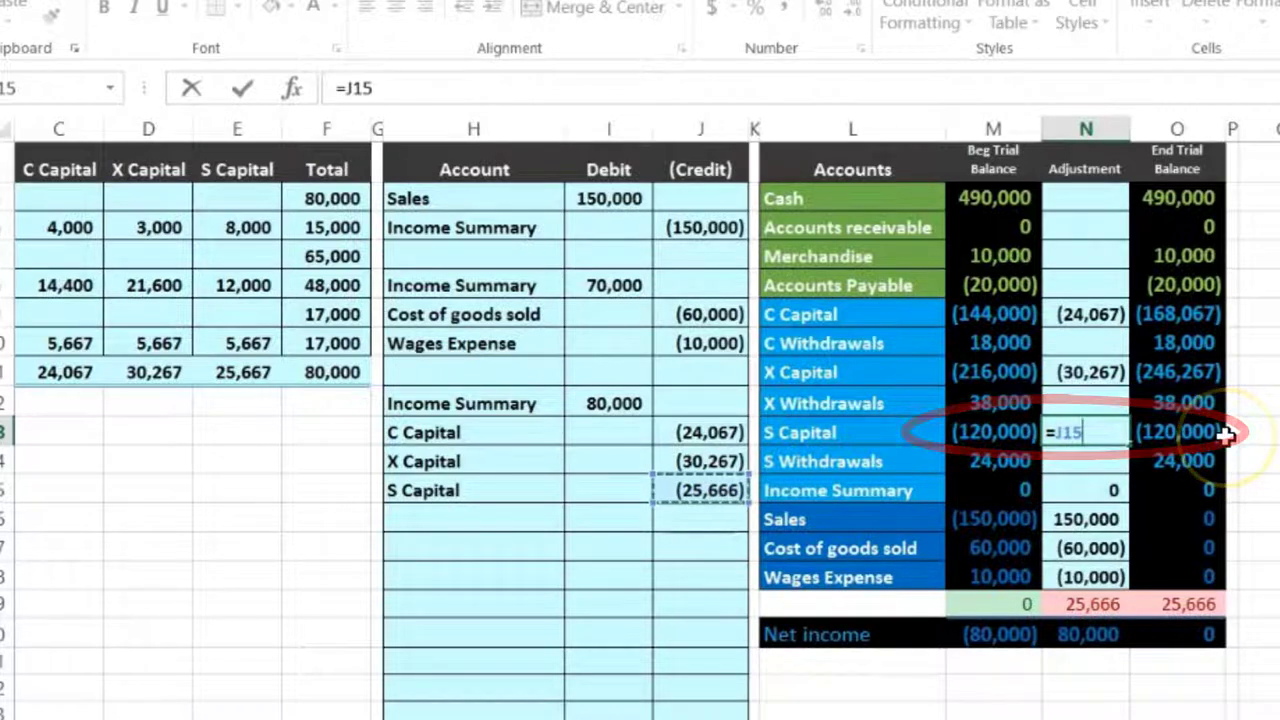
{"action": "key", "text": "Return"}
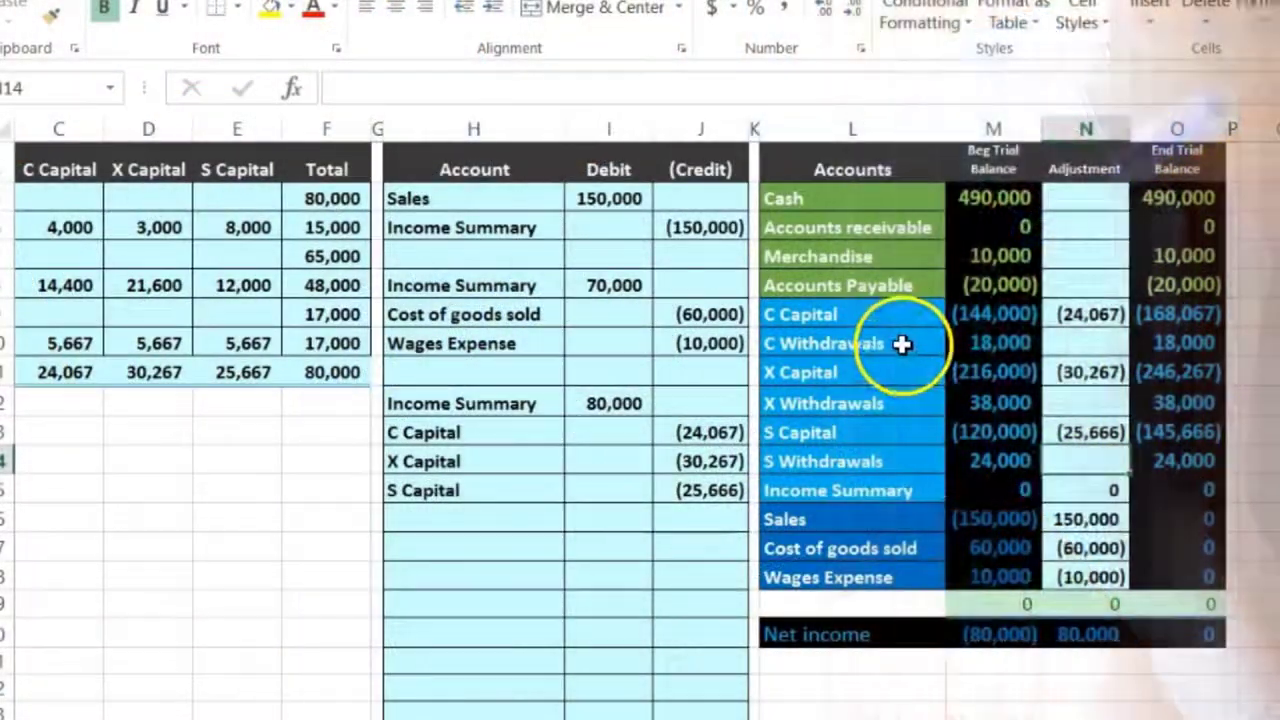
Step: Examine each partner's withdrawals against the related capital account in the beginning trial balance
{"action": "left_click", "coordinate": [902, 343]}
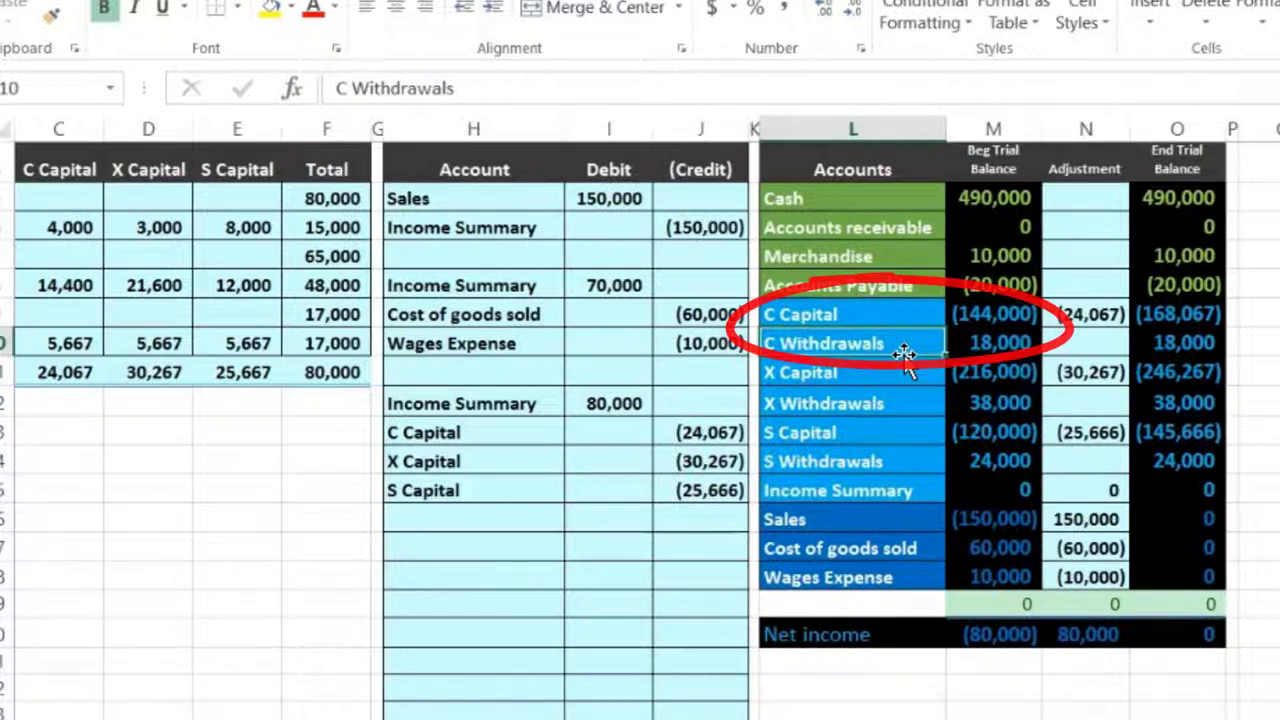
{"action": "left_click", "coordinate": [888, 317]}
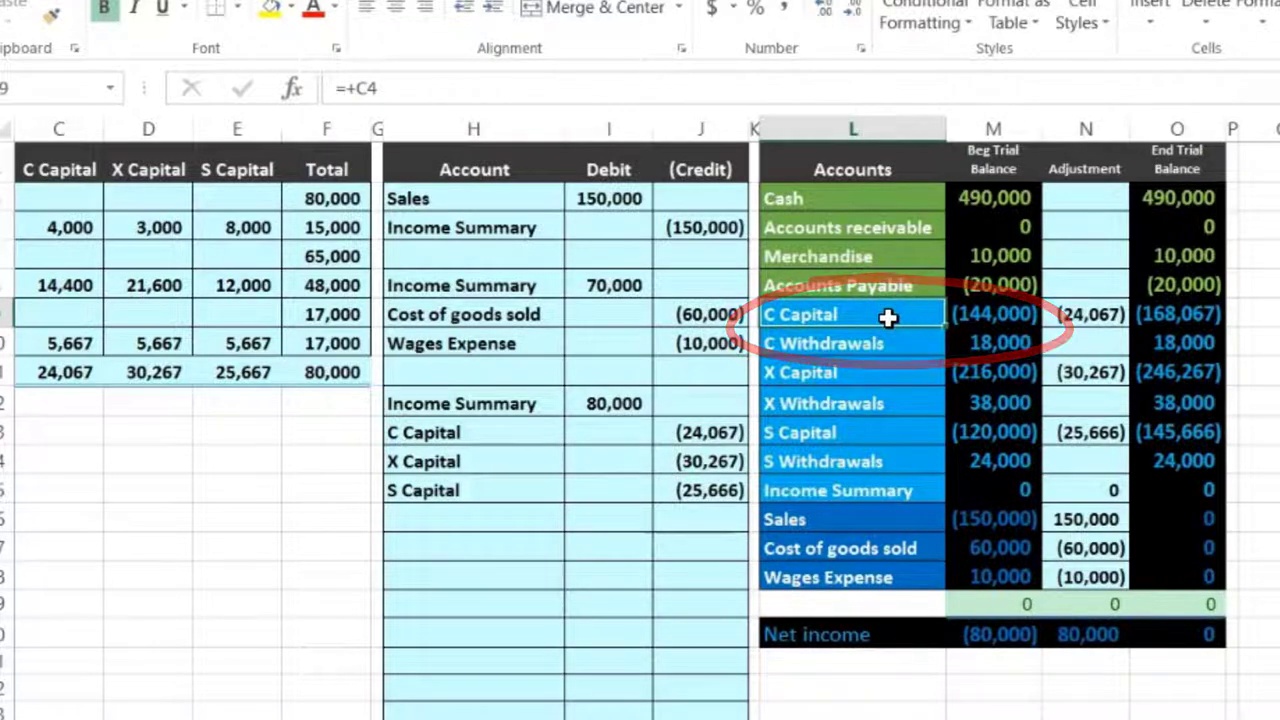
{"action": "left_click", "coordinate": [904, 342]}
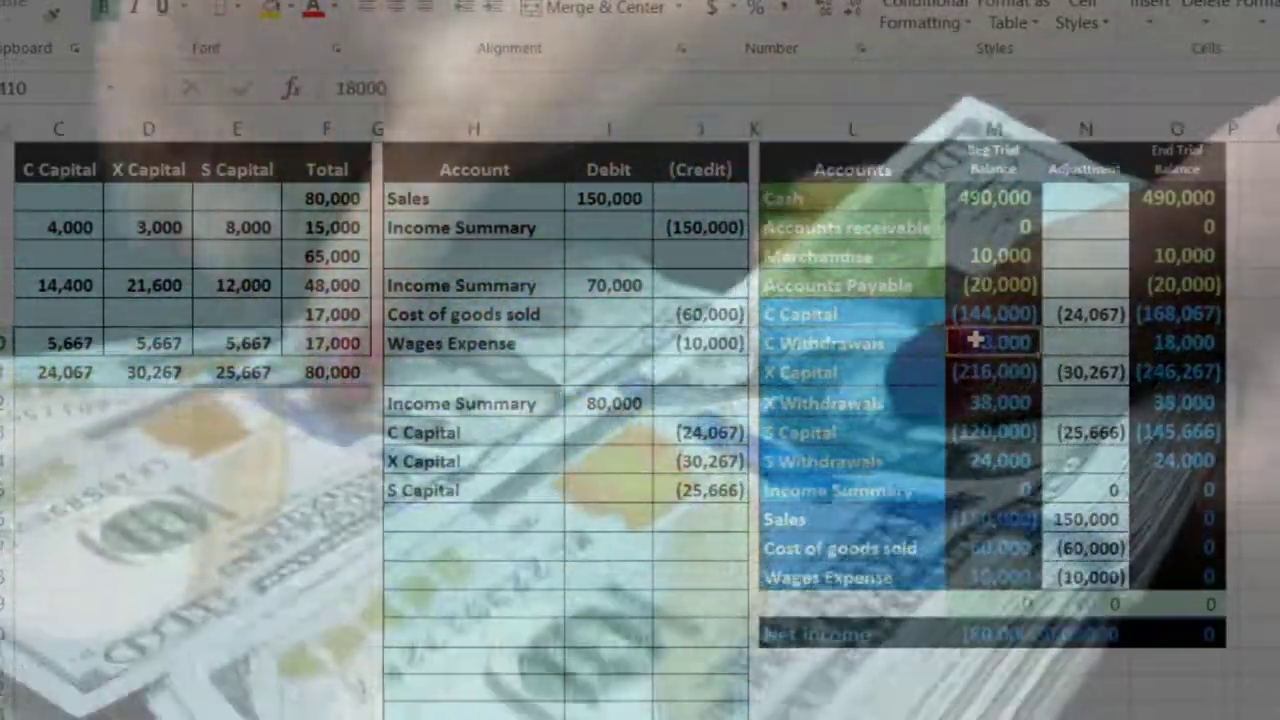
{"action": "left_click", "coordinate": [990, 314]}
{"action": "left_click", "coordinate": [968, 400]}
{"action": "left_click", "coordinate": [985, 374]}
{"action": "left_click", "coordinate": [985, 460]}
{"action": "left_click", "coordinate": [981, 434]}
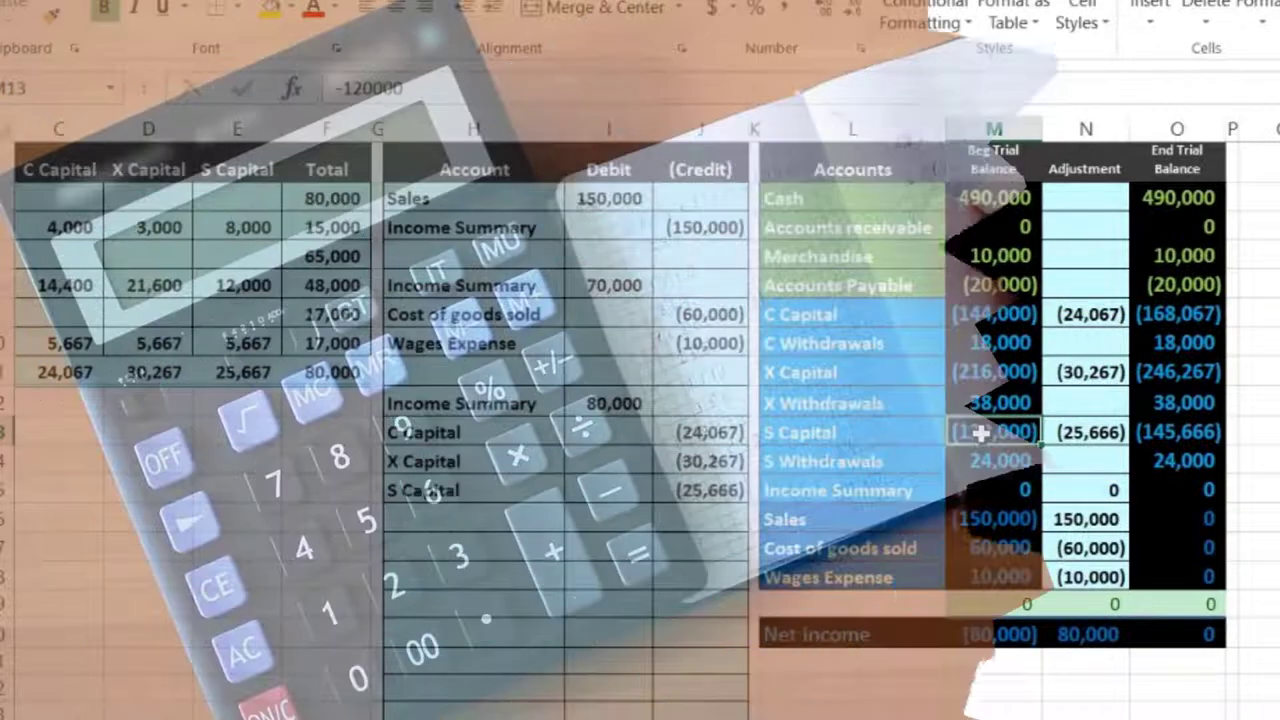
{"action": "left_click", "coordinate": [998, 345]}
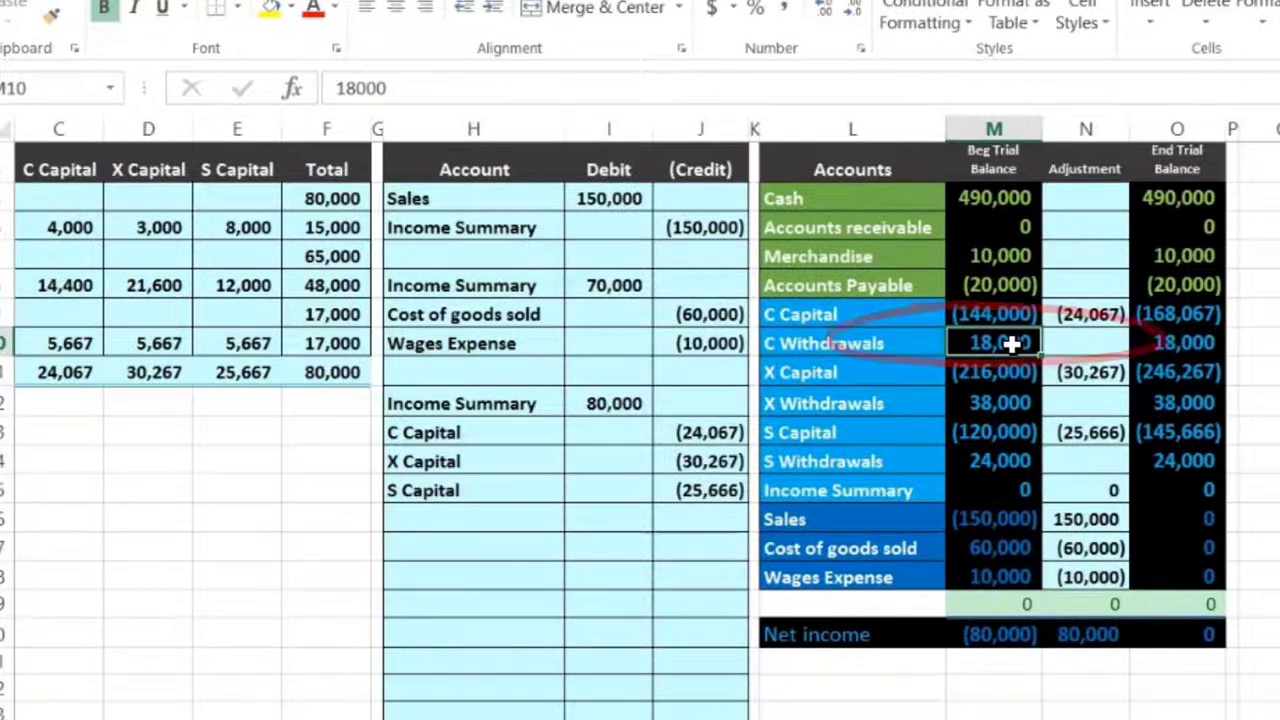
Step: Copy the C, X and S Withdrawals account names from L10, L12 and L14 and paste them as values starting at H20
{"action": "left_click", "coordinate": [908, 342]}
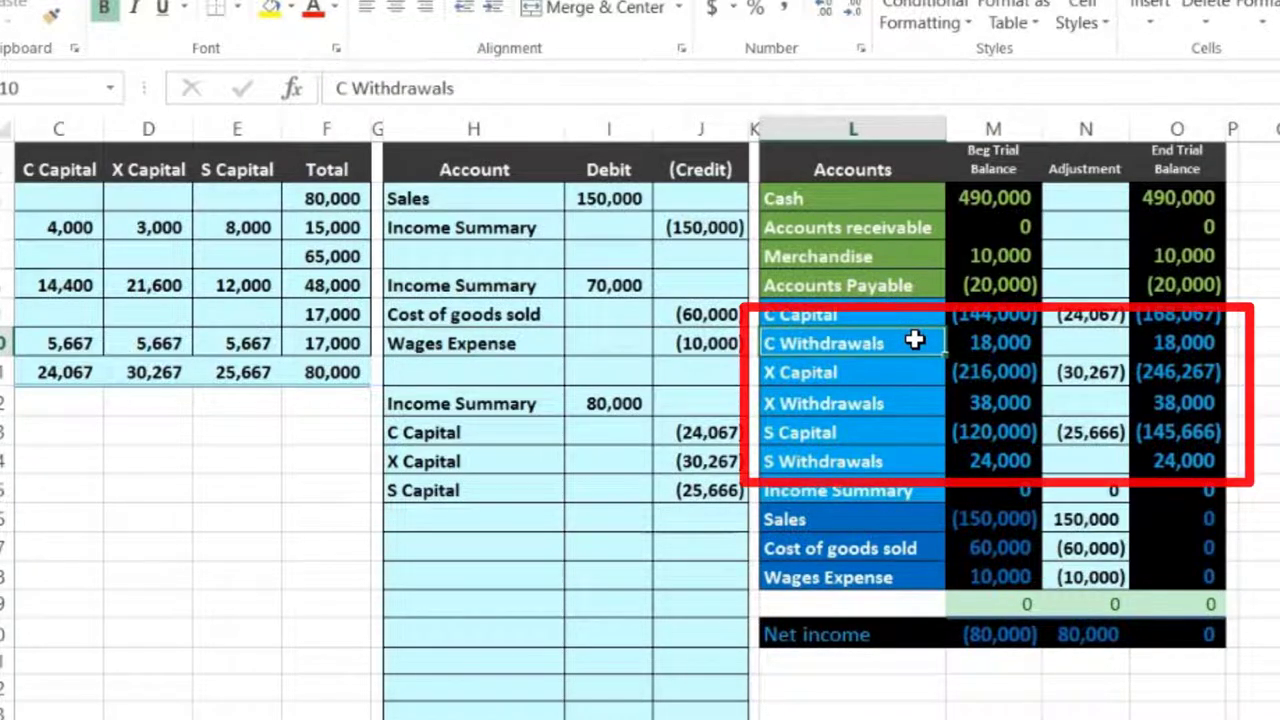
{"action": "left_click", "coordinate": [896, 401]}
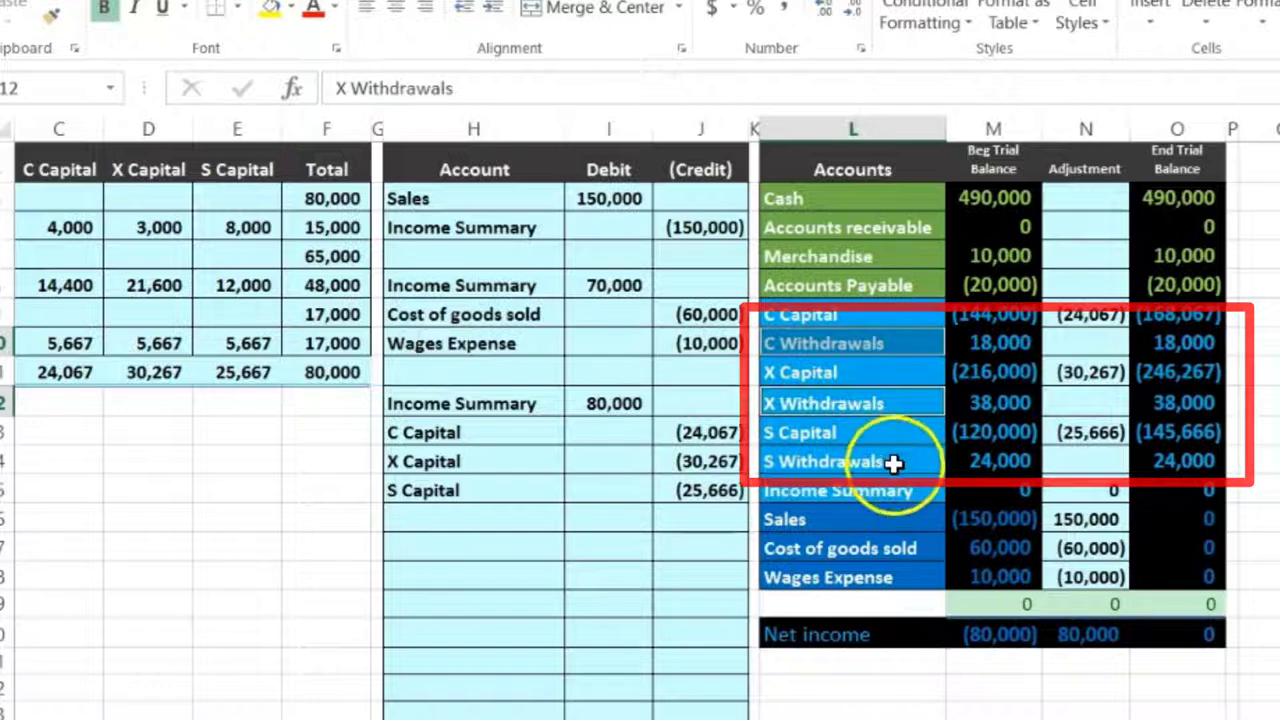
{"action": "left_click", "coordinate": [892, 460]}
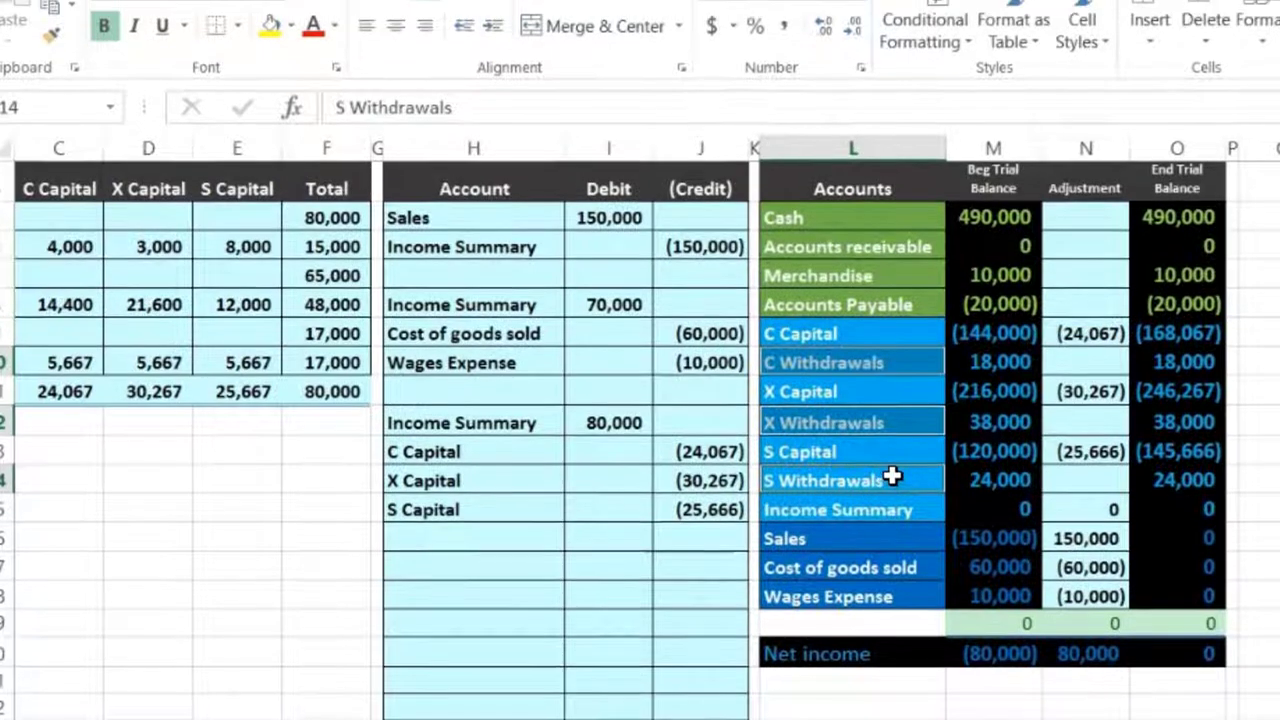
{"action": "right_click", "coordinate": [890, 461]}
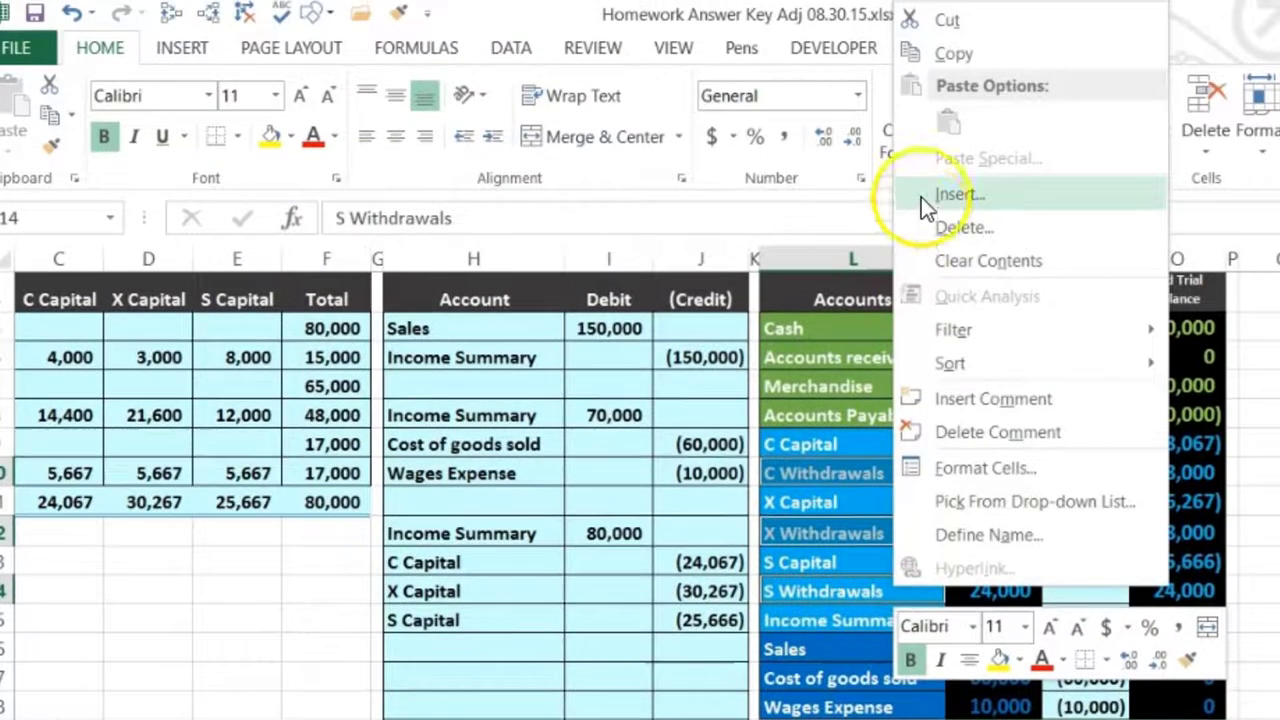
{"action": "left_click", "coordinate": [932, 55]}
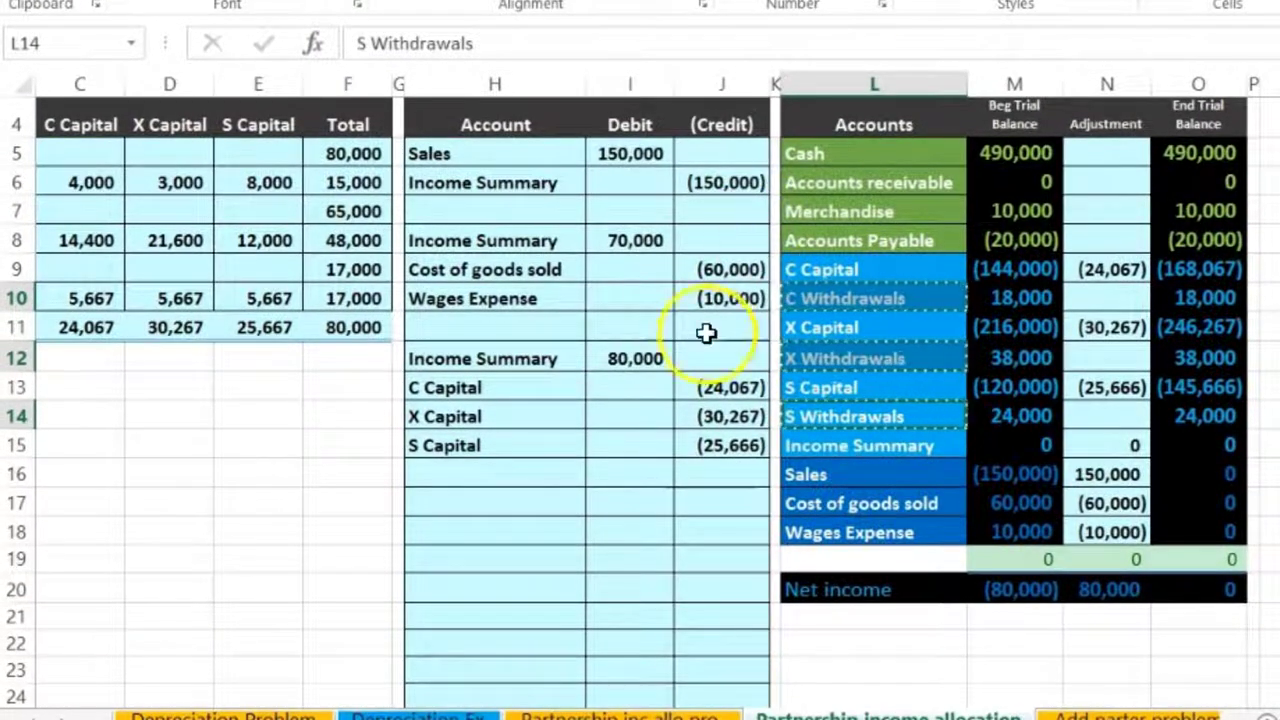
{"action": "left_click", "coordinate": [558, 466]}
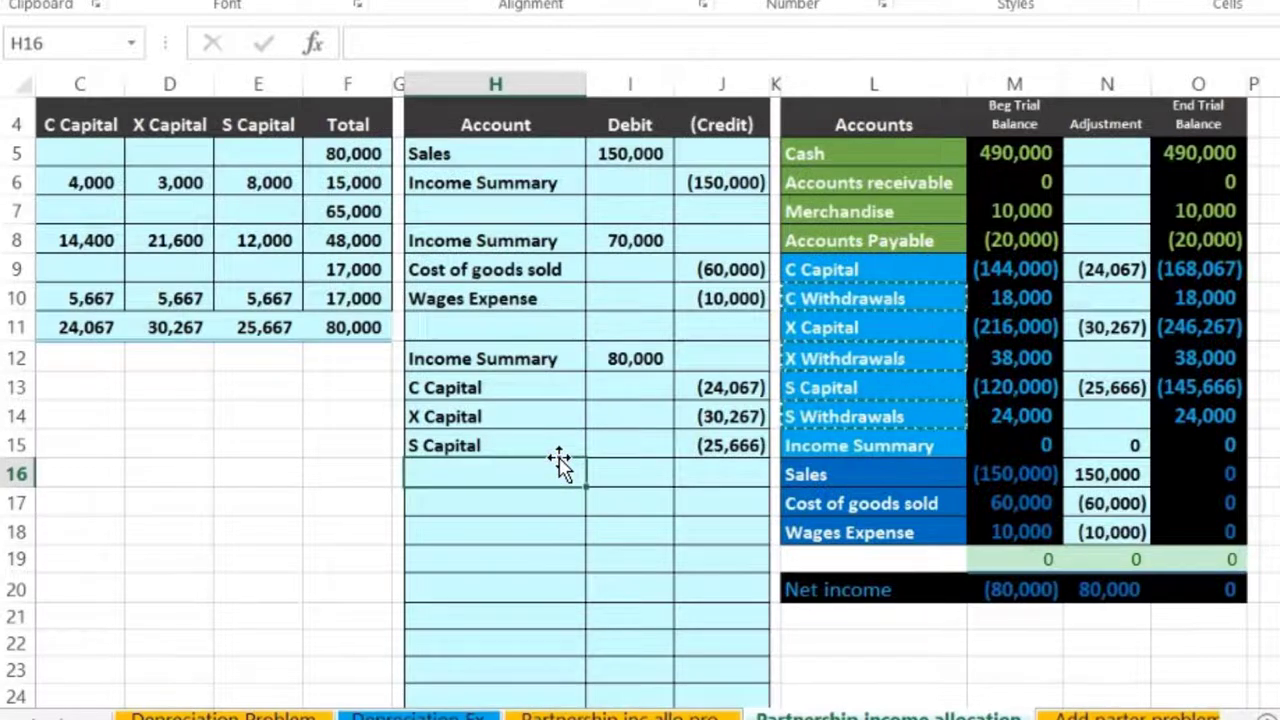
{"action": "key", "text": "Down"}
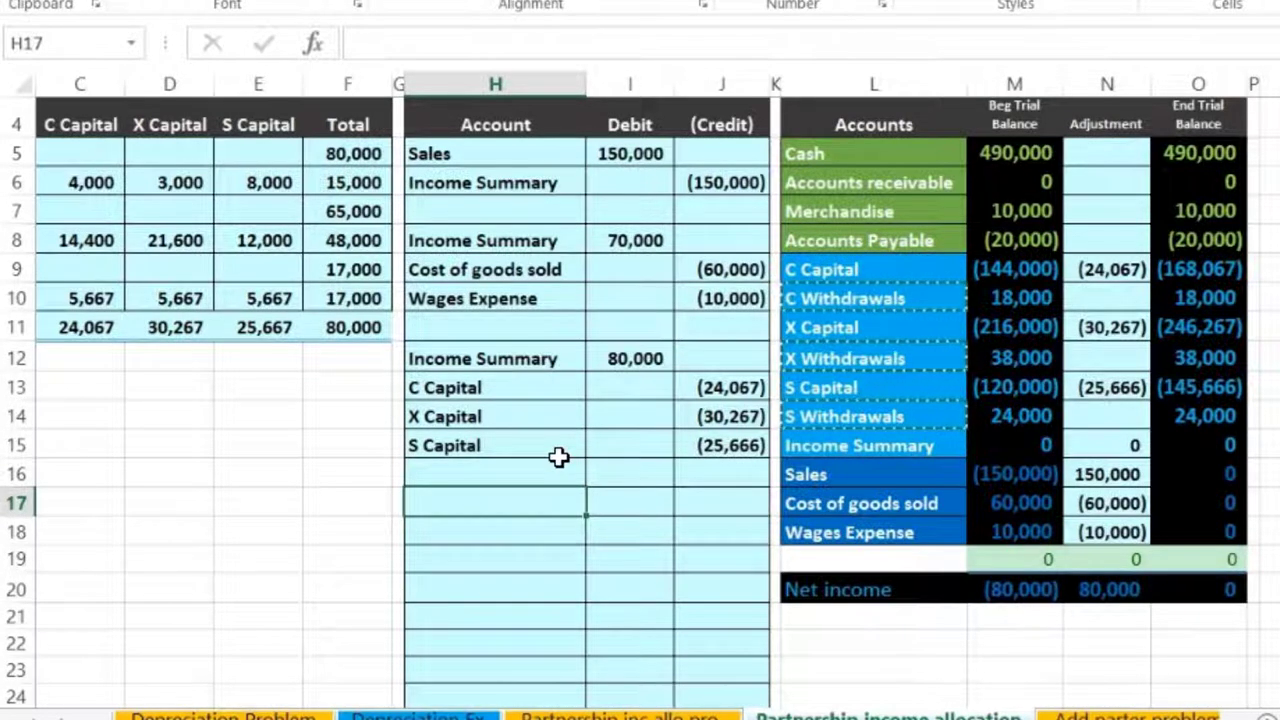
{"action": "key", "text": "Down"}
{"action": "key", "text": "Down"}
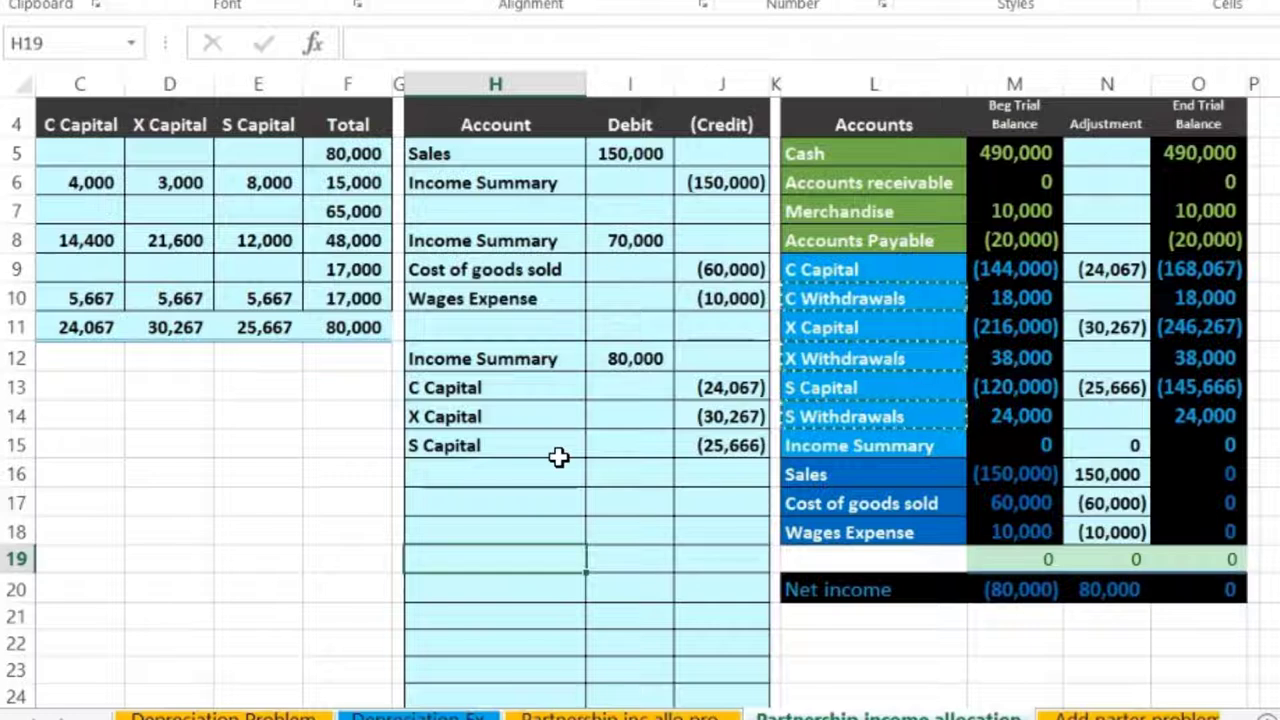
{"action": "key", "text": "Down"}
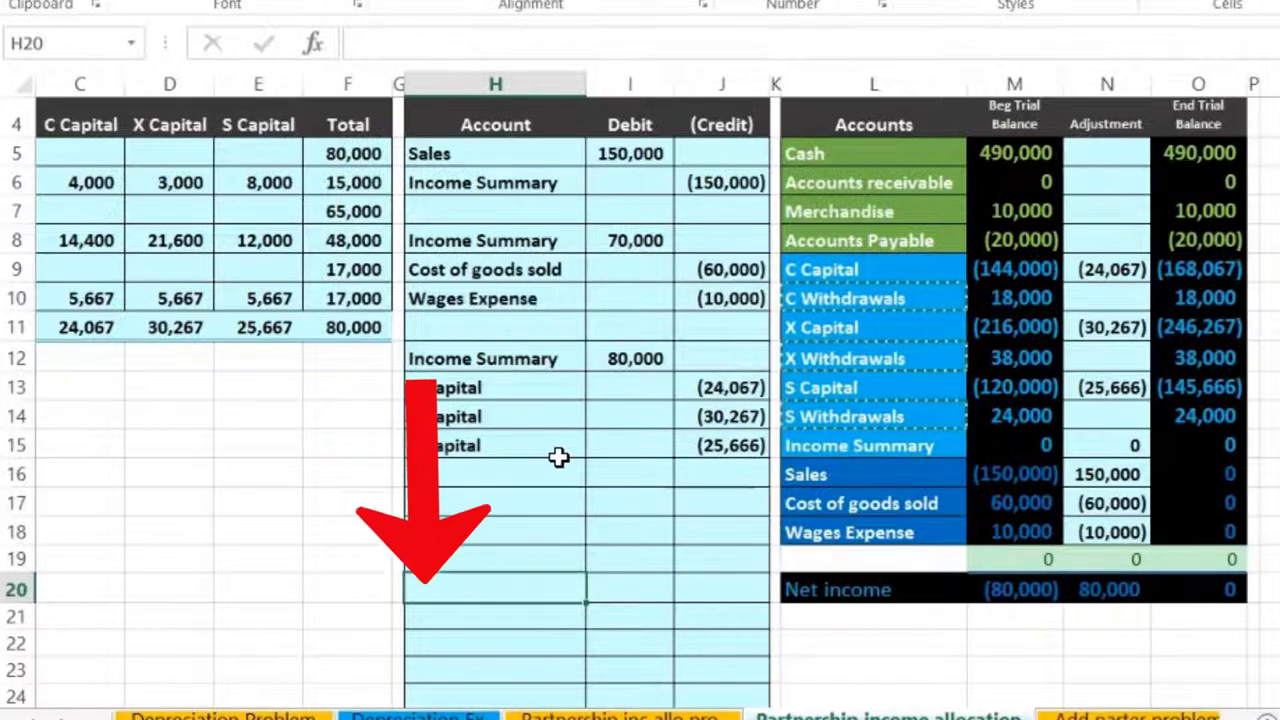
{"action": "right_click", "coordinate": [484, 586]}
{"action": "left_click", "coordinate": [588, 160]}
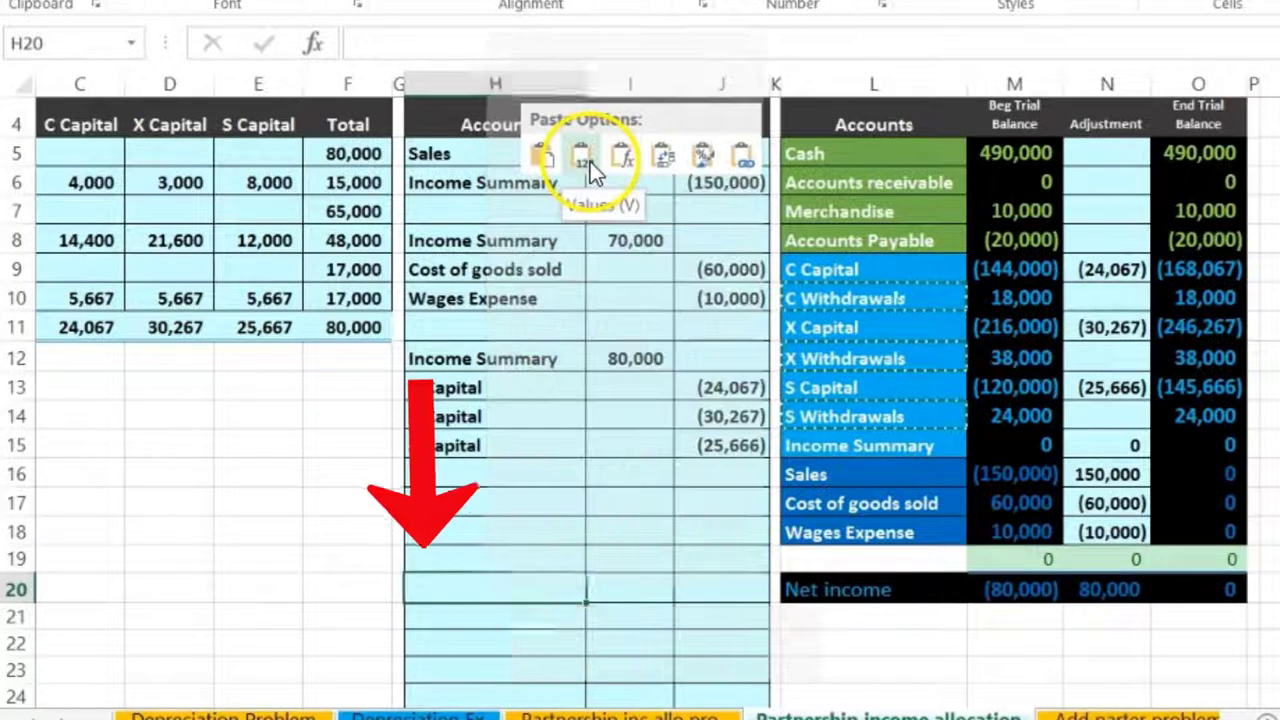
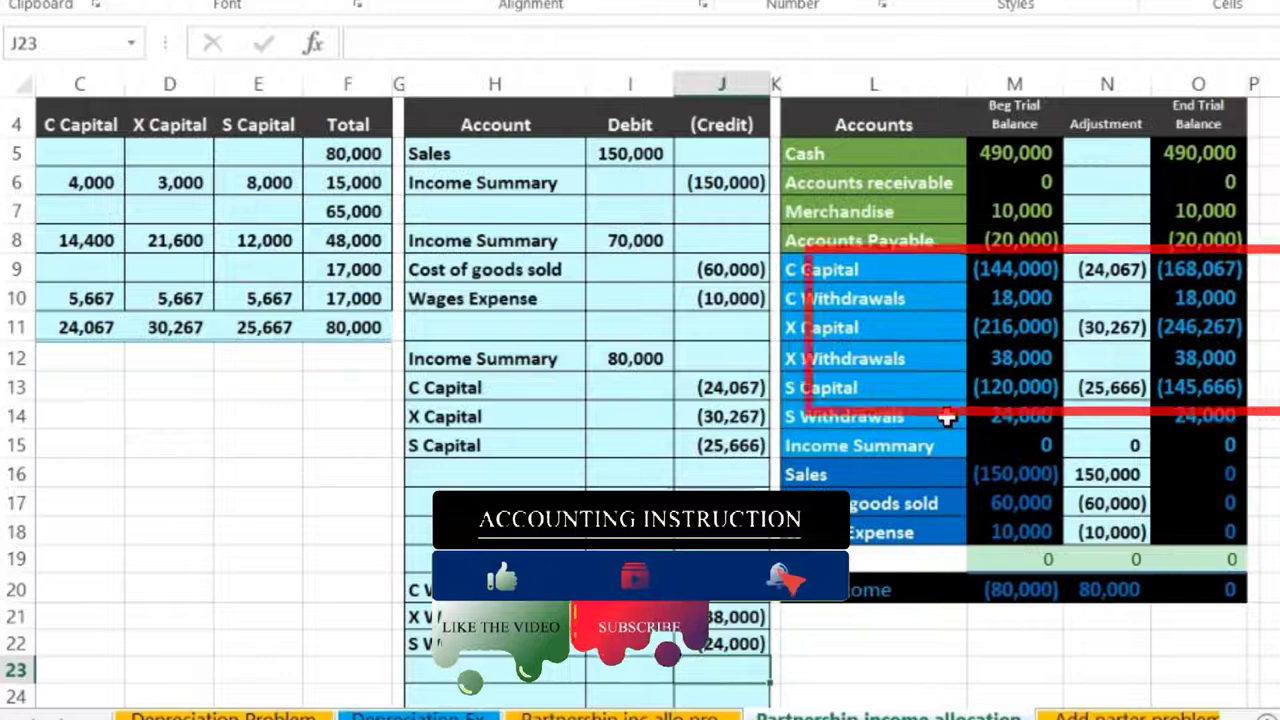
Step: Copy the C, X and S Capital account names from L9, L11 and L13 and paste them as values starting at H17
{"action": "left_click", "coordinate": [881, 271]}
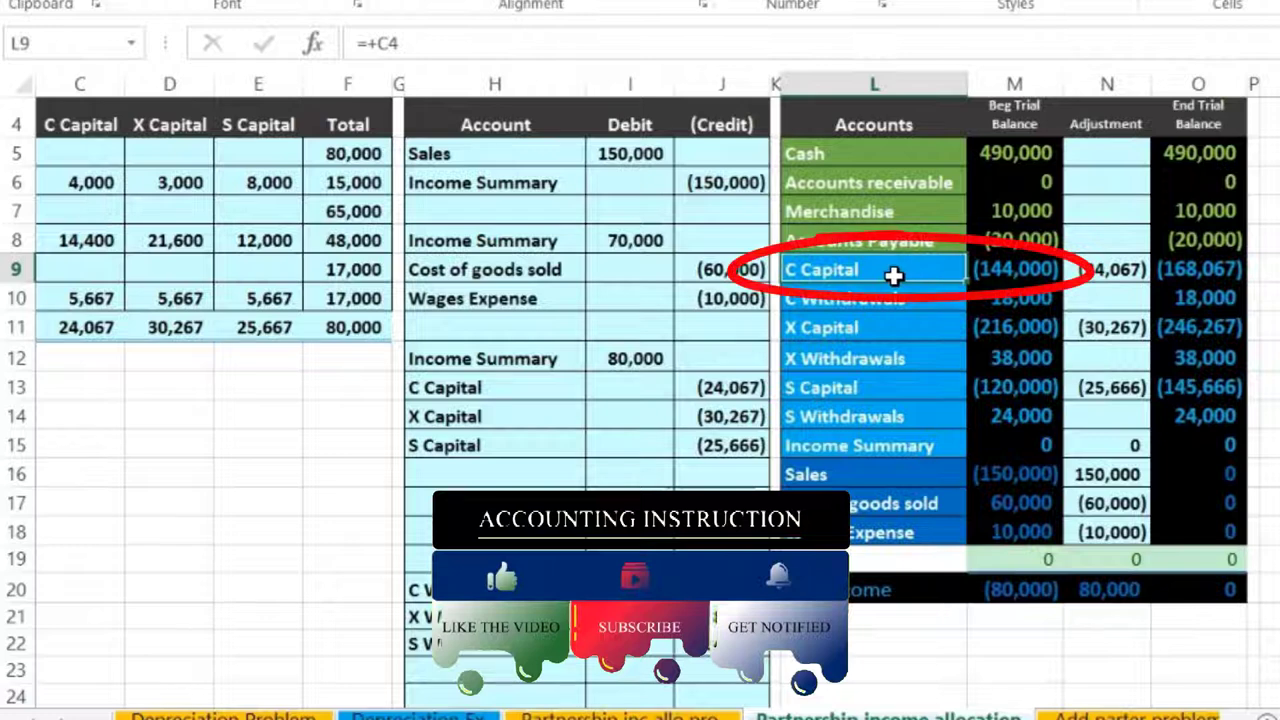
{"action": "left_click", "coordinate": [880, 329]}
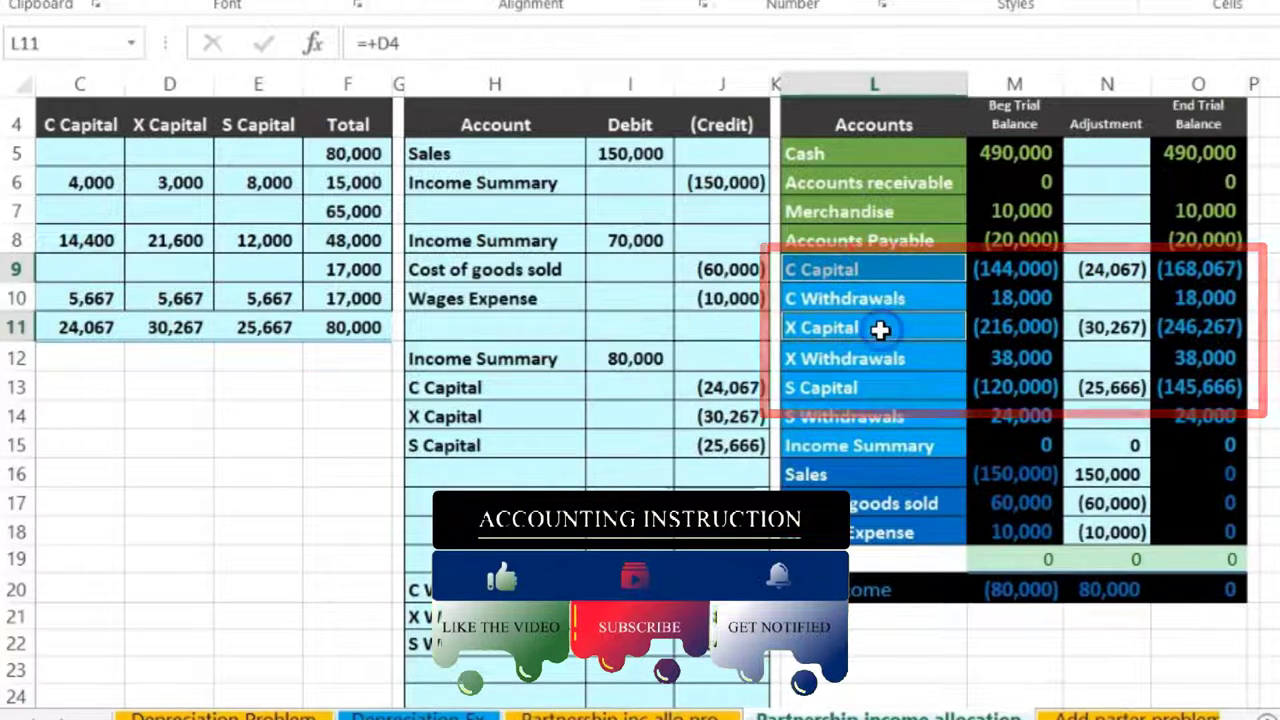
{"action": "left_click", "coordinate": [913, 390]}
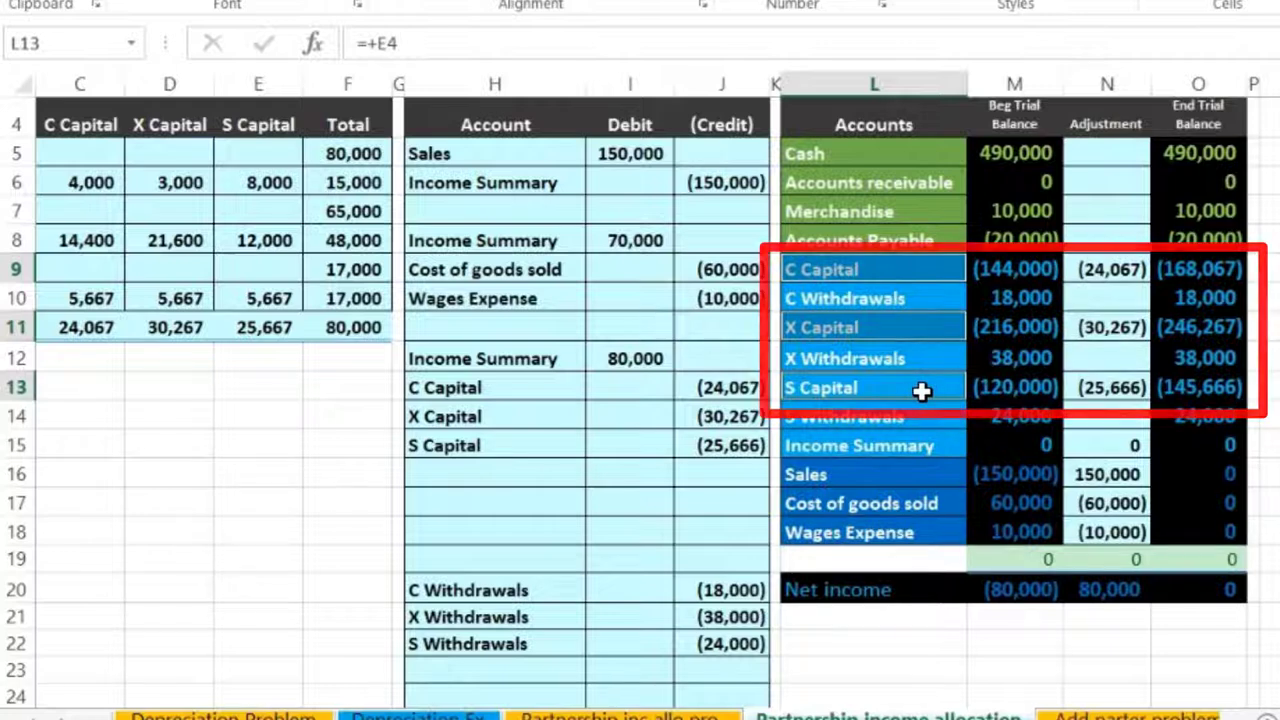
{"action": "right_click", "coordinate": [891, 270]}
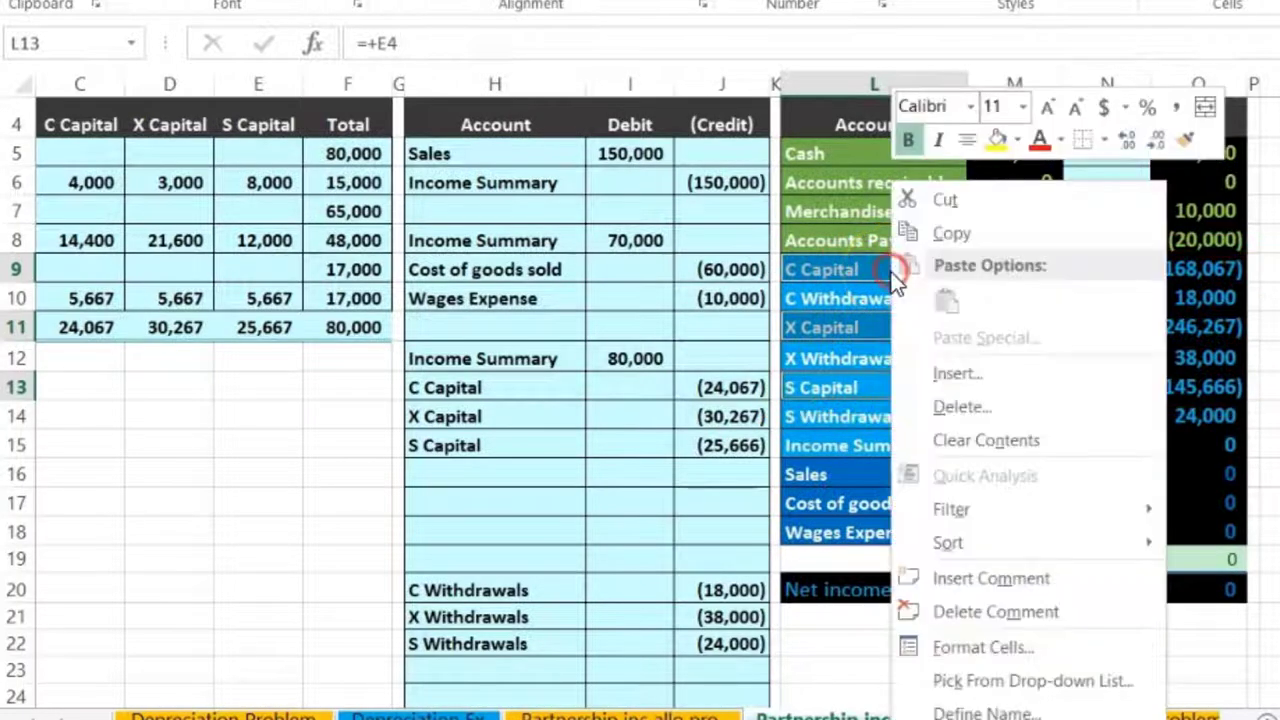
{"action": "left_click", "coordinate": [928, 236]}
{"action": "left_click", "coordinate": [478, 505]}
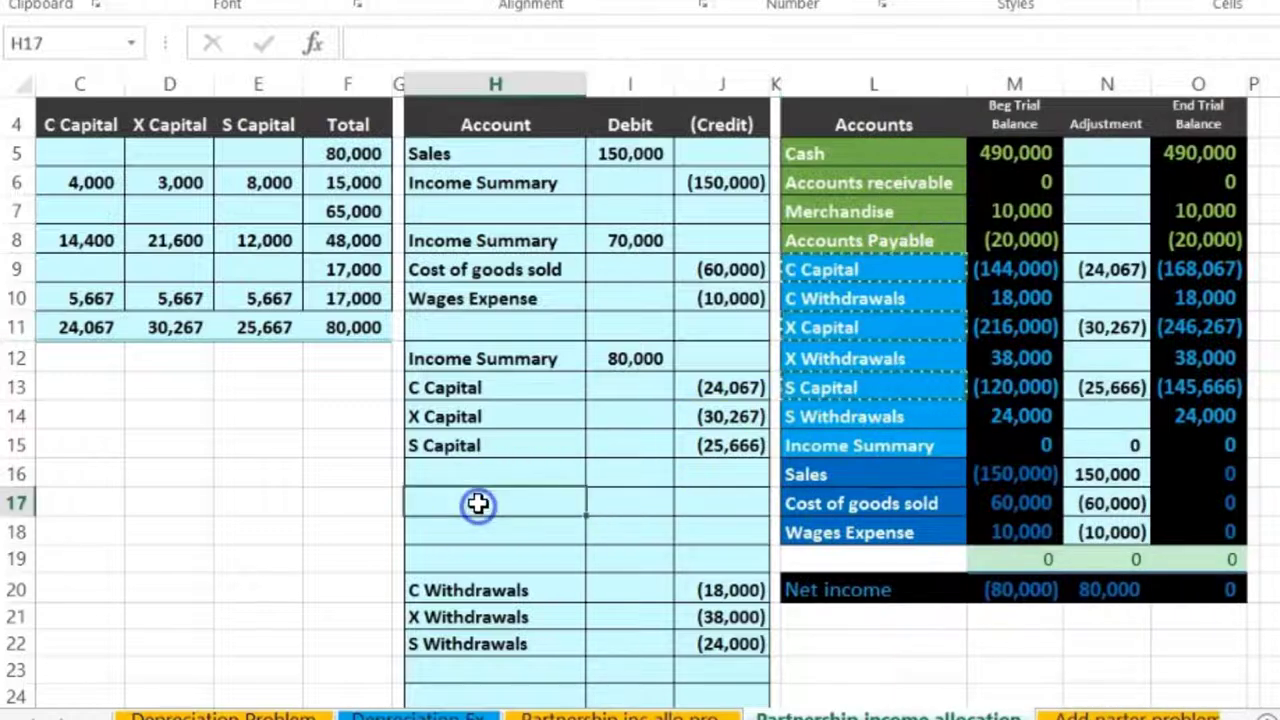
{"action": "right_click", "coordinate": [482, 503]}
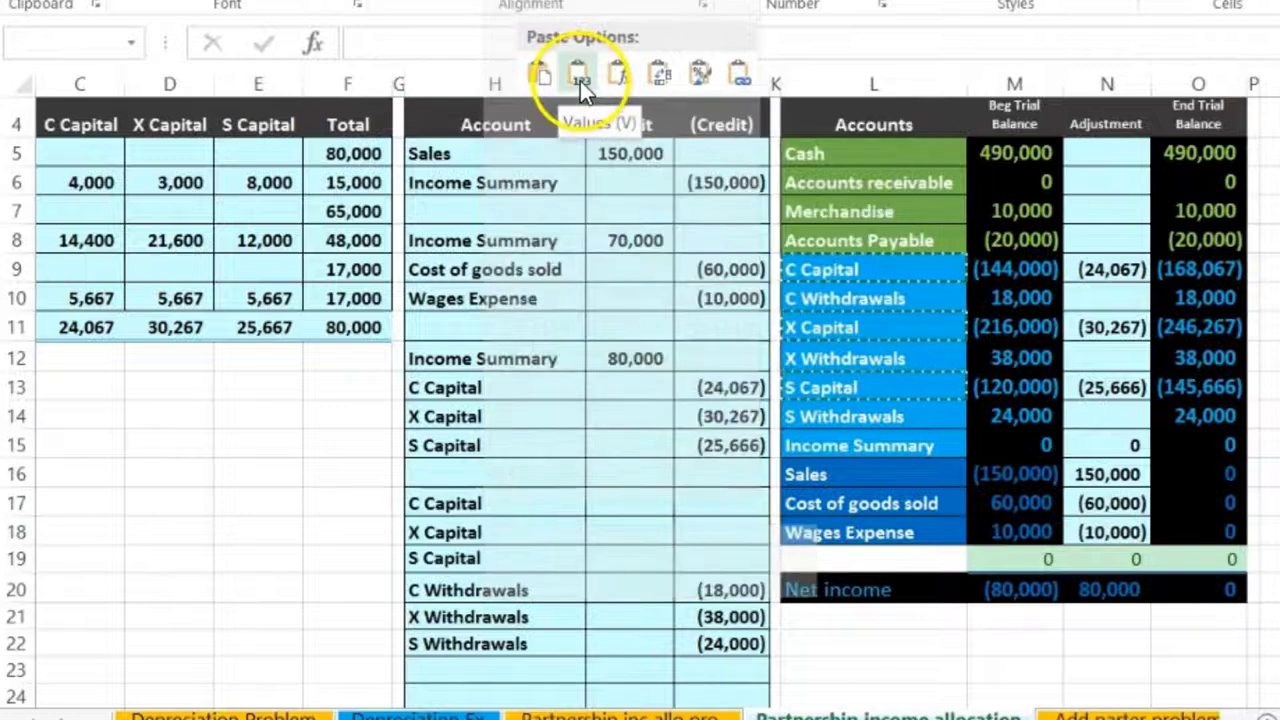
{"action": "left_click", "coordinate": [580, 78]}
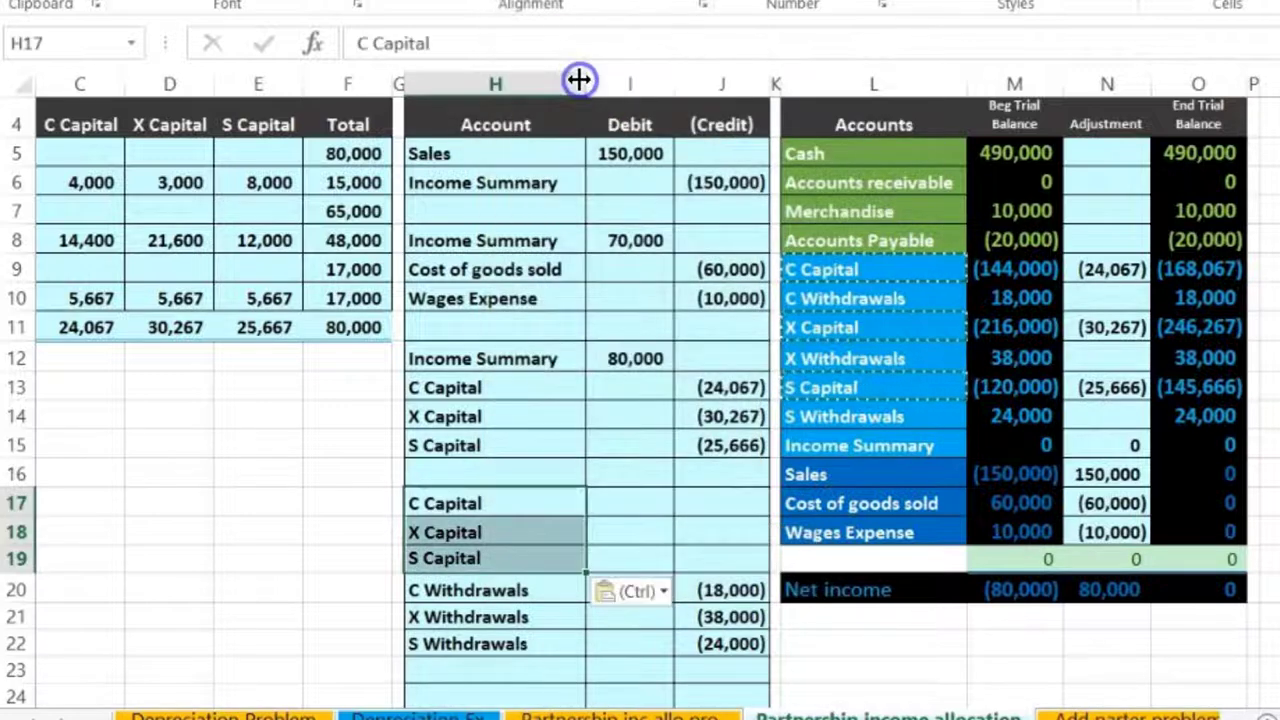
Step: Enter the capital account debits as 18000 in I17, 38000 in I18 and 24000 in I19
{"action": "left_click", "coordinate": [638, 495]}
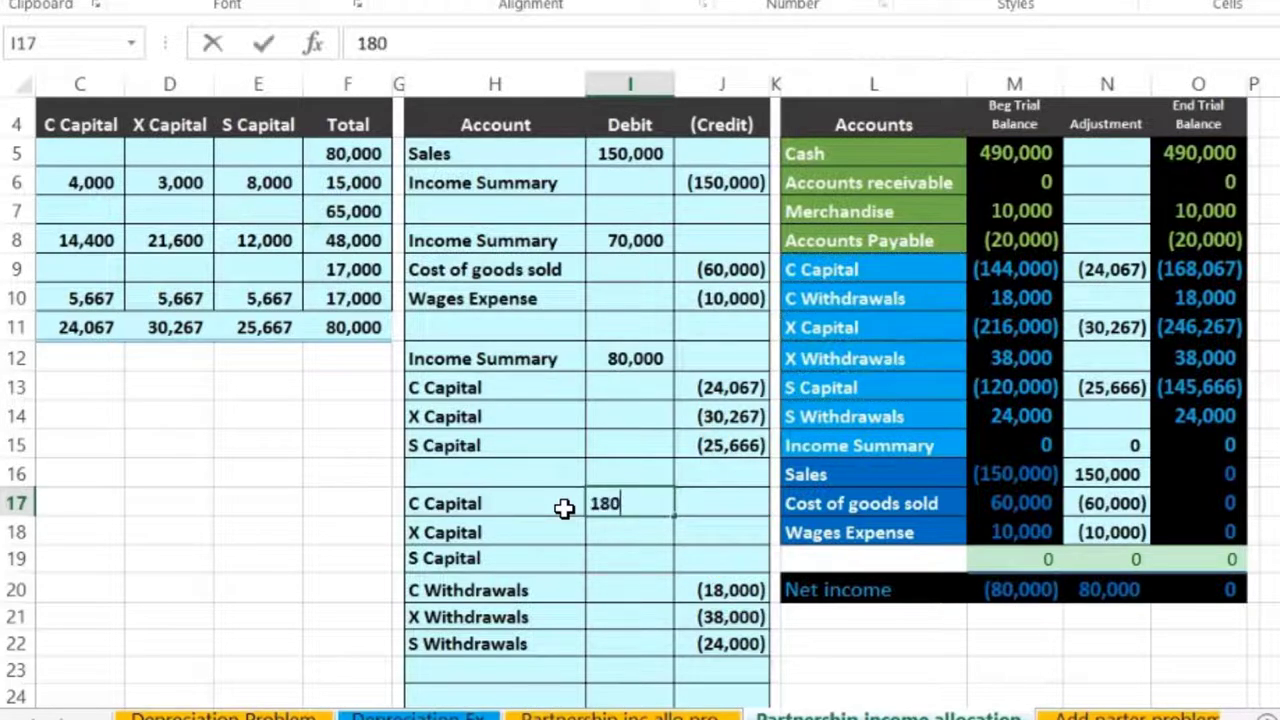
{"action": "key", "text": "Return"}
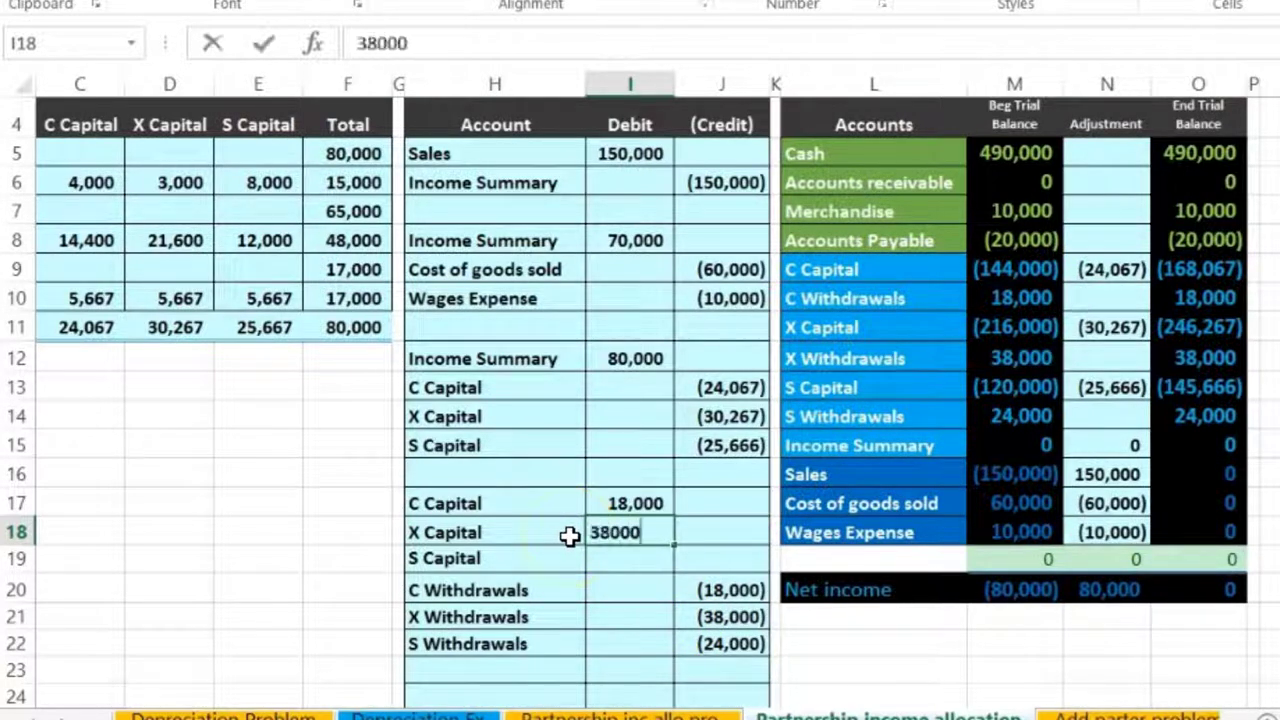
{"action": "key", "text": "Return"}
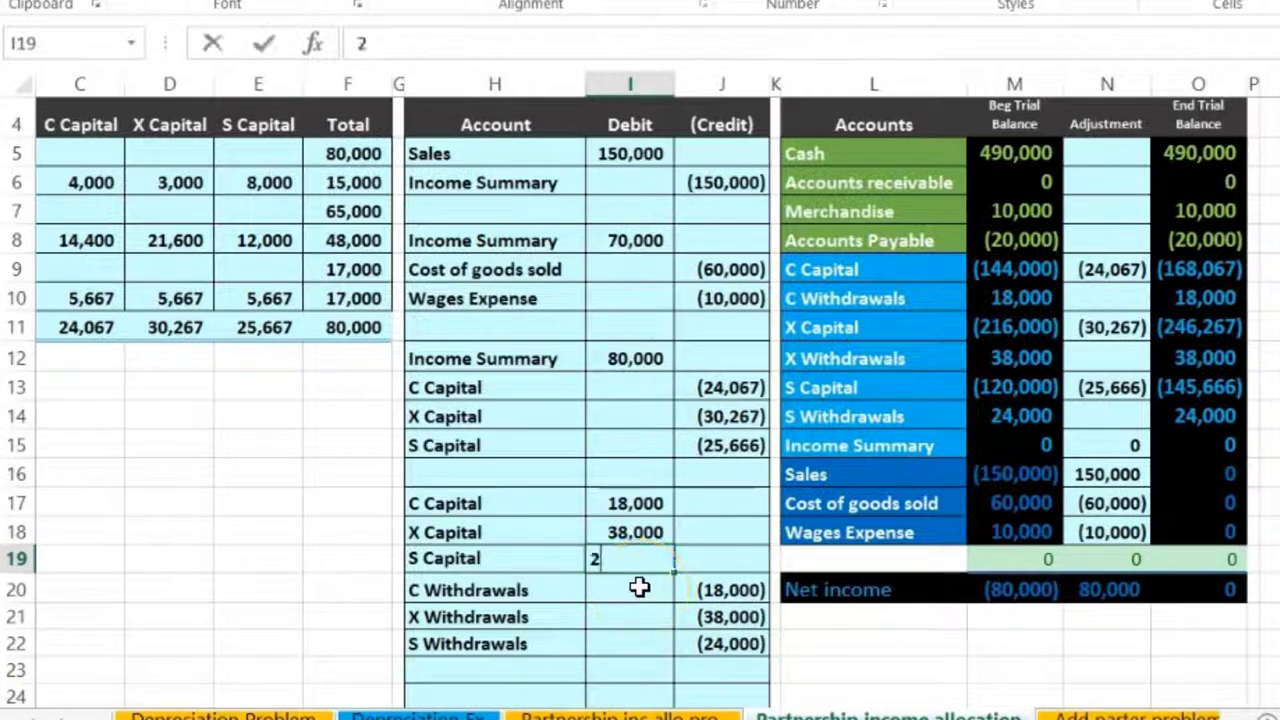
{"action": "key", "text": "Return"}
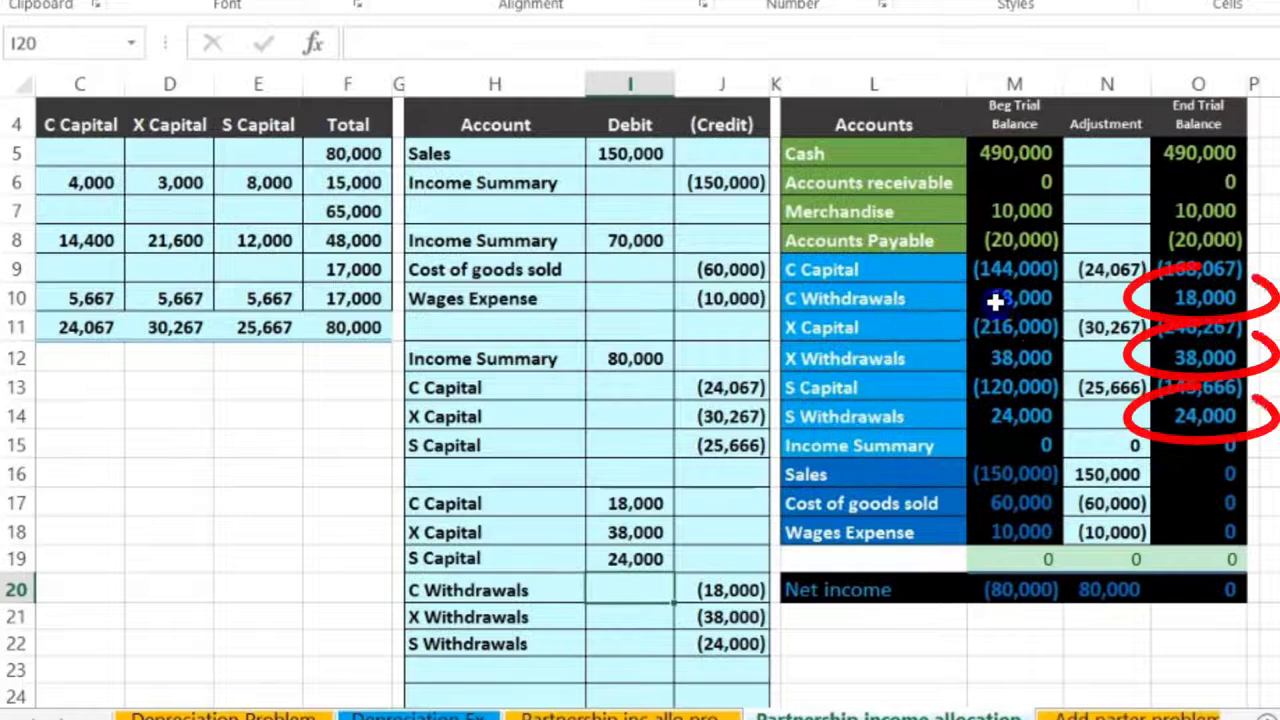
Step: Check the ending trial balance formulas of the three withdrawals accounts in O10, O12 and O14
{"action": "left_click", "coordinate": [994, 297]}
{"action": "left_click", "coordinate": [1200, 297]}
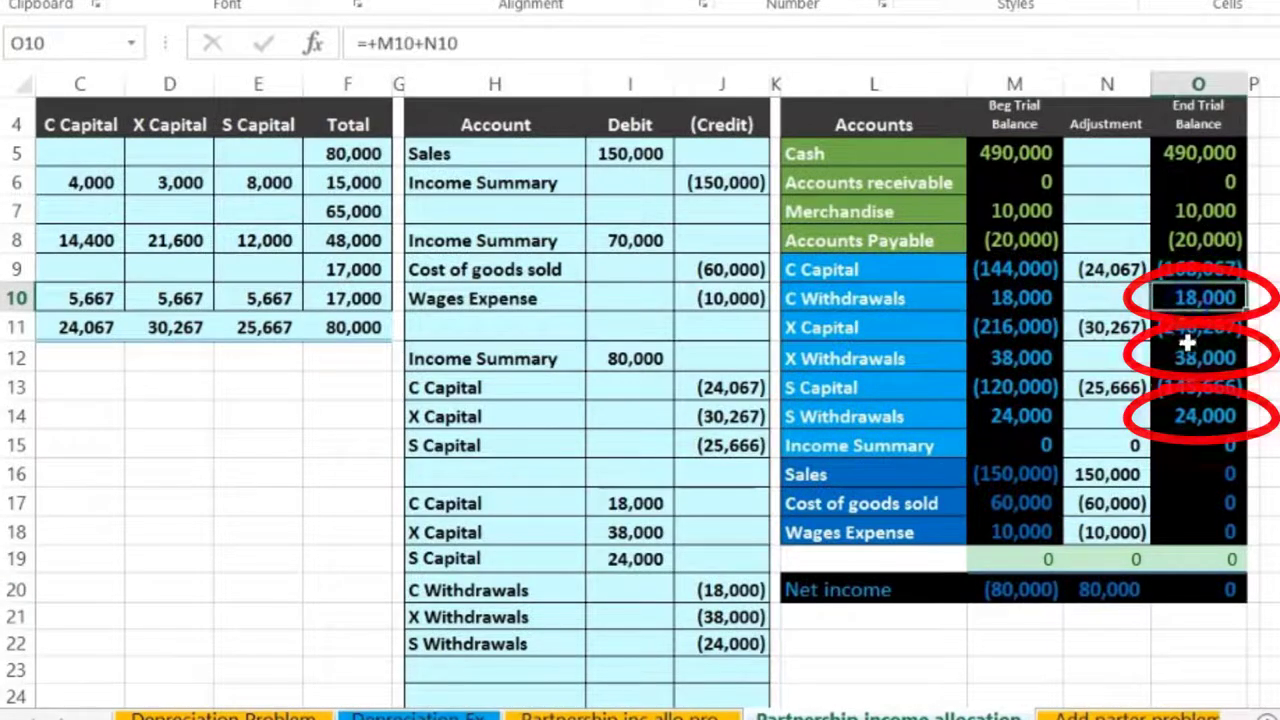
{"action": "left_click", "coordinate": [1200, 357]}
{"action": "left_click", "coordinate": [1208, 414]}
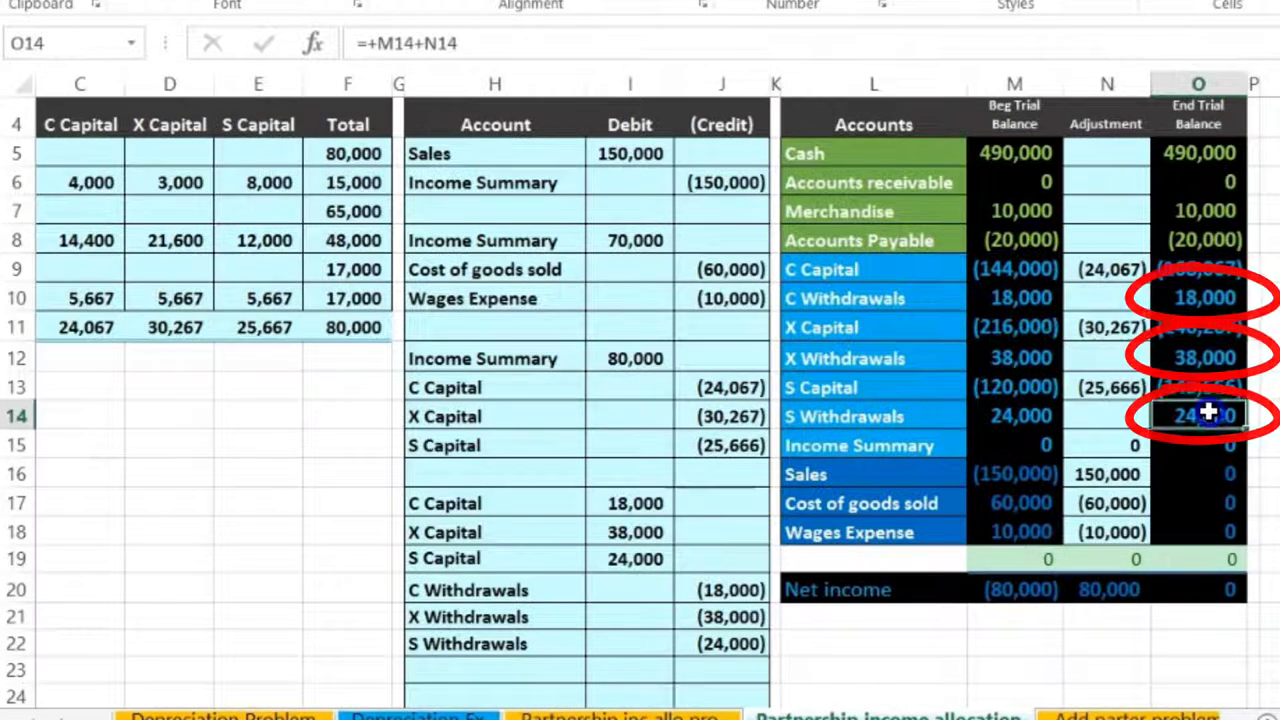
Step: Compare the ending trial balance amounts of C Capital in O9 and C Withdrawals in O10
{"action": "left_click", "coordinate": [1222, 269]}
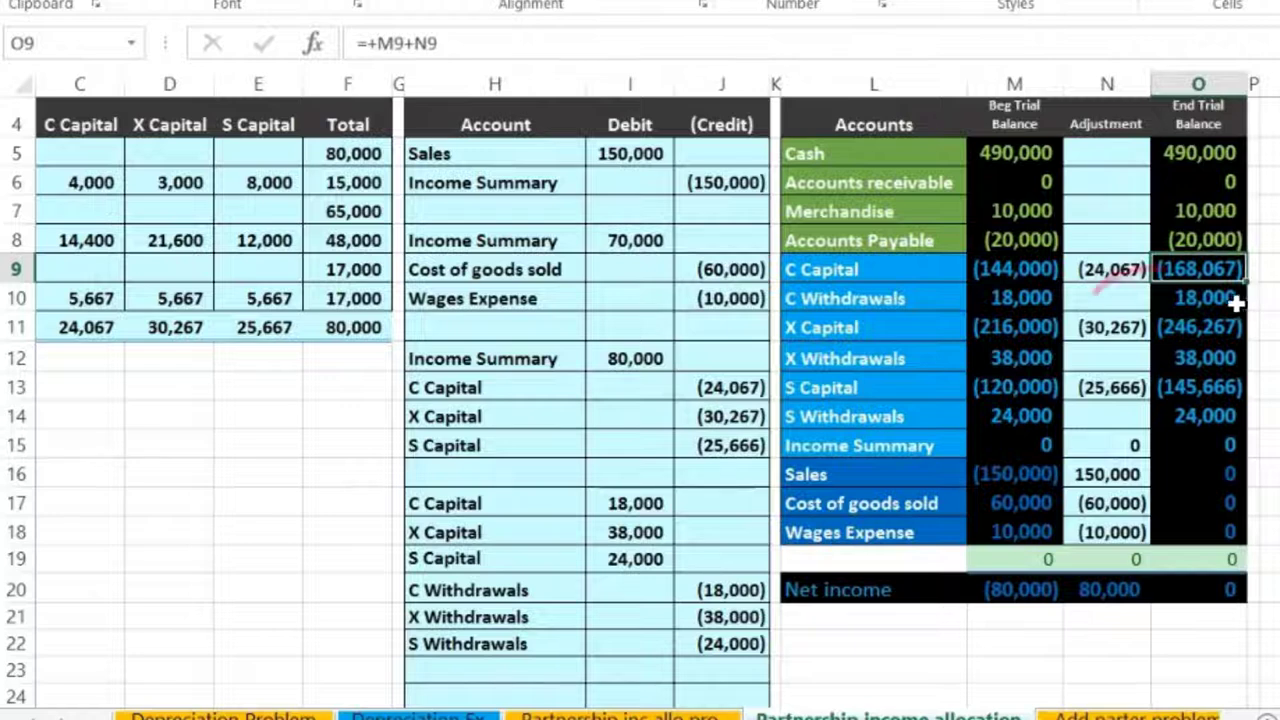
{"action": "left_click", "coordinate": [1230, 300]}
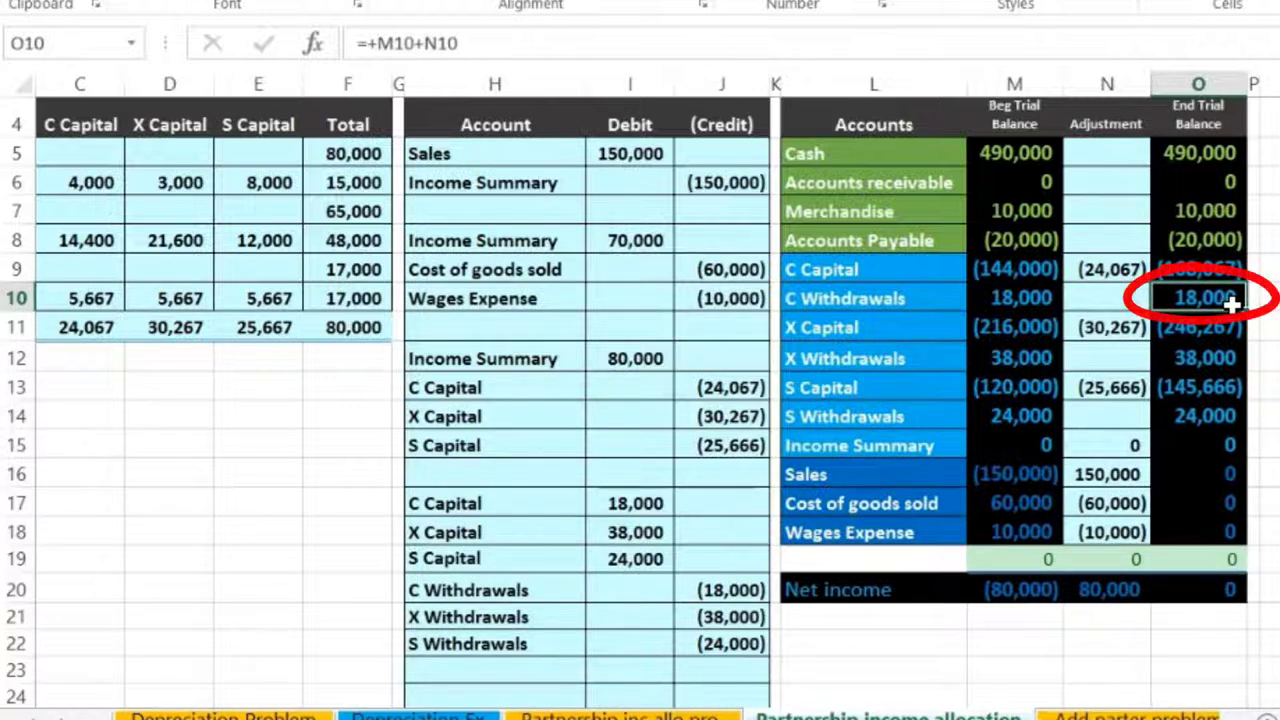
{"action": "left_click_drag", "start_coordinate": [1205, 265], "coordinate": [1203, 298]}
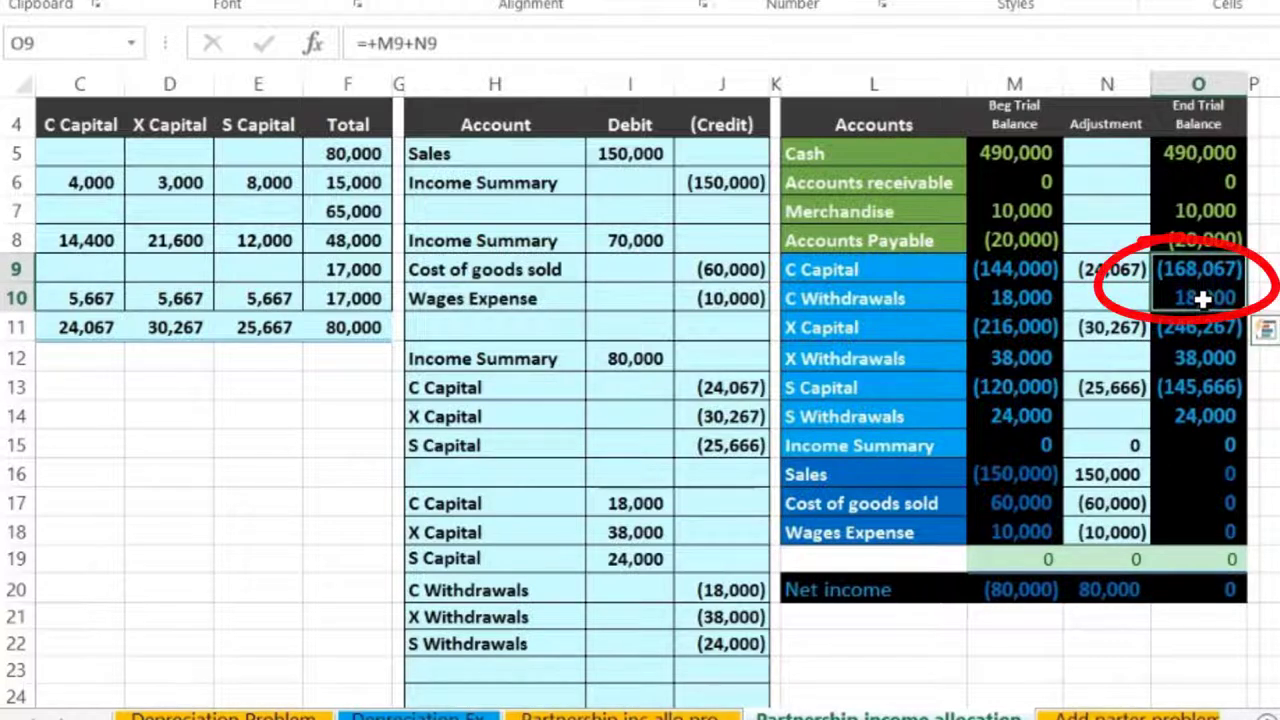
{"action": "left_click", "coordinate": [1196, 297]}
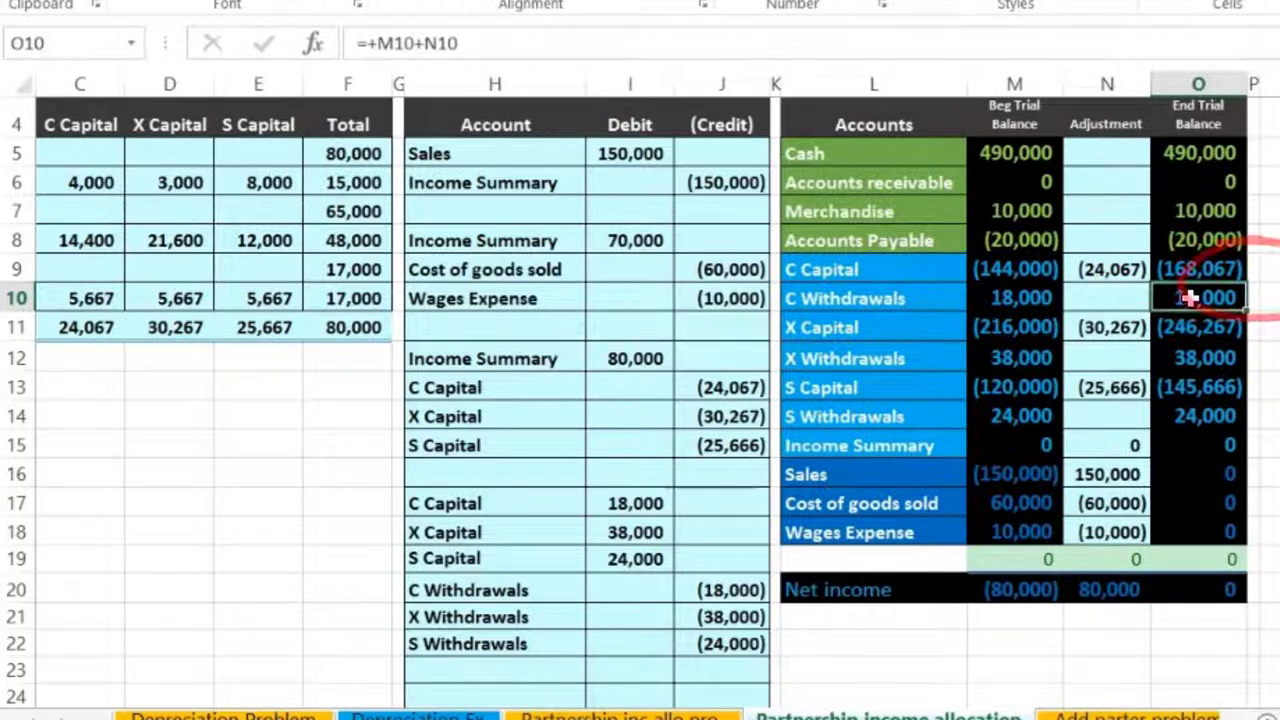
Step: Post the C Capital debit by extending the adjustment formula in N9 to =J13+I17
{"action": "left_click", "coordinate": [1106, 266]}
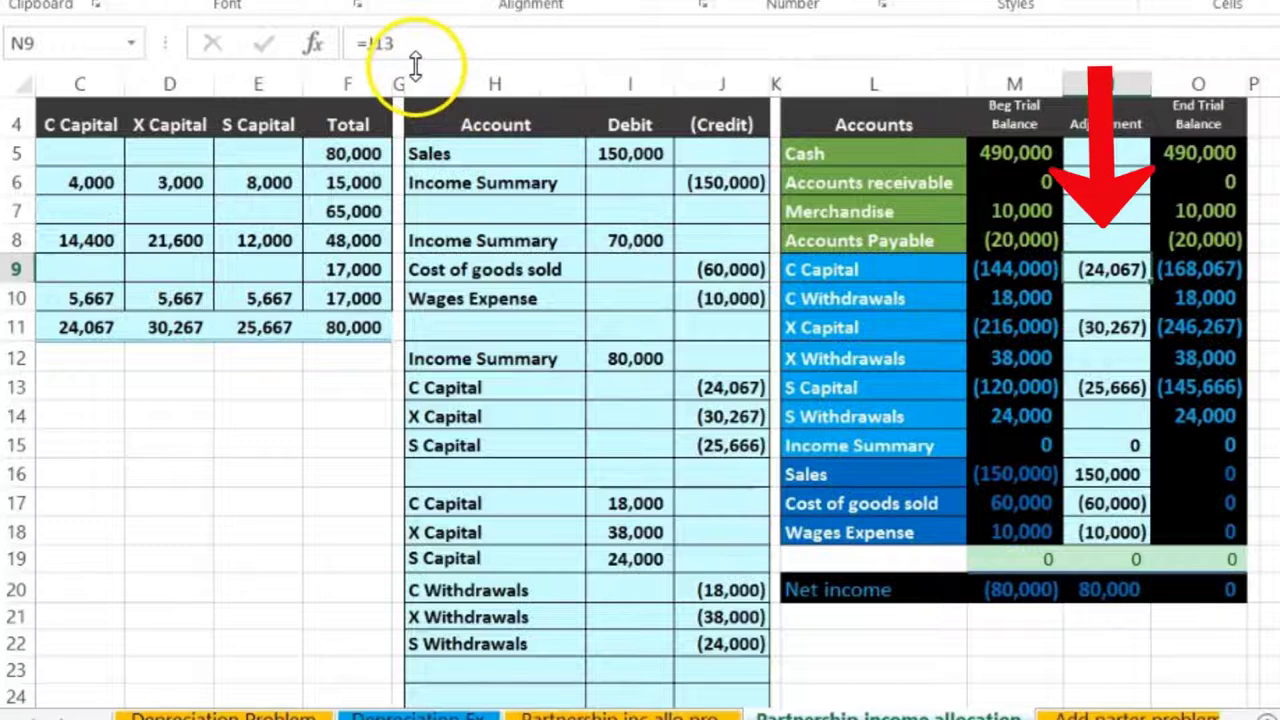
{"action": "double_click", "coordinate": [1112, 266]}
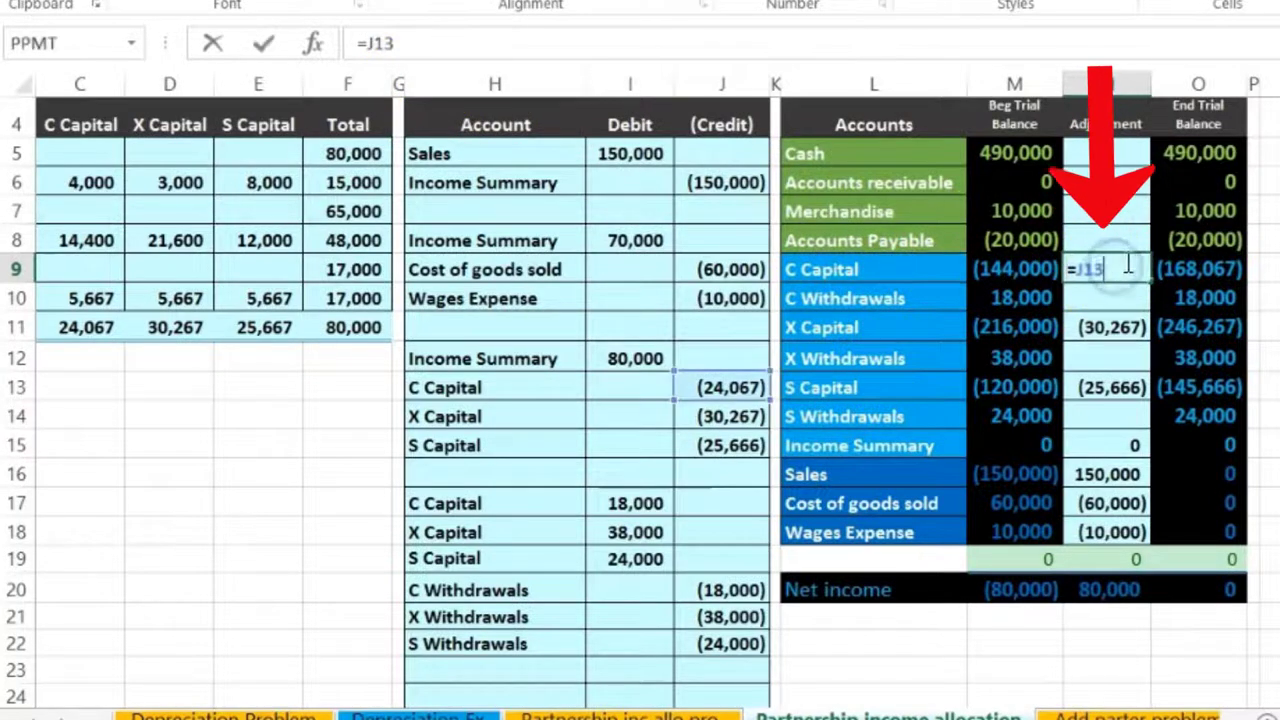
{"action": "type", "text": "+"}
{"action": "left_click", "coordinate": [627, 503]}
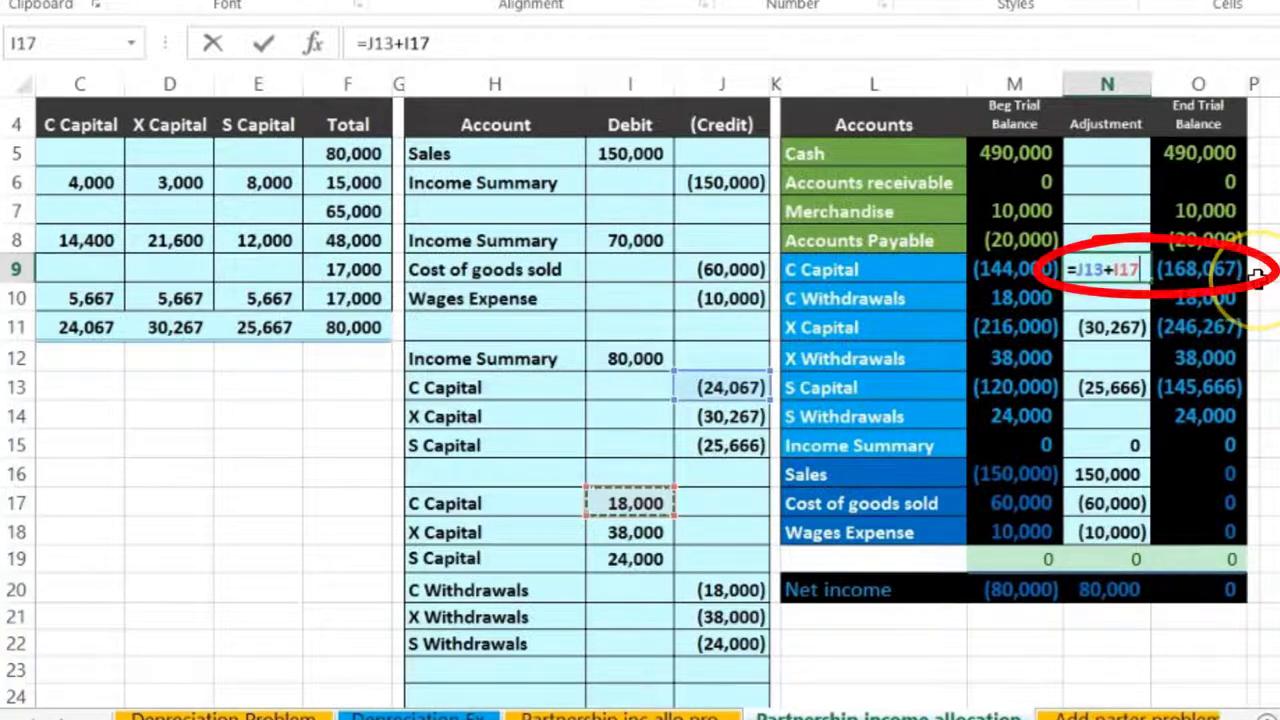
{"action": "key", "text": "Return"}
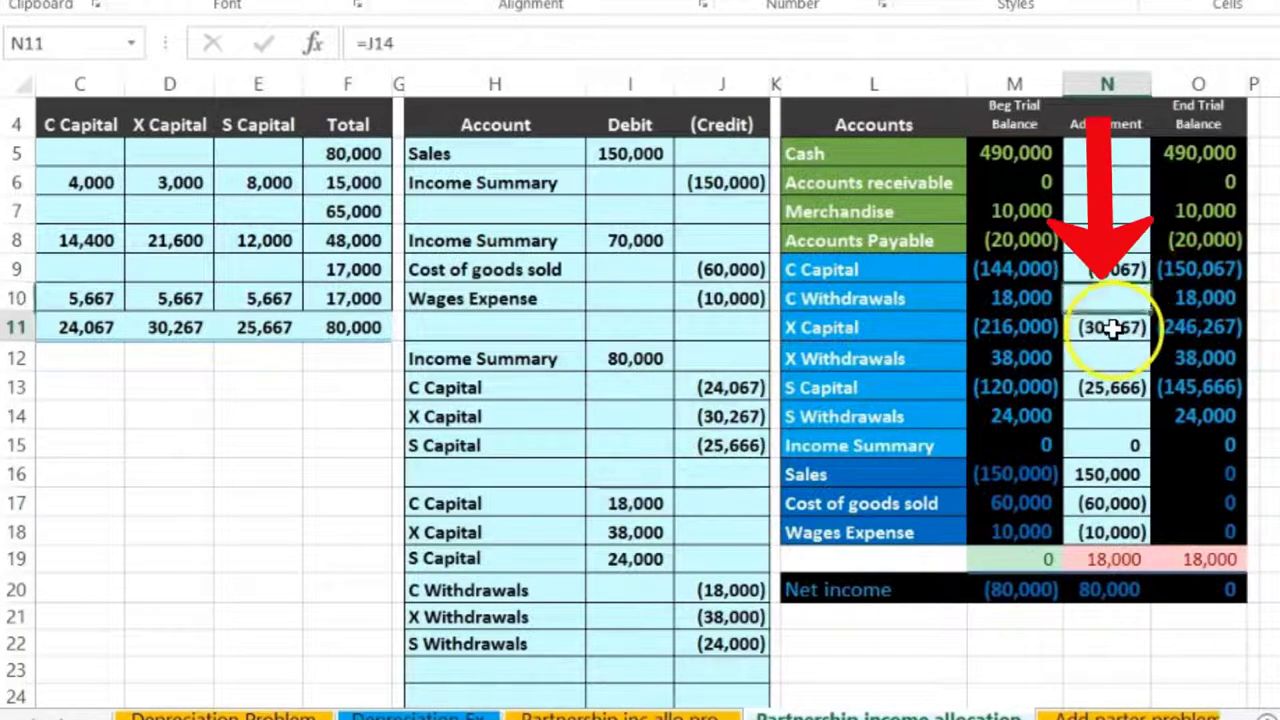
Step: Post the X Capital debit by extending the adjustment formula in N11 to =J14+I18
{"action": "left_click_drag", "start_coordinate": [500, 541], "coordinate": [636, 532]}
{"action": "left_click_drag", "start_coordinate": [872, 327], "coordinate": [983, 329]}
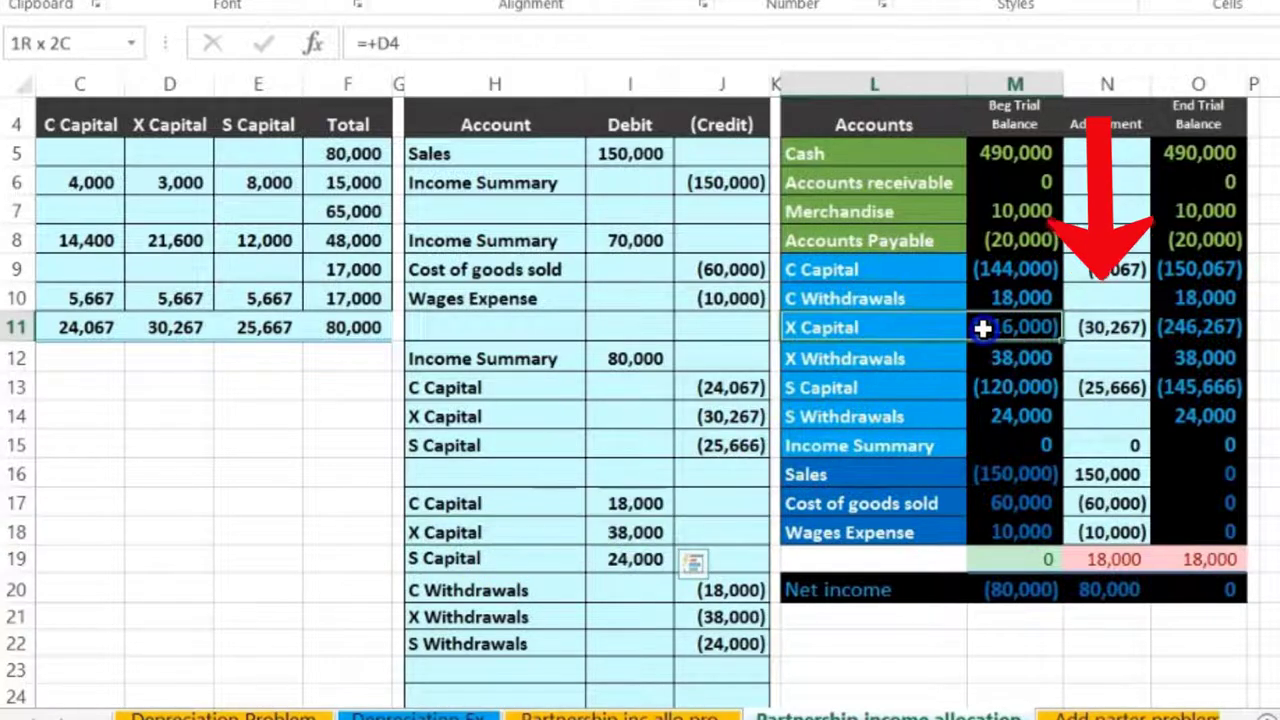
{"action": "left_click", "coordinate": [1116, 326]}
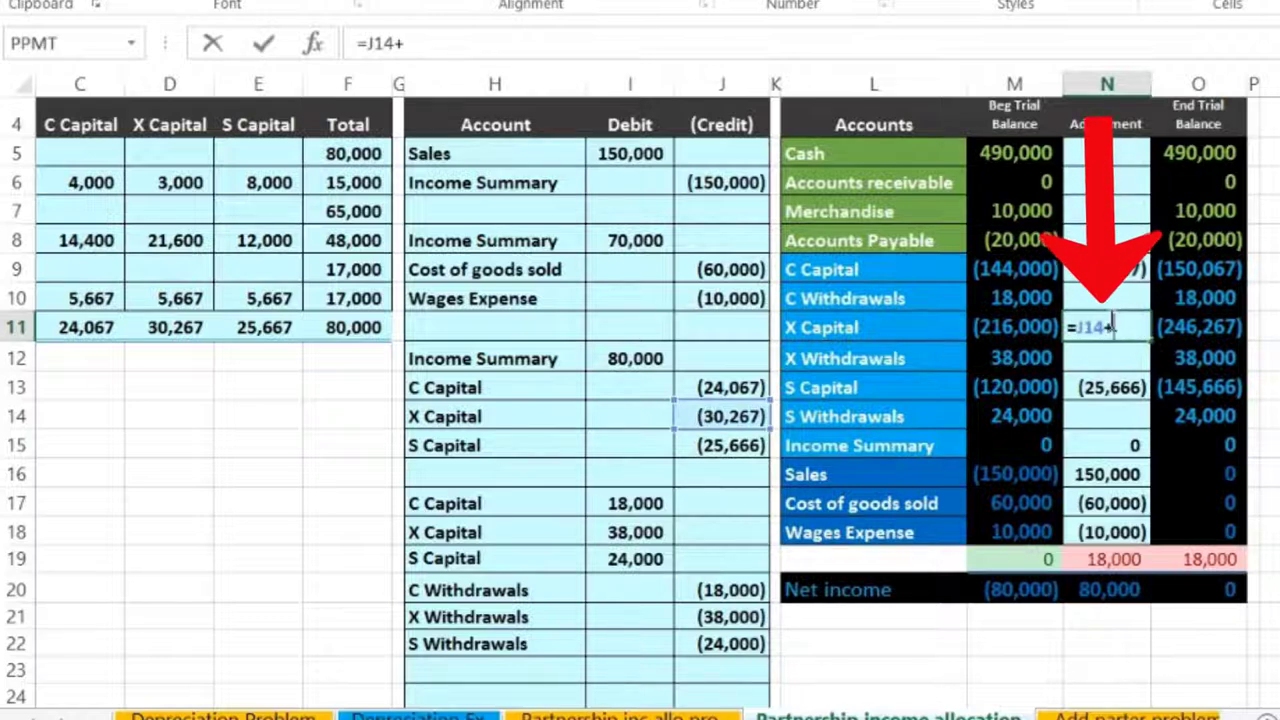
{"action": "left_click", "coordinate": [634, 532]}
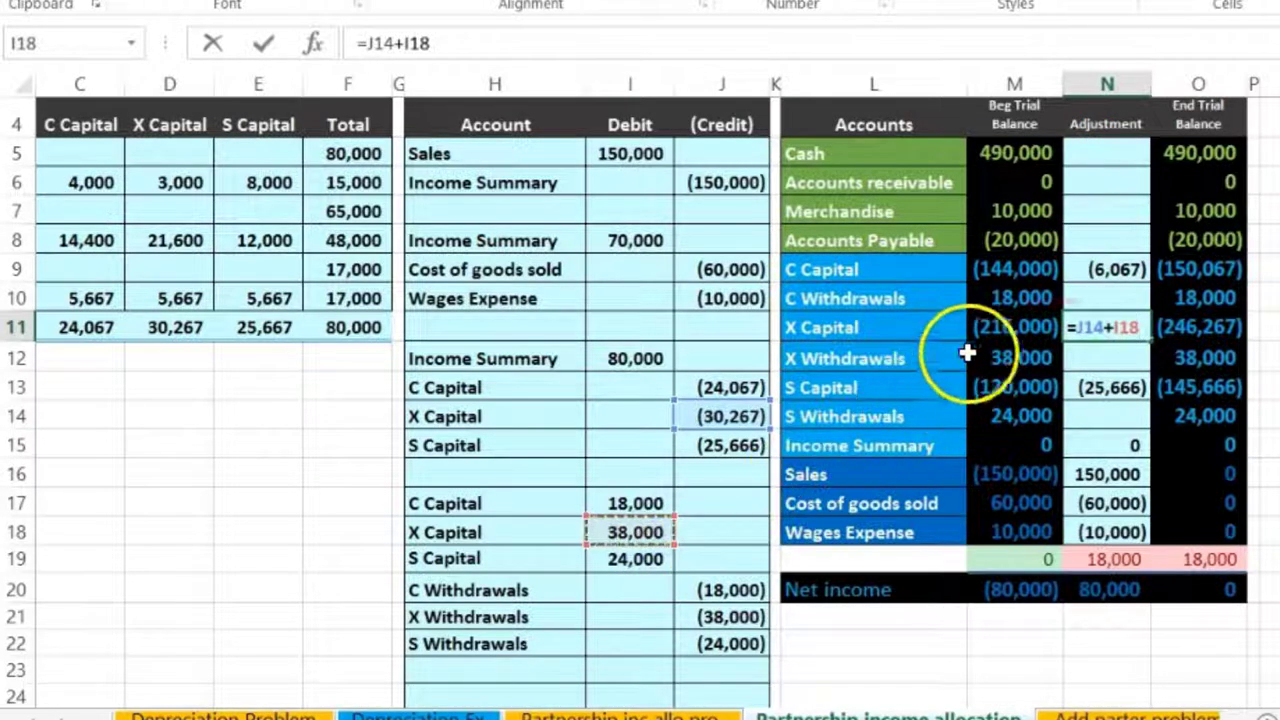
{"action": "key", "text": "ctrl+Return"}
{"action": "key", "text": "Return"}
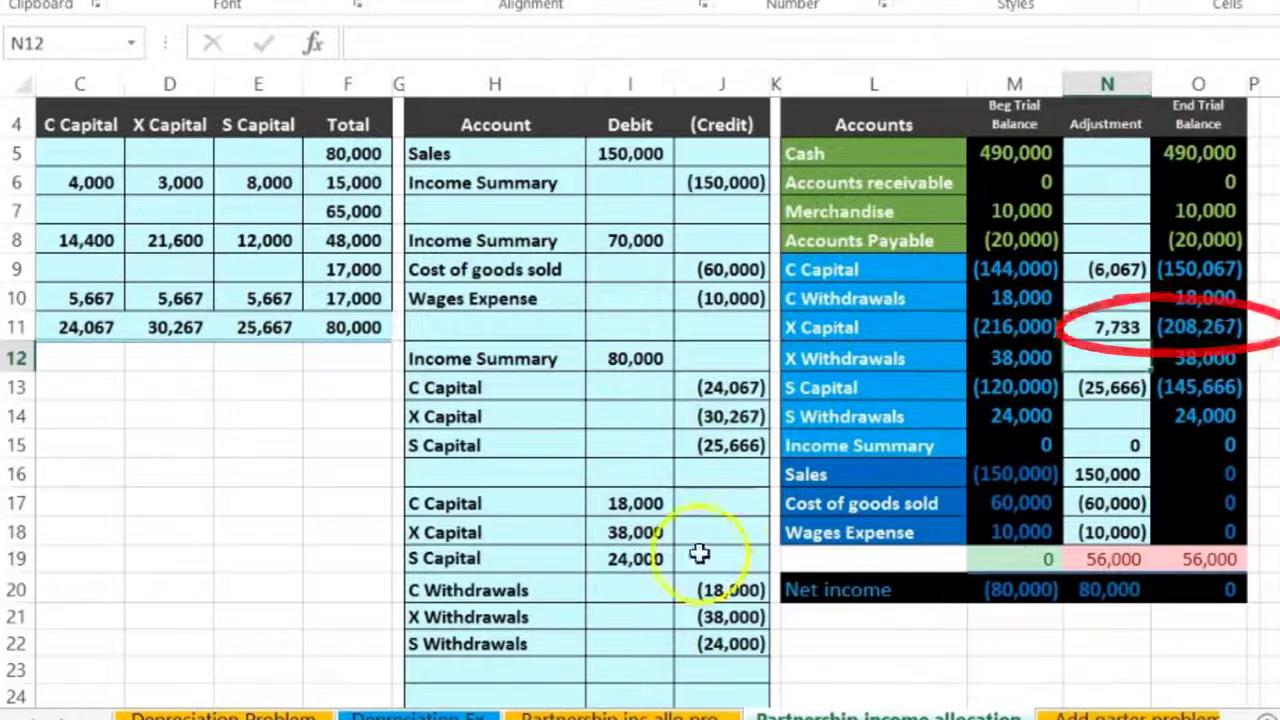
Step: Post the S Capital debit by extending the adjustment formula in N13 to =J15+I19
{"action": "left_click_drag", "start_coordinate": [501, 560], "coordinate": [624, 556]}
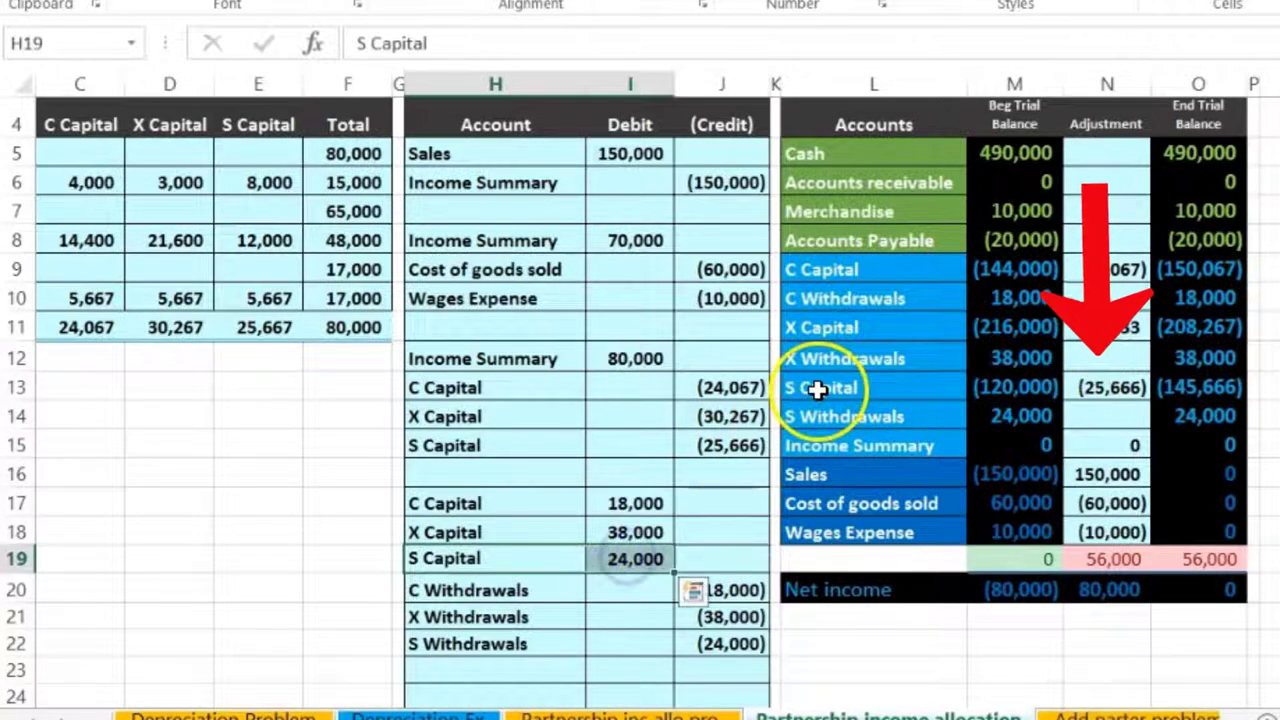
{"action": "left_click", "coordinate": [862, 388]}
{"action": "left_click", "coordinate": [1113, 386]}
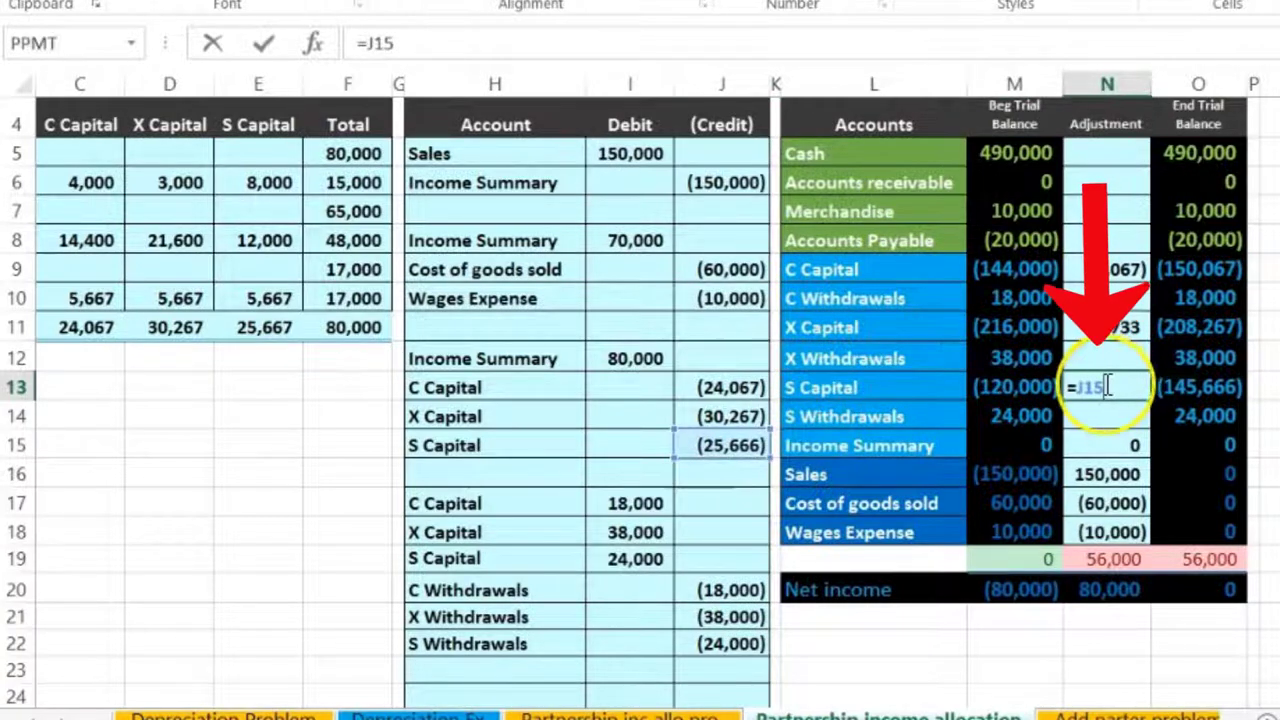
{"action": "type", "text": "+"}
{"action": "left_click", "coordinate": [623, 560]}
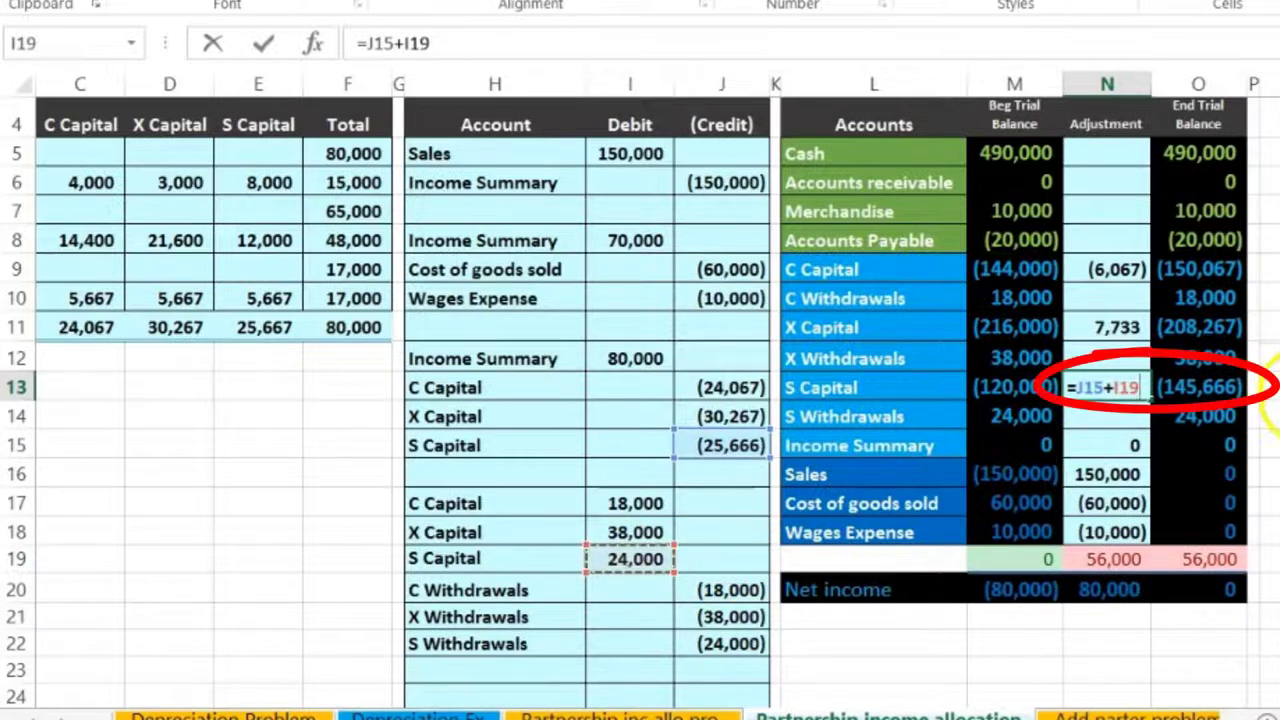
{"action": "key", "text": "Return"}
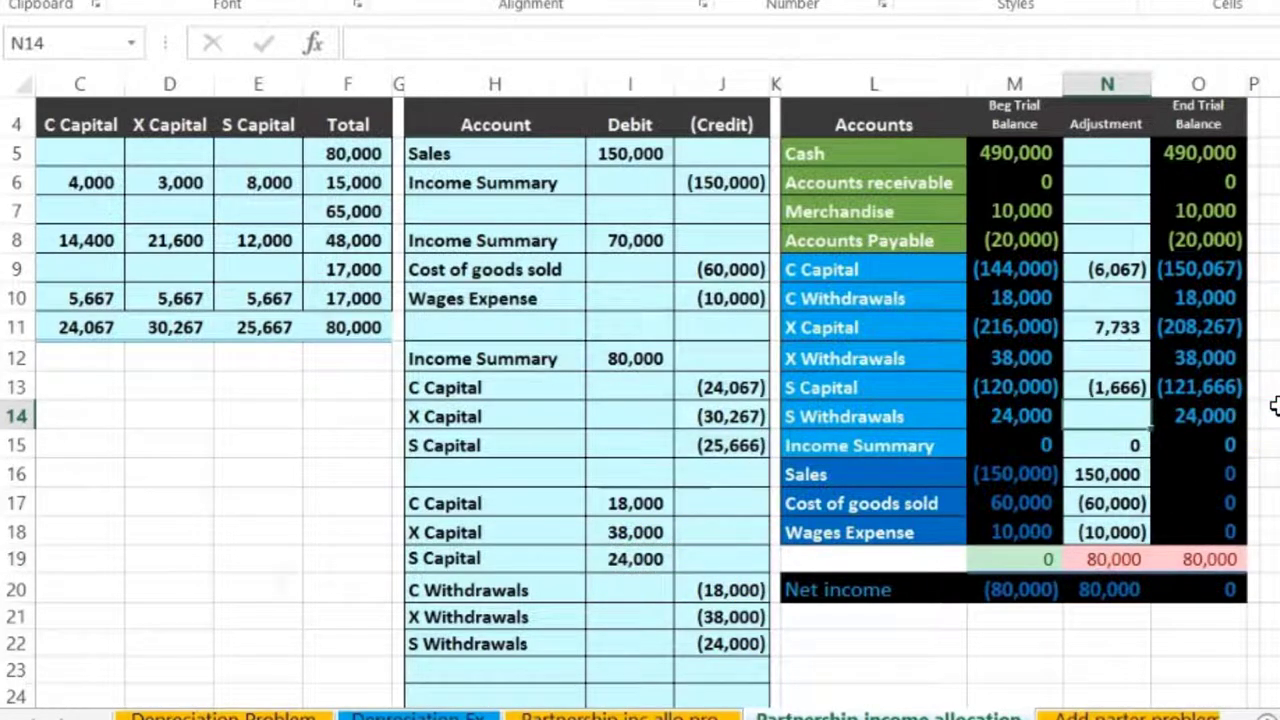
Step: Post the C Withdrawals credit to the adjustment column by entering =J20 in N10
{"action": "left_click_drag", "start_coordinate": [570, 591], "coordinate": [695, 588]}
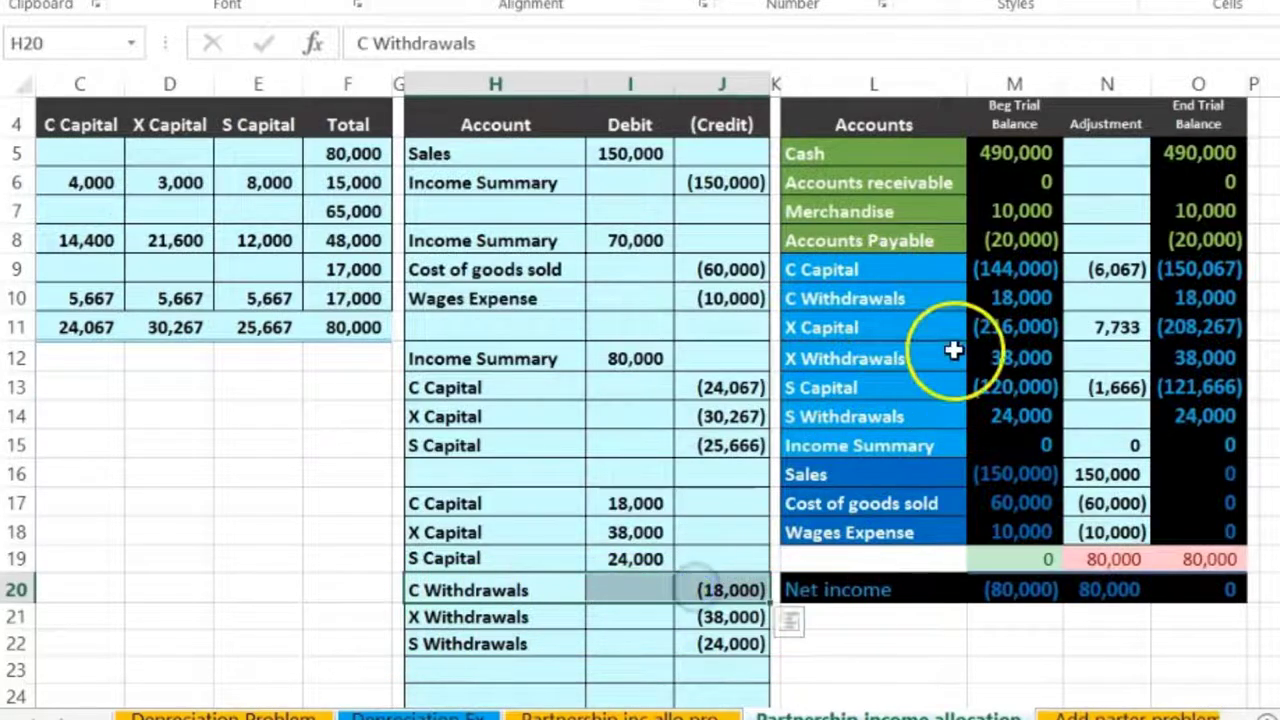
{"action": "left_click", "coordinate": [1085, 295]}
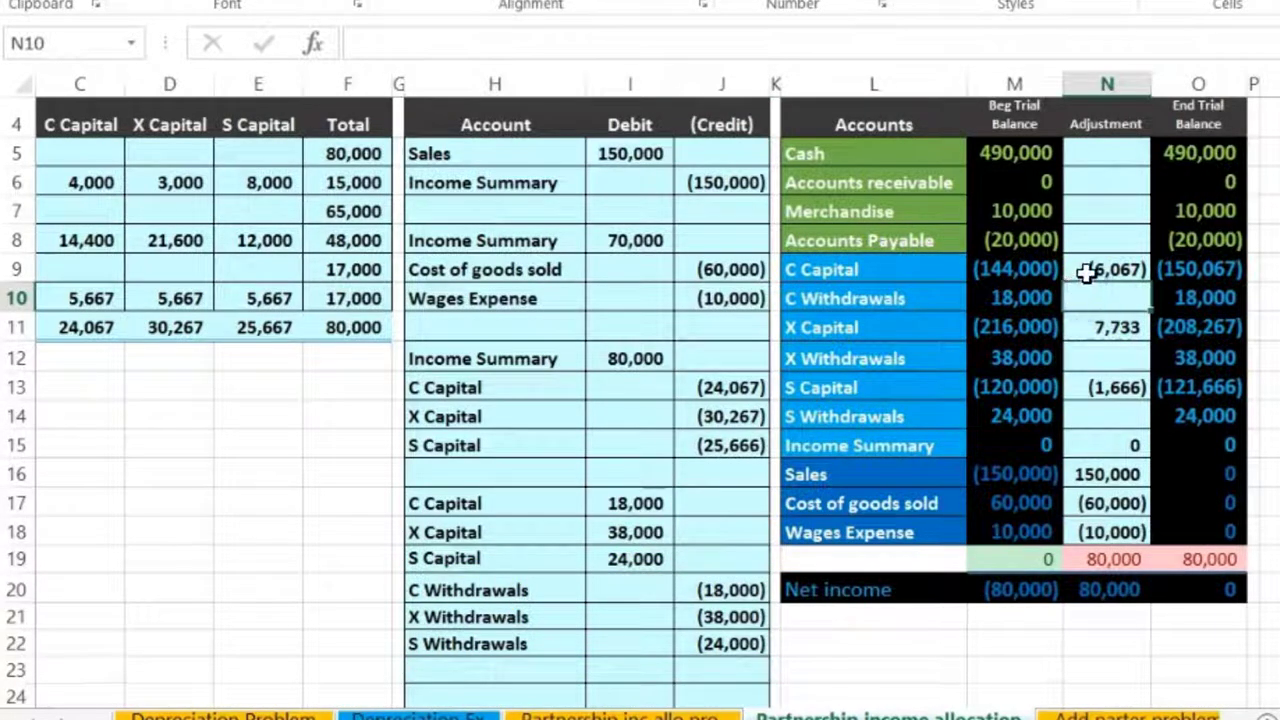
{"action": "type", "text": "="}
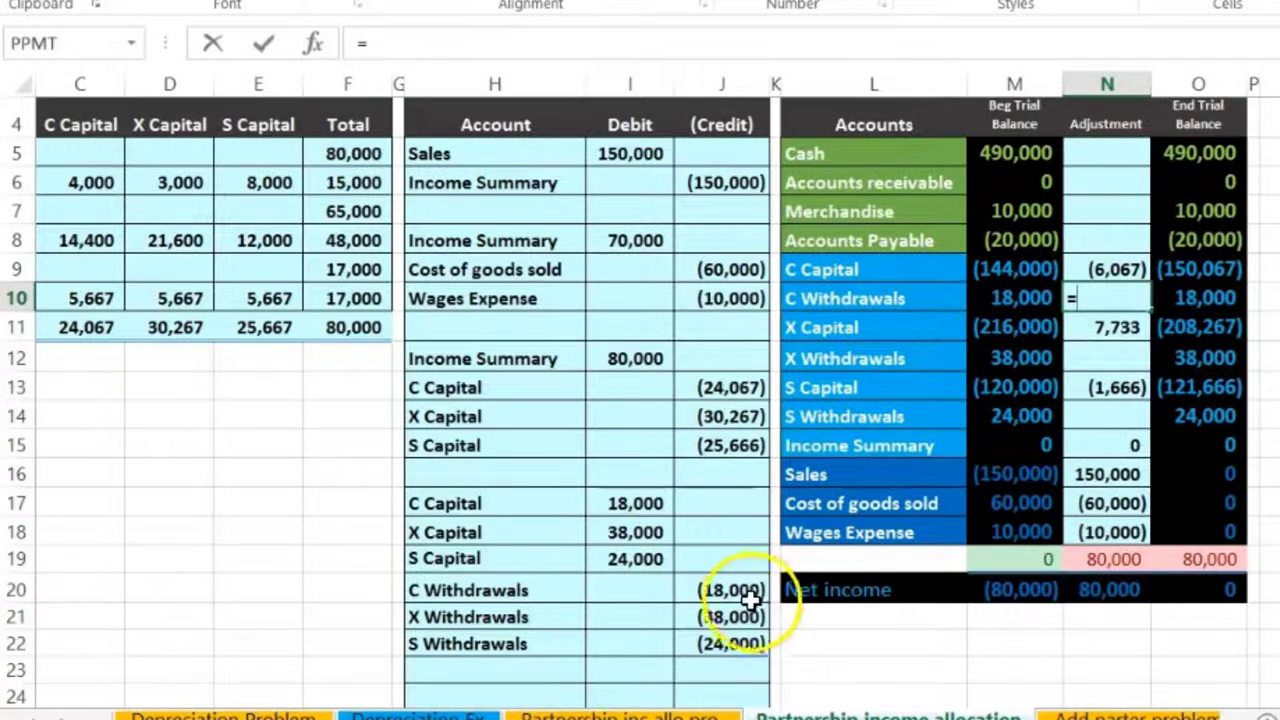
{"action": "left_click", "coordinate": [745, 590]}
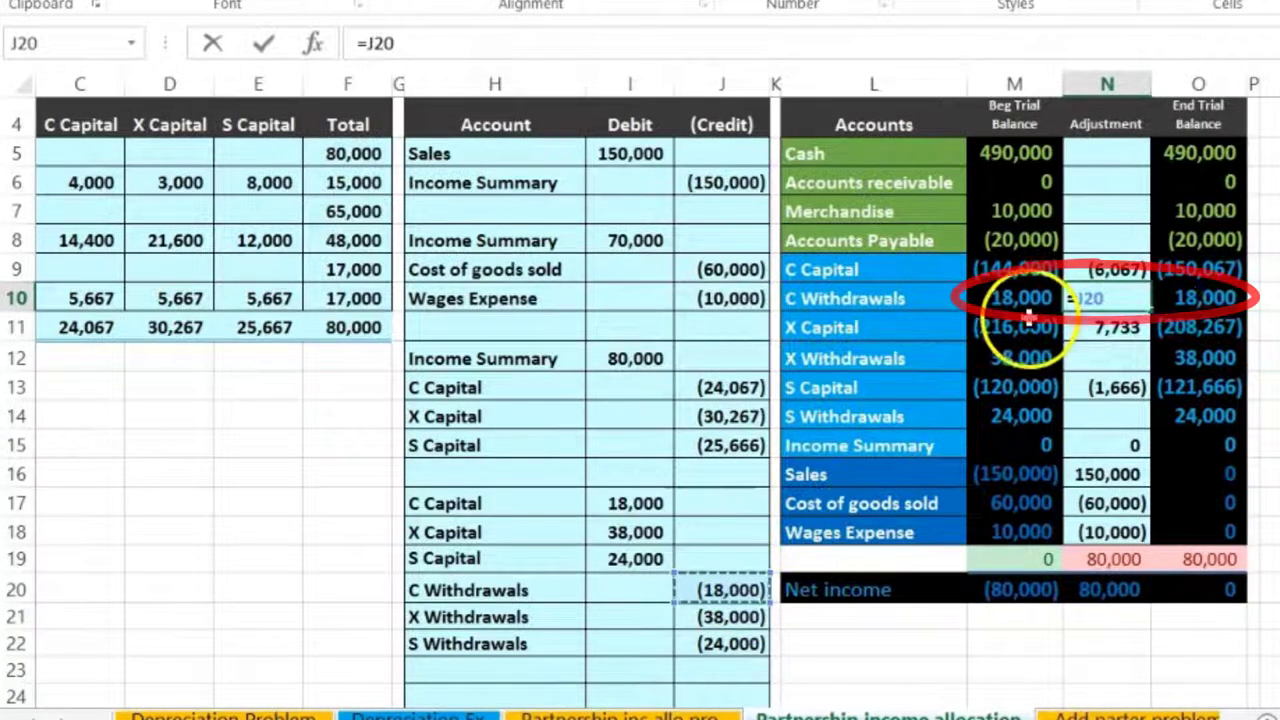
{"action": "key", "text": "Return"}
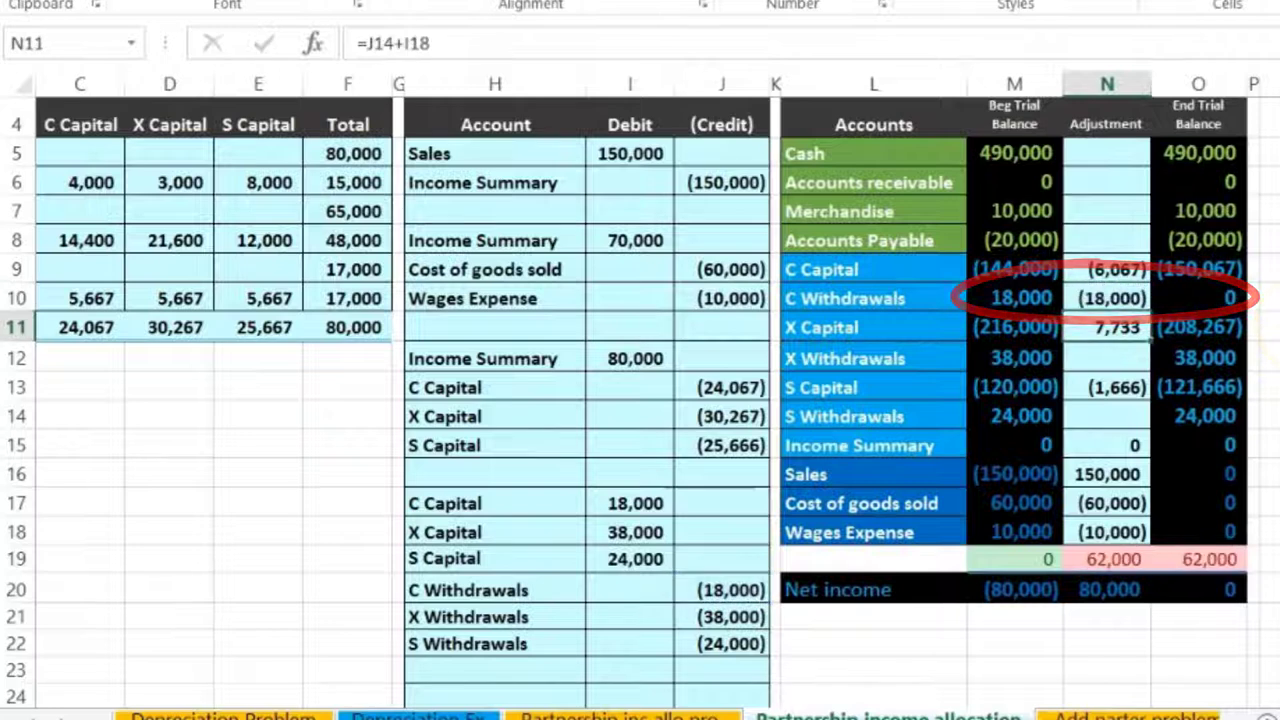
Step: Post the X Withdrawals credit to the adjustment column by entering =J21 in N12
{"action": "left_click", "coordinate": [1113, 357]}
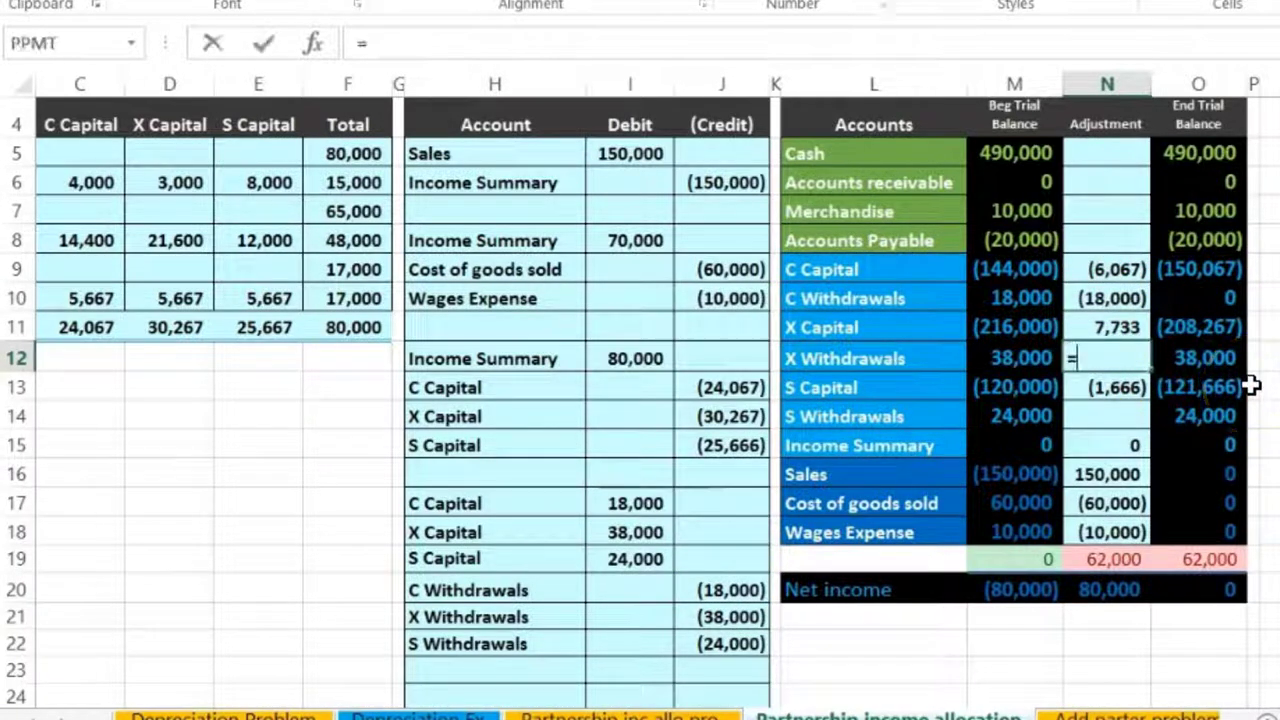
{"action": "type", "text": "="}
{"action": "left_click", "coordinate": [745, 617]}
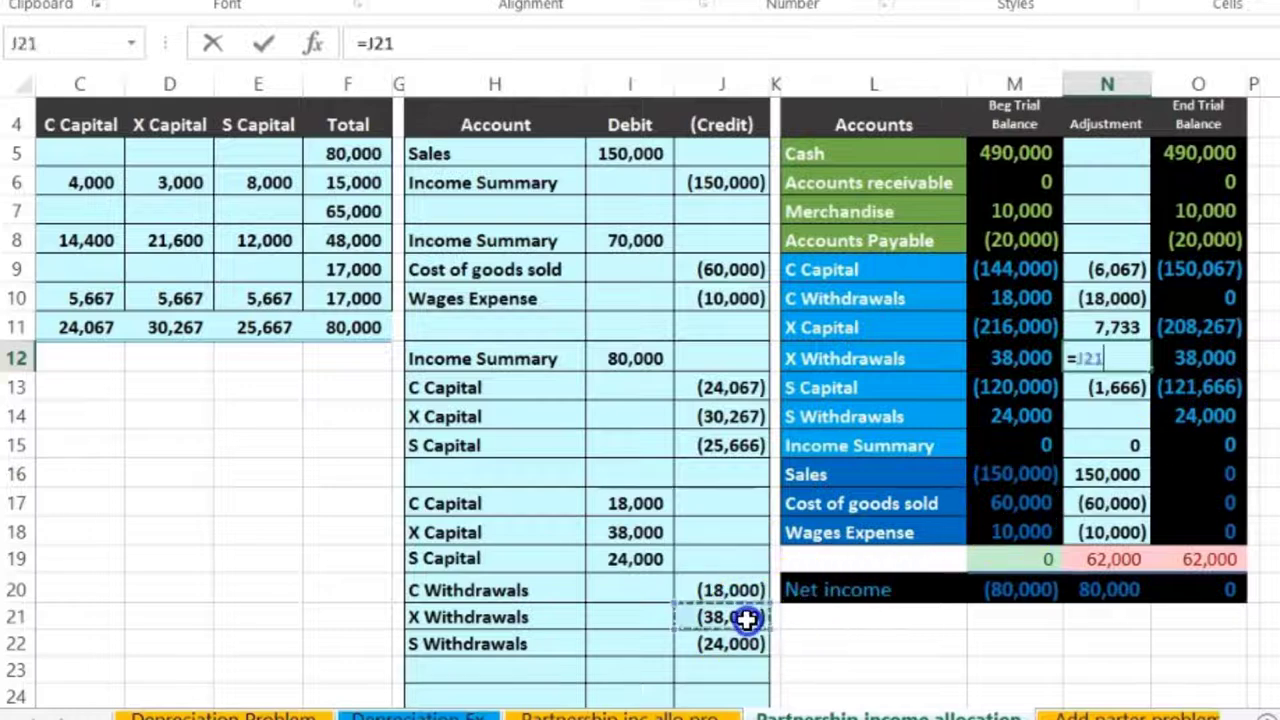
{"action": "mouse_move", "coordinate": [990, 360]}
{"action": "left_mouse_down"}
{"action": "mouse_move", "coordinate": [1270, 360]}
{"action": "mouse_move", "coordinate": [1276, 388]}
{"action": "left_mouse_up"}
{"action": "key", "text": "Return"}
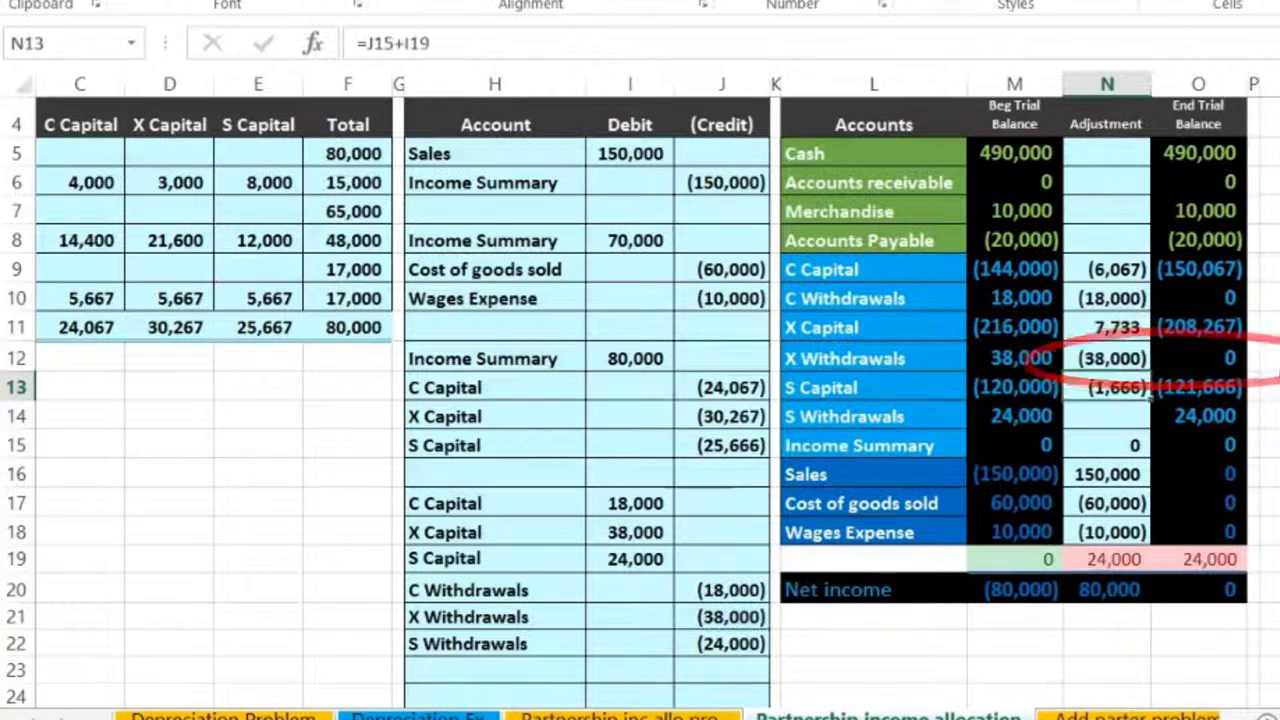
Step: Post the S Withdrawals credit to the adjustment column by entering =J22 in N14
{"action": "key", "text": "Return"}
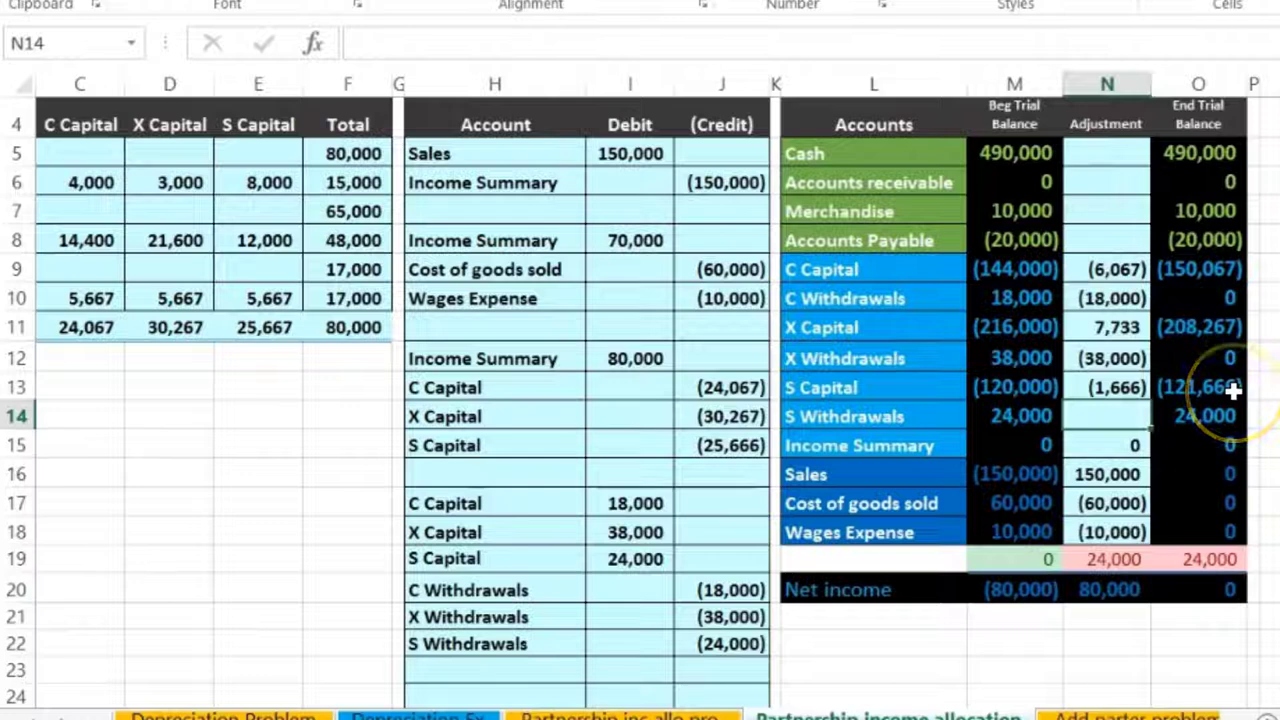
{"action": "type", "text": "="}
{"action": "left_click", "coordinate": [728, 643]}
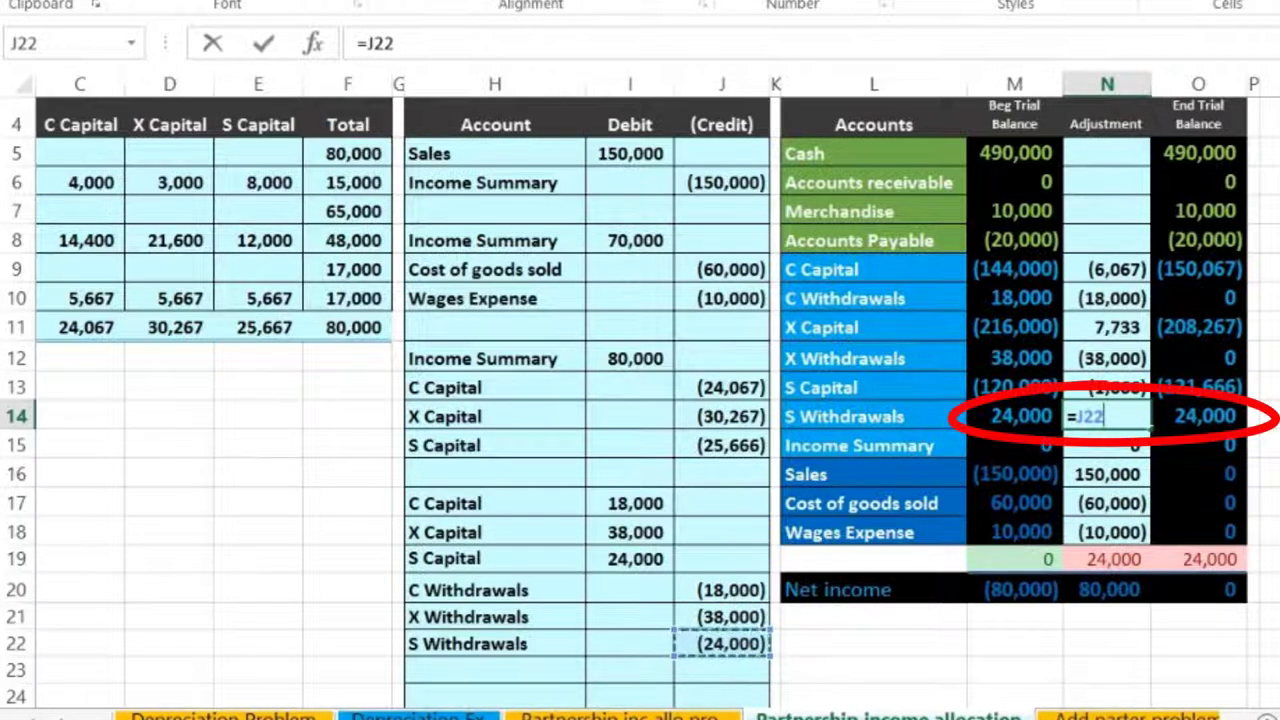
{"action": "key", "text": "Return"}
{"action": "key", "text": "Return"}
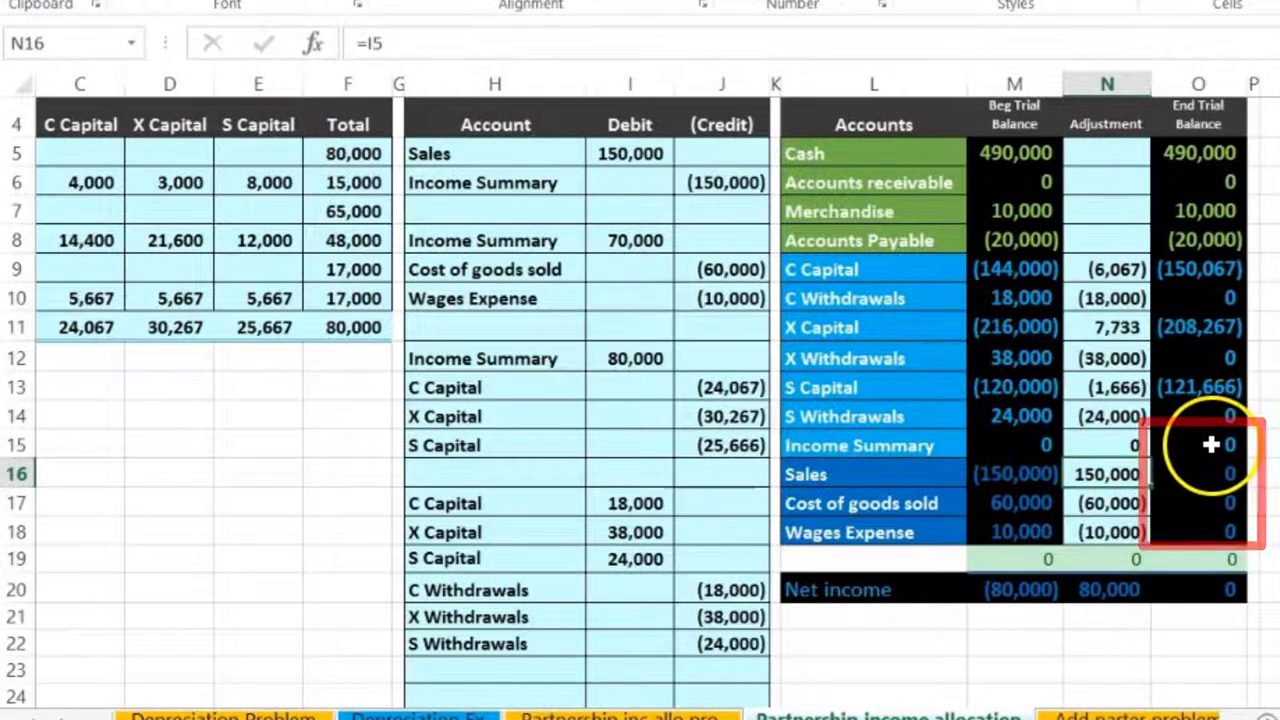
Step: Check the ending trial balances of the closed accounts in O15:O18, O10, O12 and O14, and the capital accounts in O9:O13
{"action": "left_click", "coordinate": [1210, 446]}
{"action": "left_click_drag", "start_coordinate": [1206, 466], "coordinate": [1207, 522]}
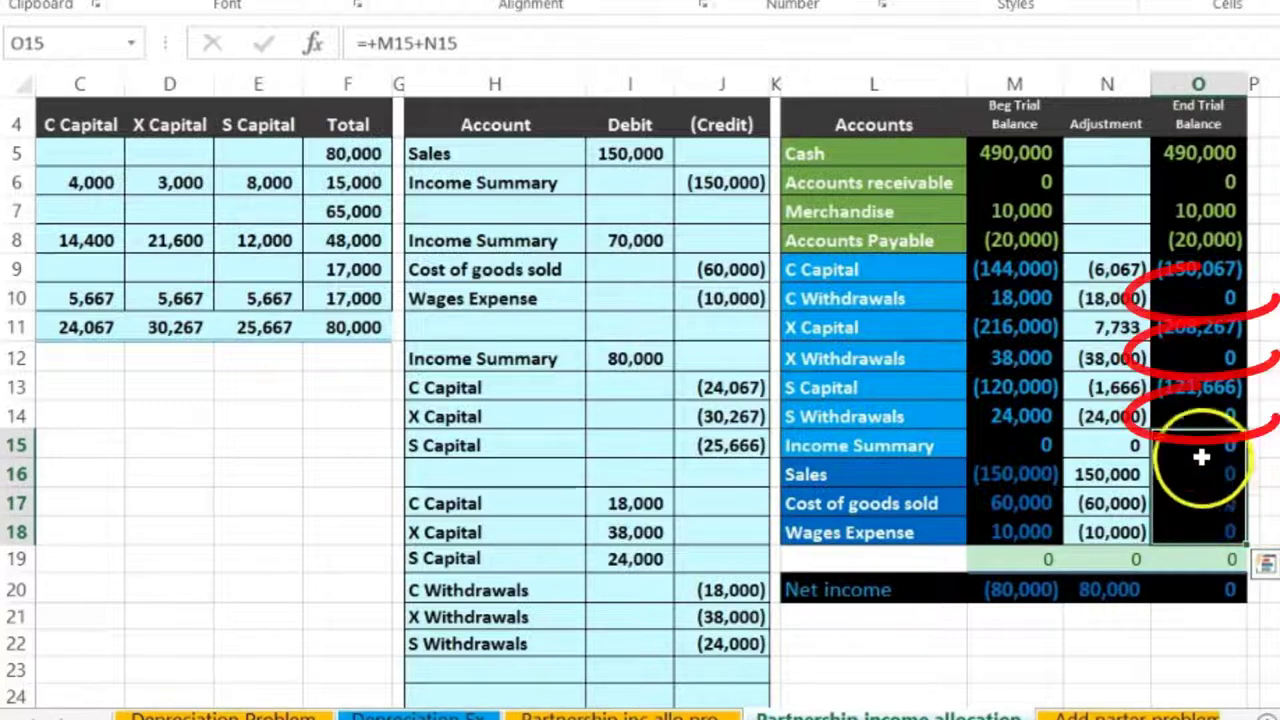
{"action": "left_click", "coordinate": [1200, 296]}
{"action": "left_click", "coordinate": [1190, 350]}
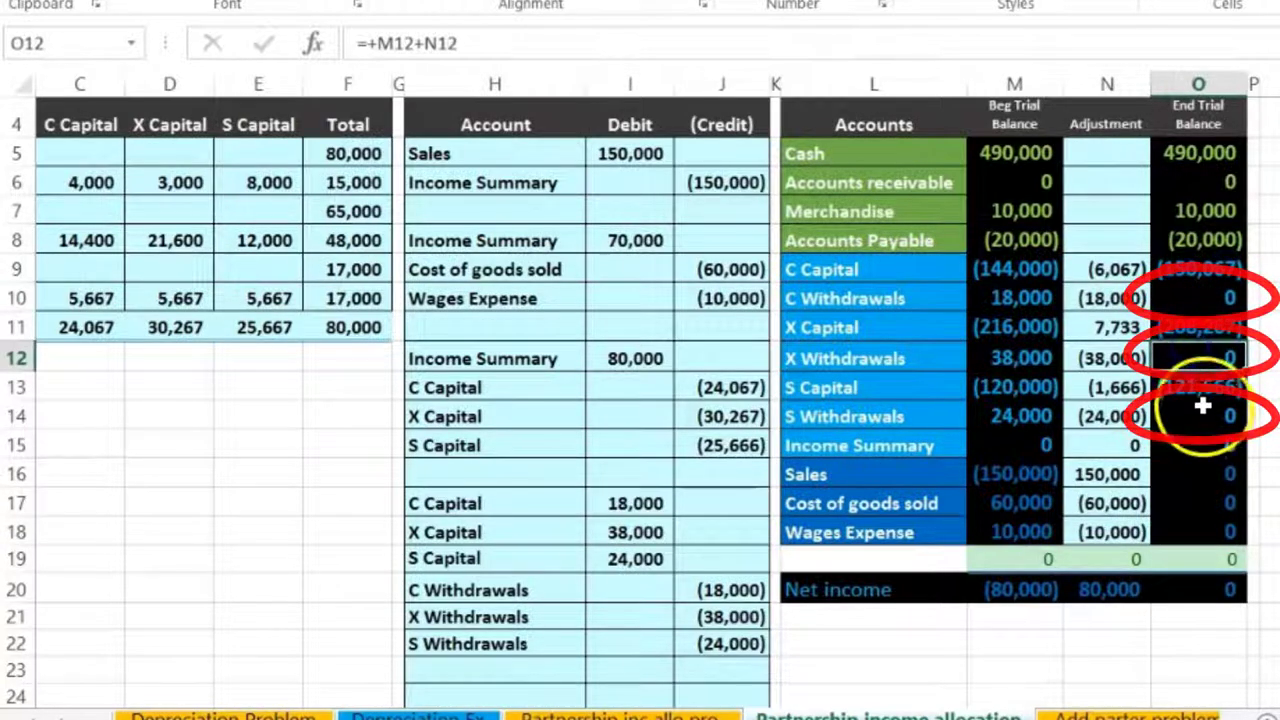
{"action": "left_click", "coordinate": [1205, 416]}
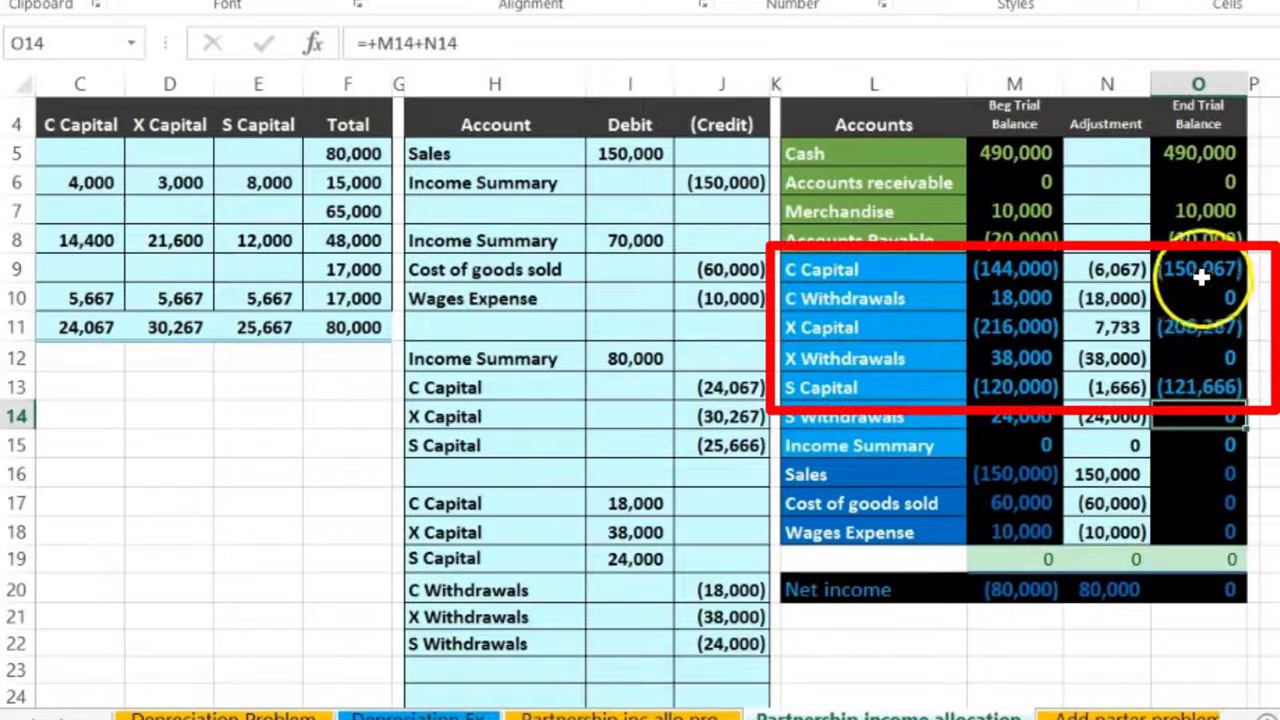
{"action": "left_click_drag", "start_coordinate": [1200, 268], "coordinate": [1200, 390]}
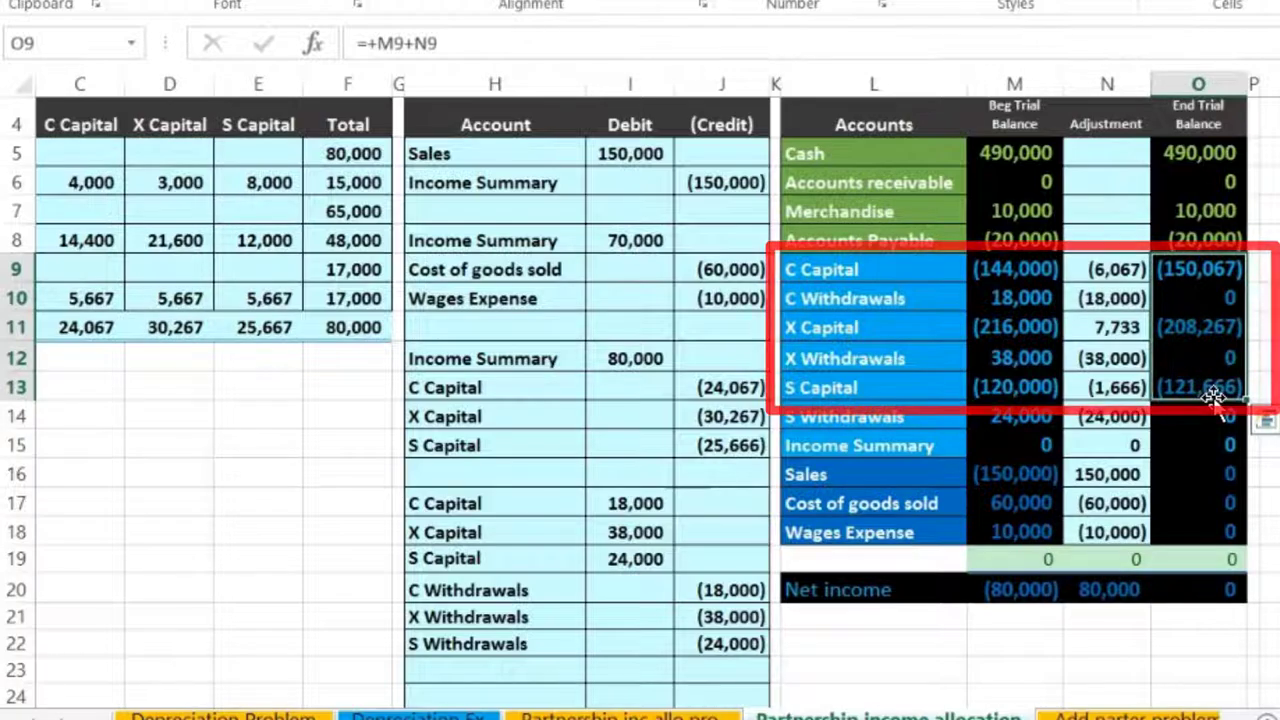